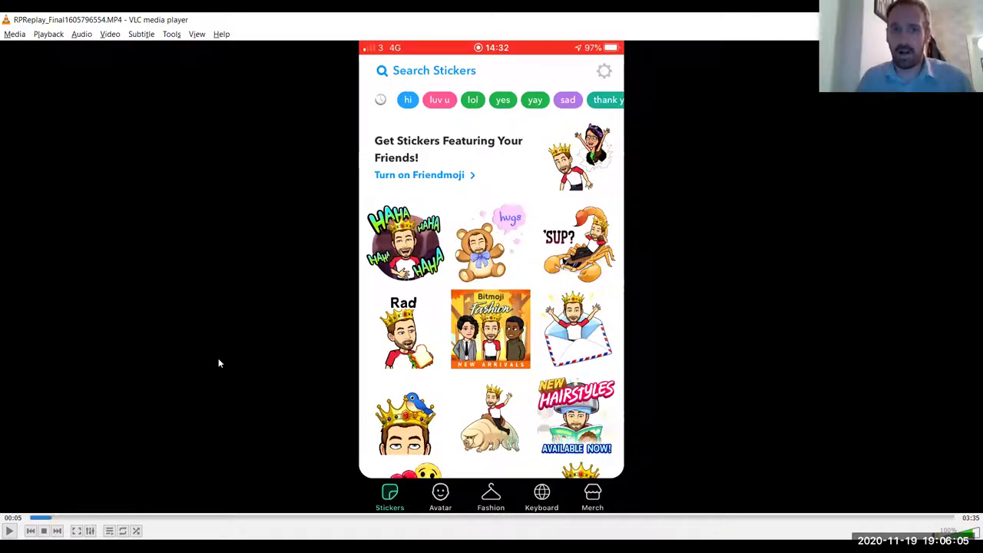
Step: Play the Bitmoji app recording through, rewinding to the sticker overview near its start and pausing once at the finished avatar's stickers
{"action": "left_click", "coordinate": [9, 531]}
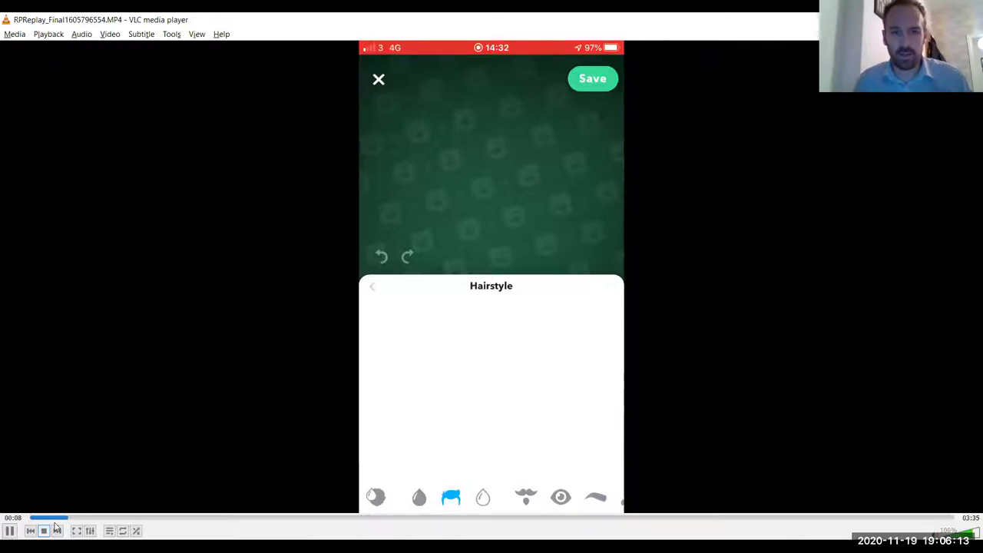
{"action": "key", "text": "shift+Left"}
{"action": "key", "text": "space"}
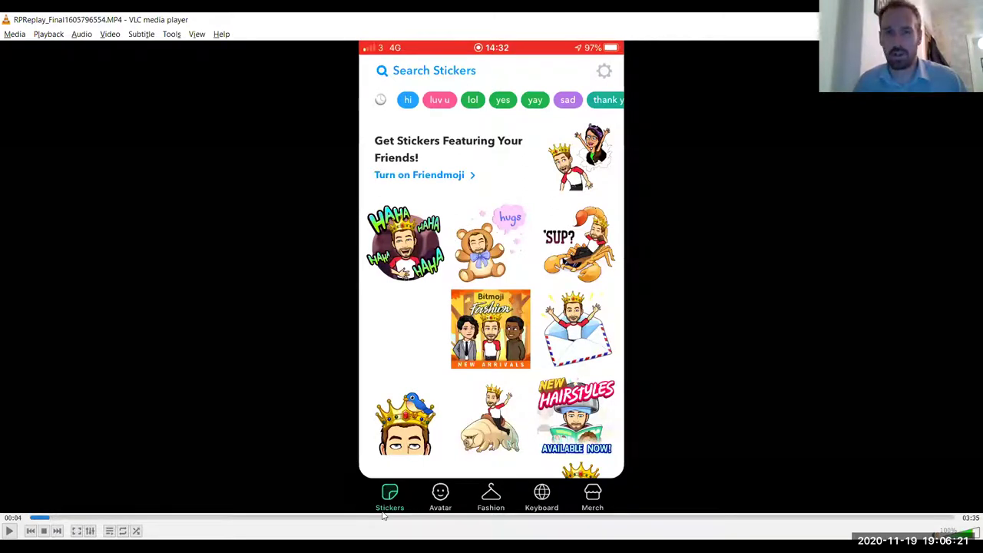
{"action": "left_click", "coordinate": [9, 531]}
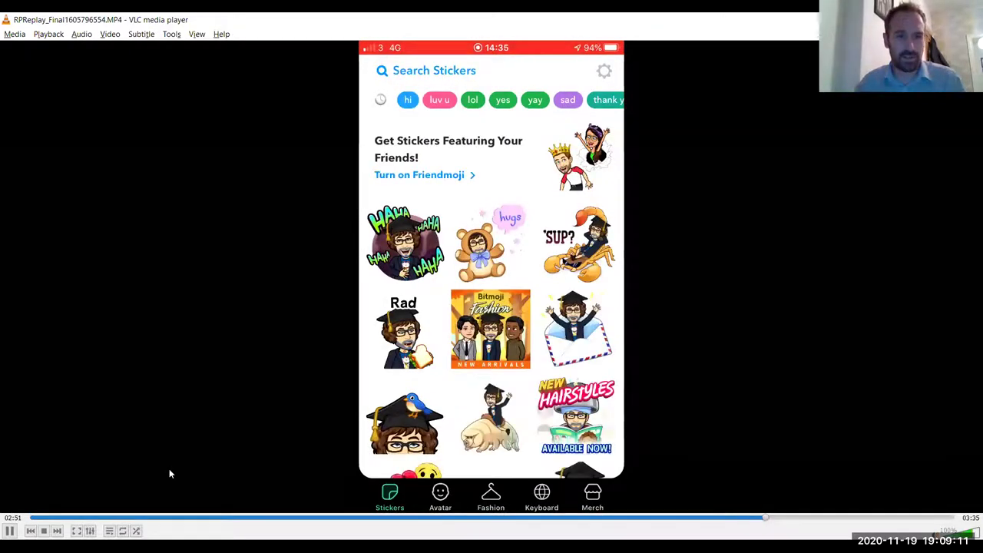
{"action": "key", "text": "space"}
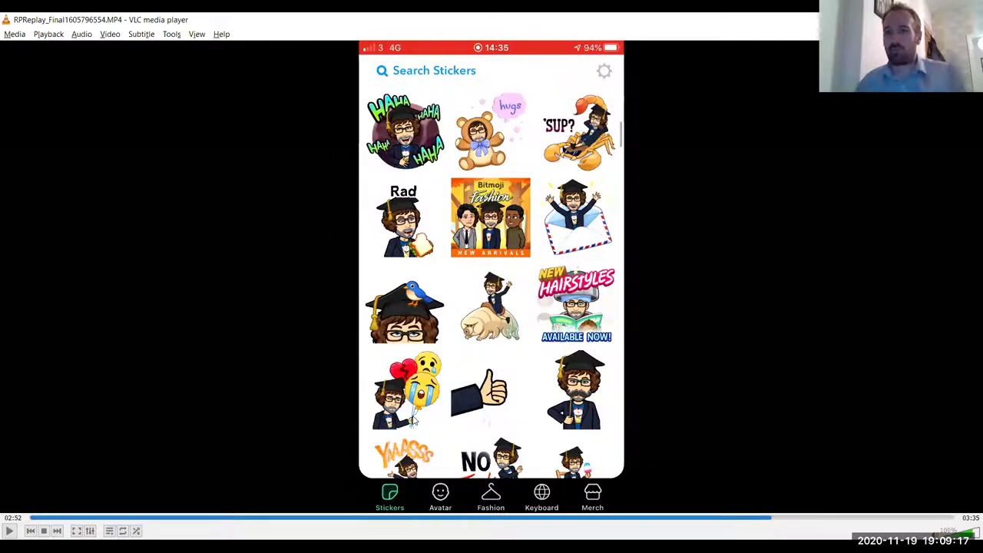
{"action": "left_click", "coordinate": [9, 537]}
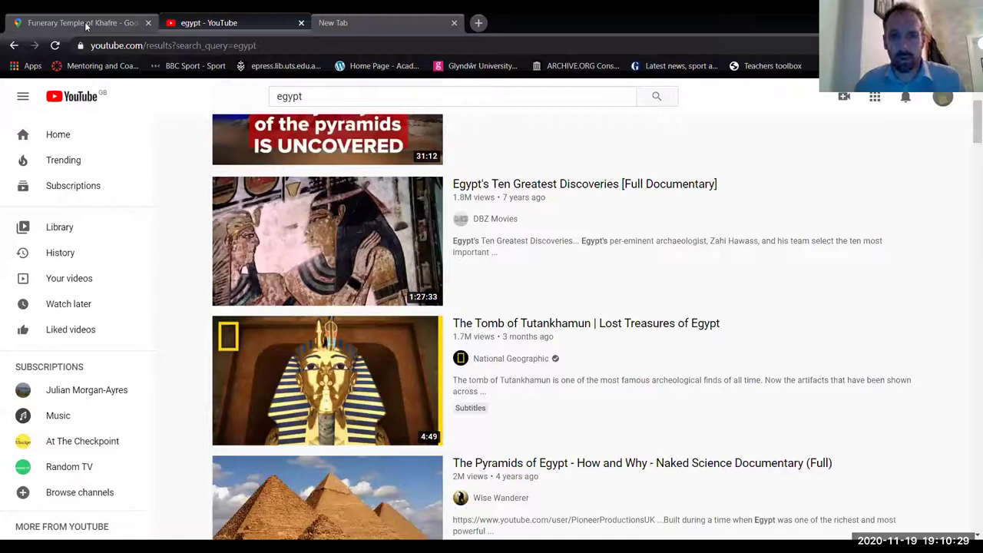
Step: Search Google for "chrome store" in a new Chrome tab and open the Chrome Web Store from the results
{"action": "left_click", "coordinate": [86, 25]}
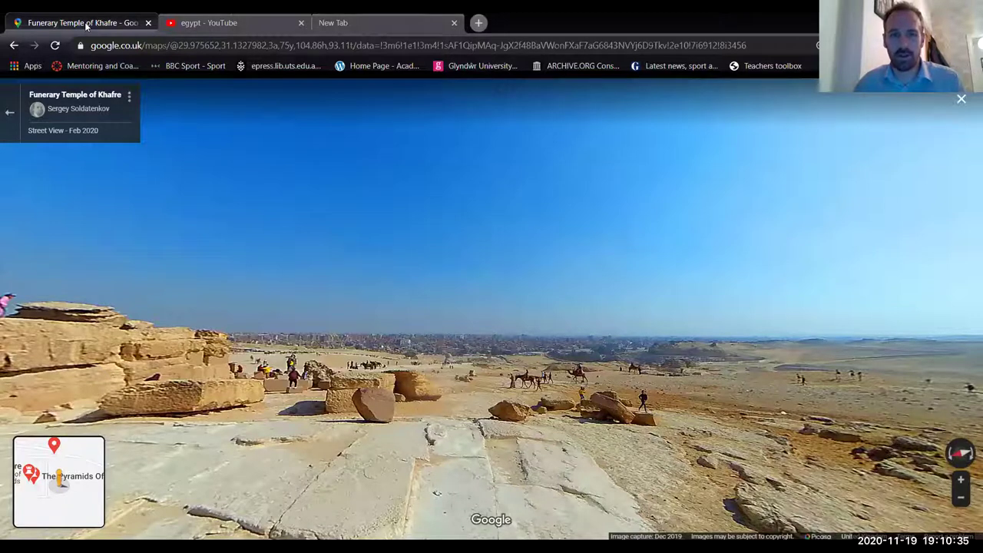
{"action": "left_click", "coordinate": [478, 23]}
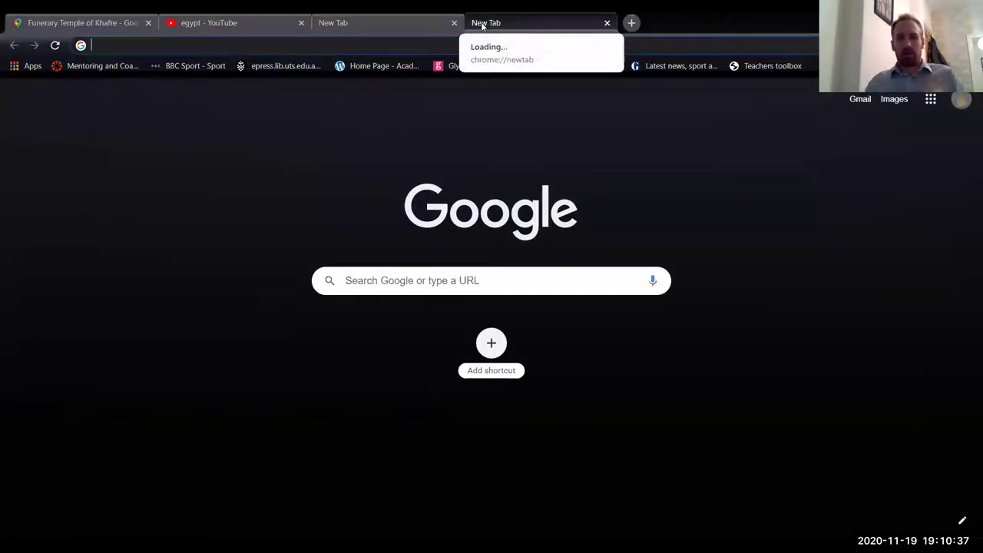
{"action": "type", "text": "chro"}
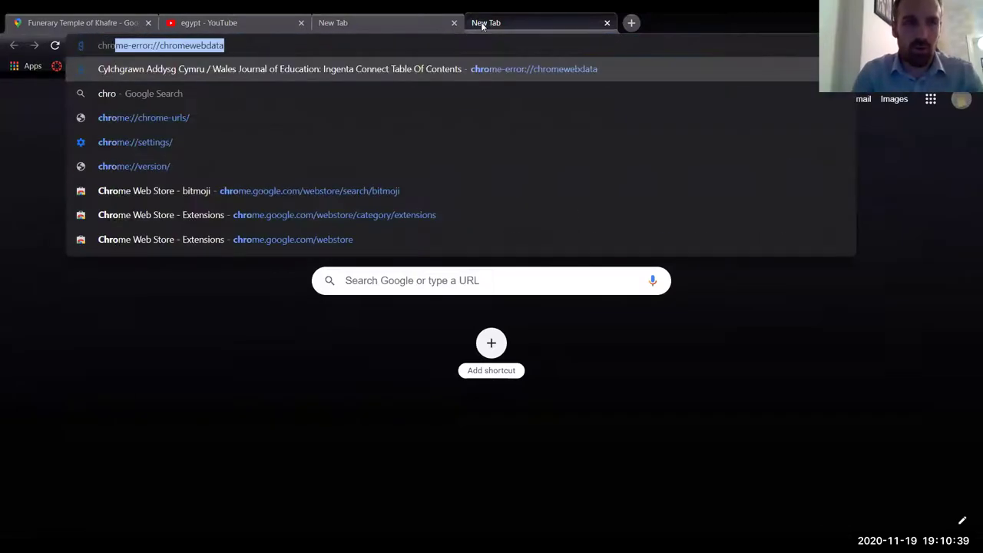
{"action": "type", "text": "me store"}
{"action": "key", "text": "Return"}
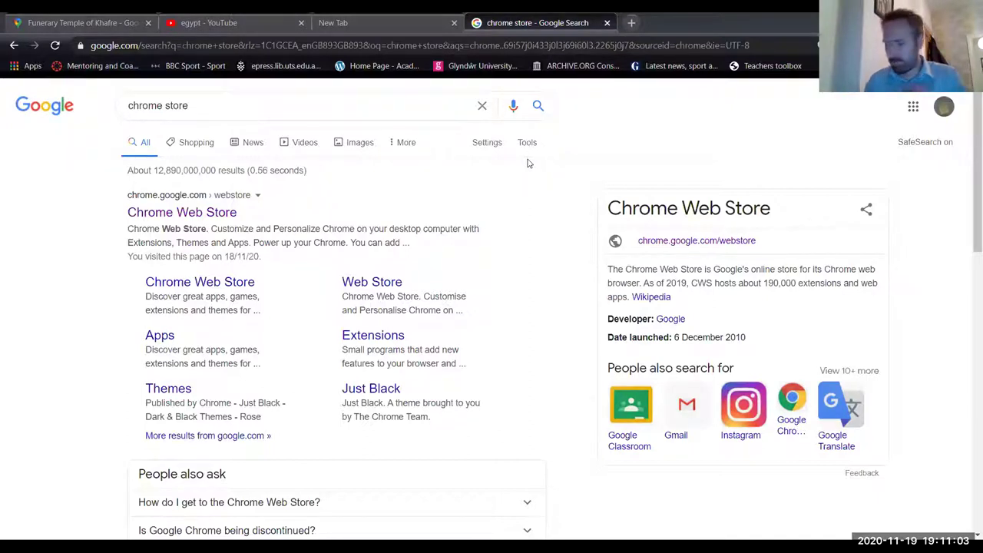
{"action": "left_click", "coordinate": [185, 220]}
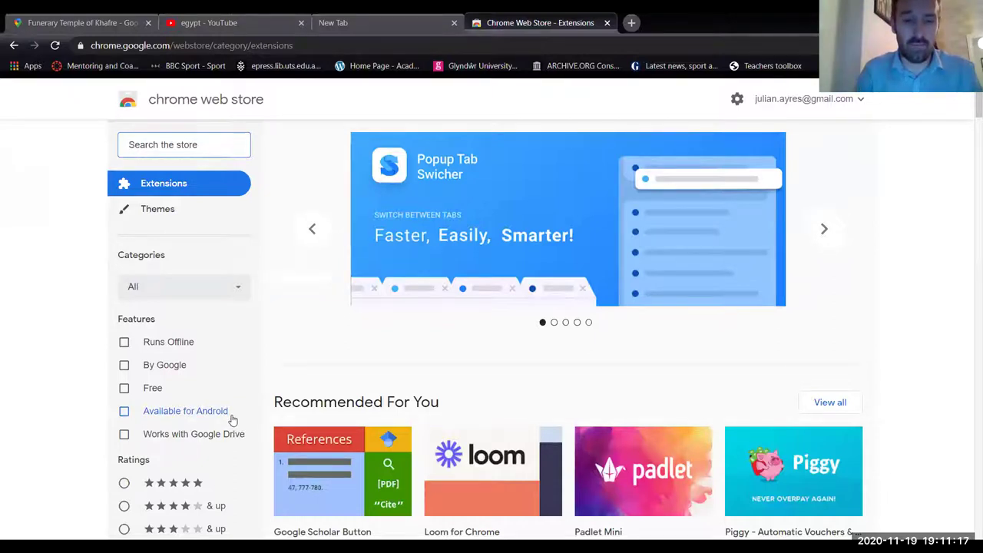
Step: Search the store for "bitmoji" and open the sticker picker of the installed Bitmoji extension
{"action": "type", "text": "bitmoji"}
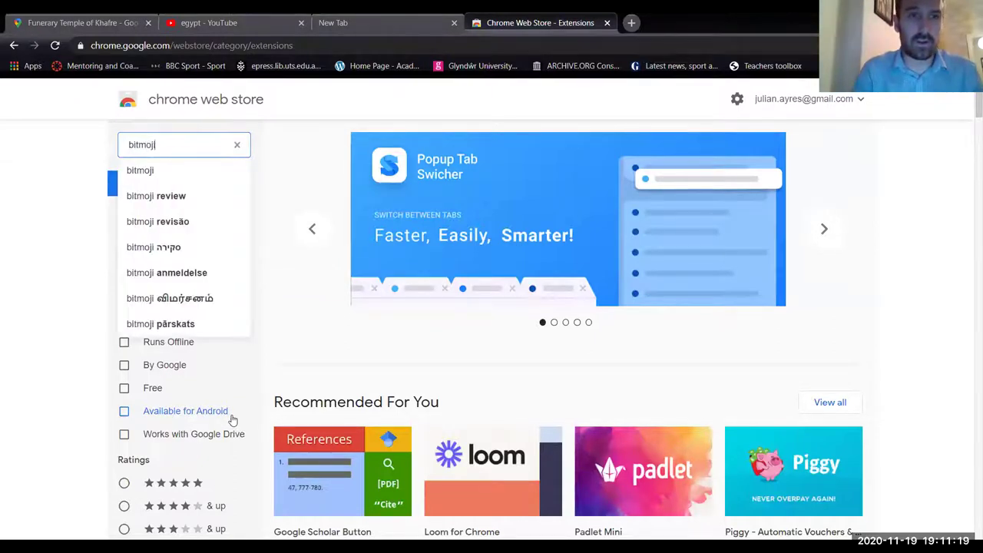
{"action": "key", "text": "Return"}
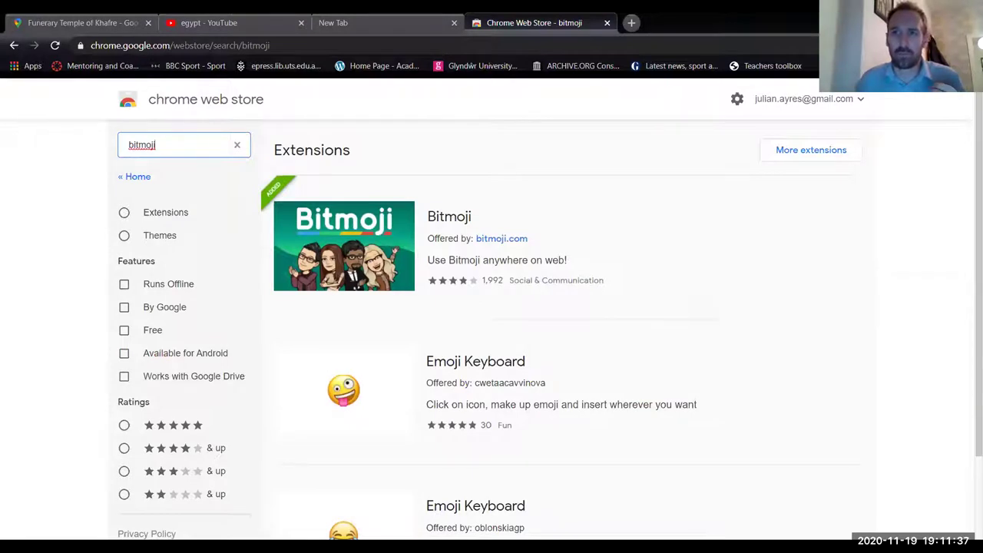
{"action": "left_click", "coordinate": [928, 45]}
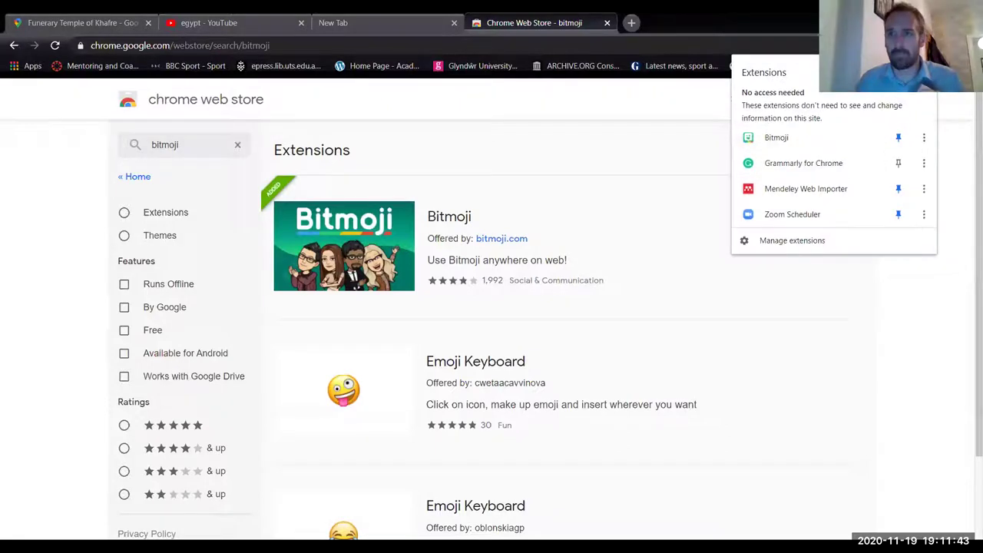
{"action": "key", "text": "Return"}
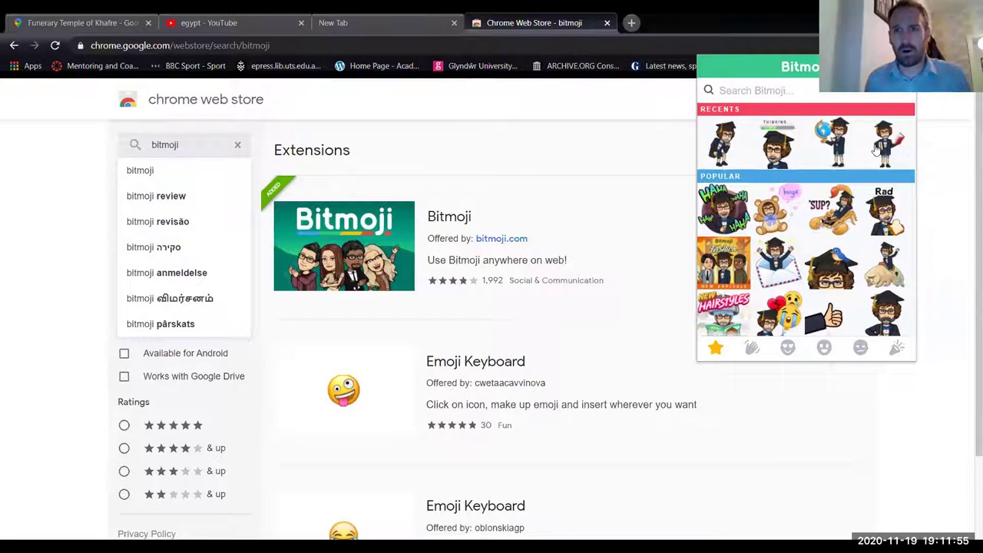
Step: Search the Bitmoji stickers for "school" and browse through the results
{"action": "type", "text": "school"}
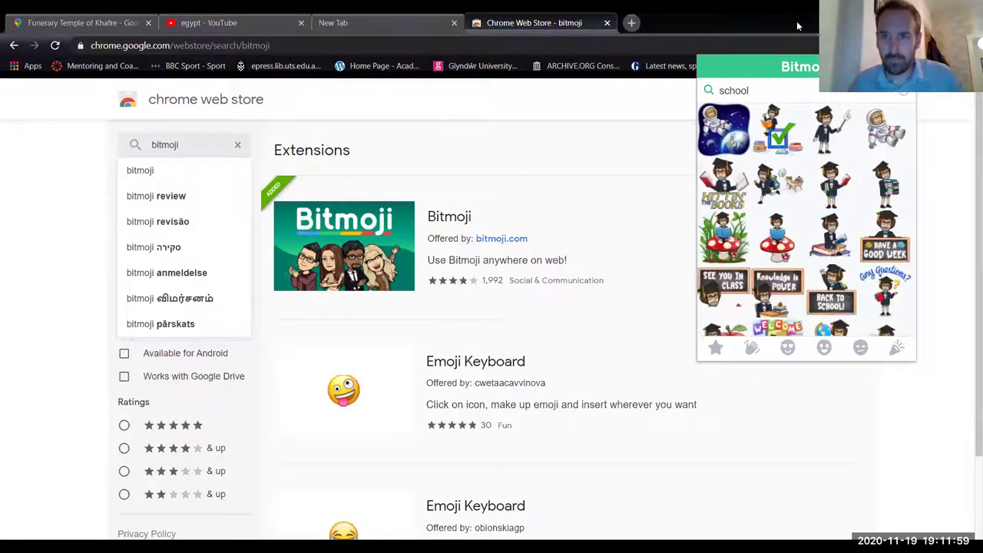
{"action": "scroll", "coordinate": [768, 213], "scroll_direction": "down", "scroll_amount": 5}
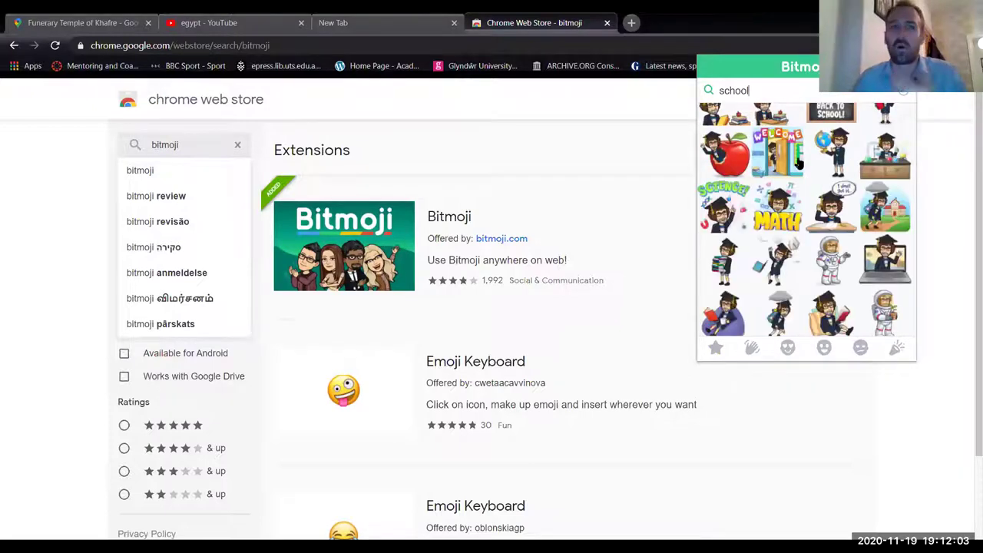
{"action": "scroll", "coordinate": [799, 162], "scroll_direction": "down", "scroll_amount": 2}
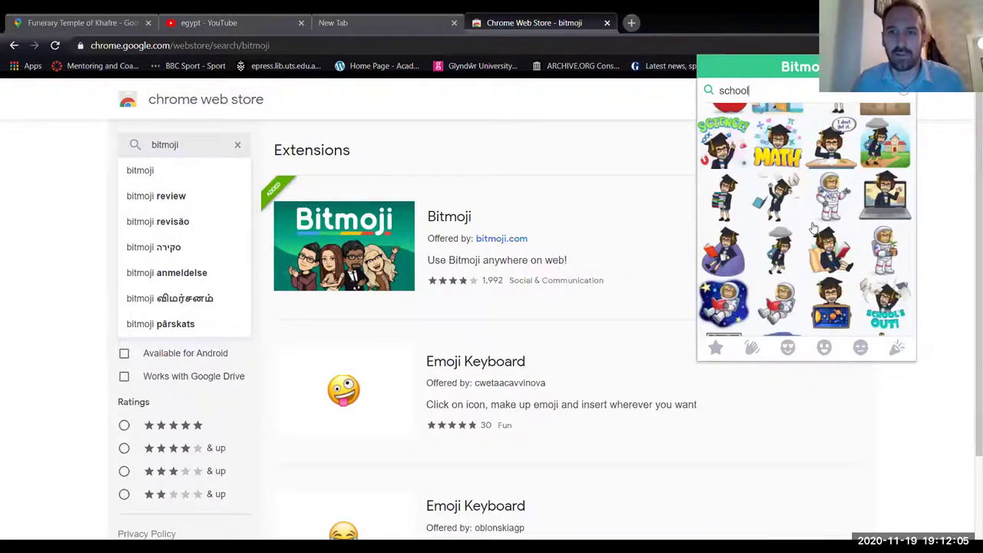
{"action": "scroll", "coordinate": [816, 229], "scroll_direction": "down", "scroll_amount": 2}
{"action": "scroll", "coordinate": [816, 223], "scroll_direction": "down", "scroll_amount": 2}
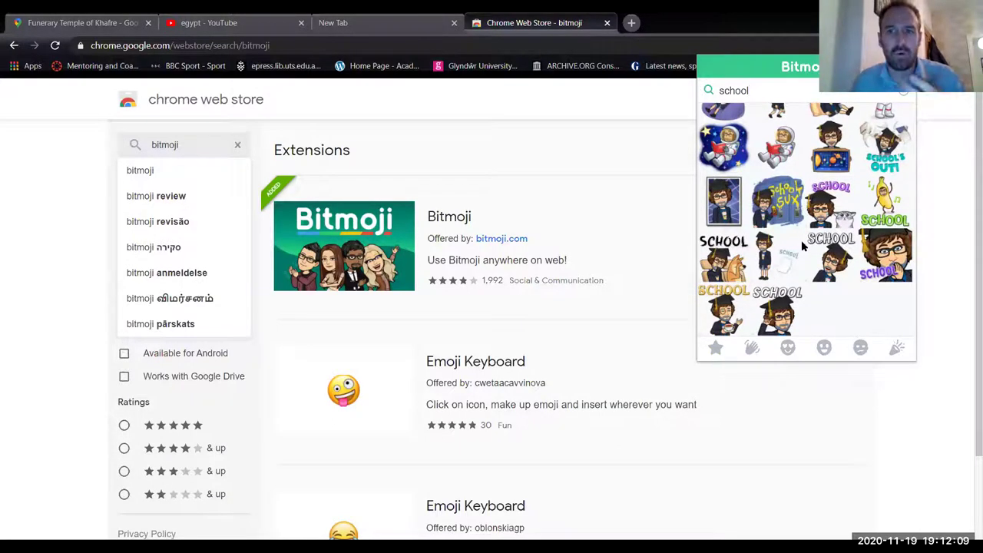
Step: Replace the sticker search with "eqypt" and bring up the image options of a sticker in the second row
{"action": "scroll", "coordinate": [801, 239], "scroll_direction": "up", "scroll_amount": 8}
{"action": "double_click", "coordinate": [701, 99]}
{"action": "type", "text": "eqy"}
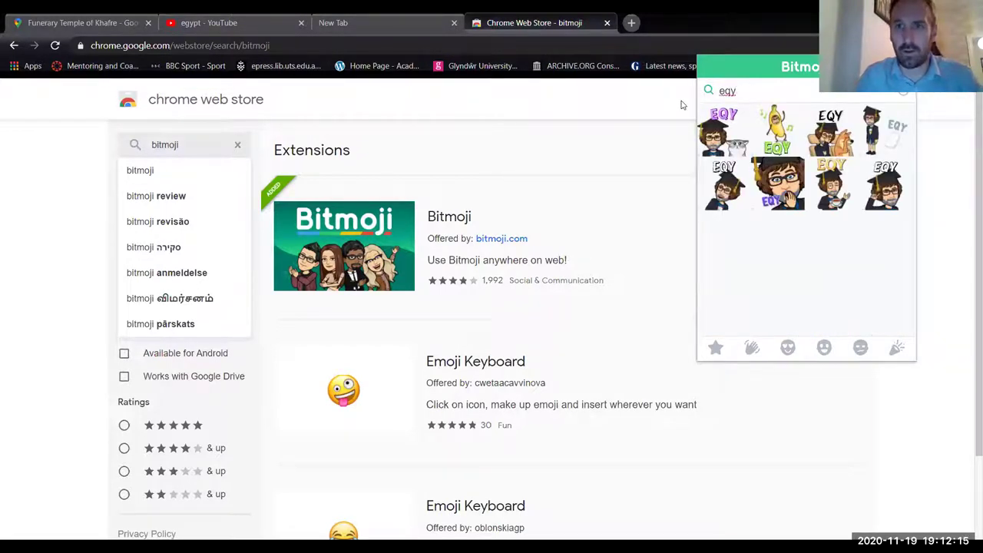
{"action": "key", "text": "BackSpace"}
{"action": "key", "text": "BackSpace"}
{"action": "key", "text": "BackSpace"}
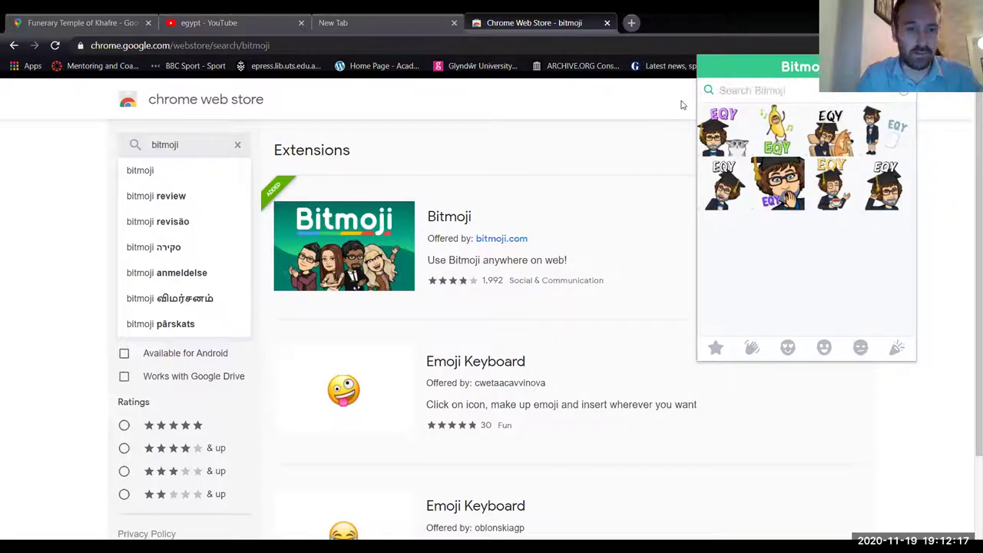
{"action": "type", "text": "eqypt"}
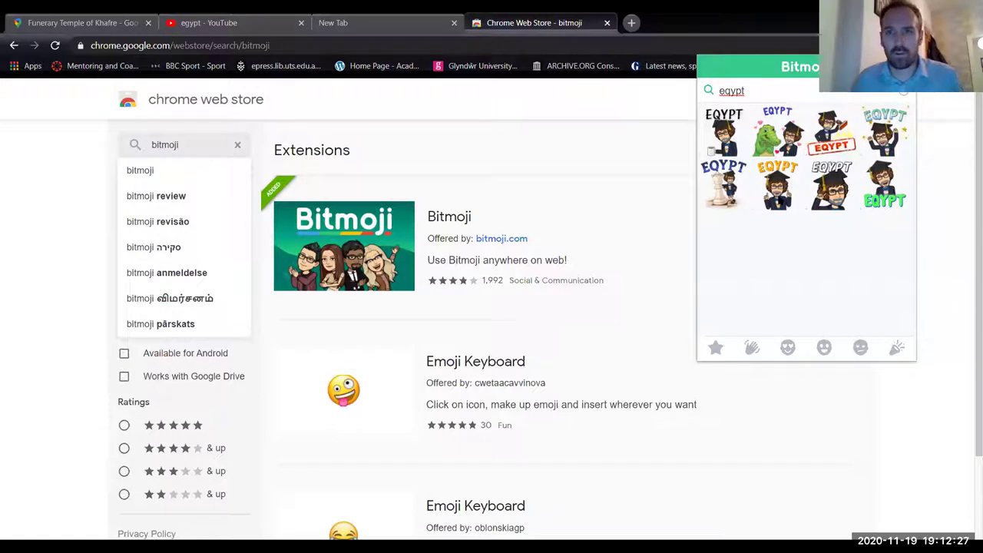
{"action": "right_click", "coordinate": [779, 202]}
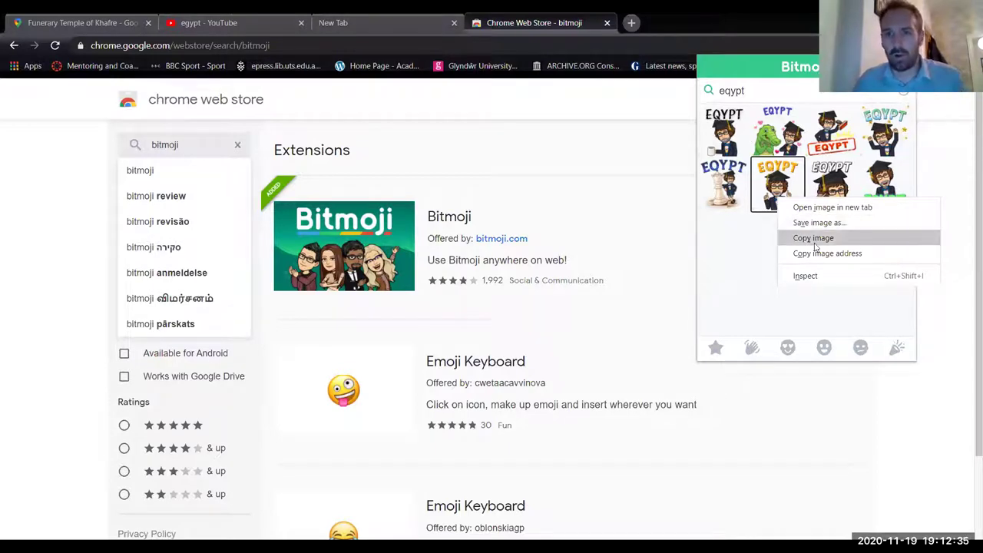
Step: Search the stickers for "pose" and save the pointing avatar to the Desktop as a PNG image named "Pose to board"
{"action": "left_click_drag", "start_coordinate": [751, 90], "coordinate": [707, 93]}
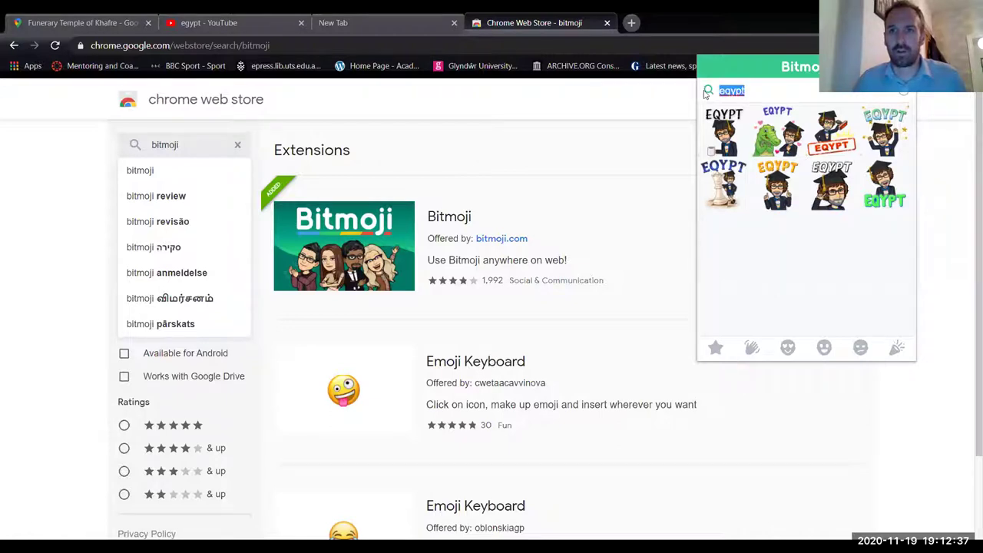
{"action": "type", "text": "pose"}
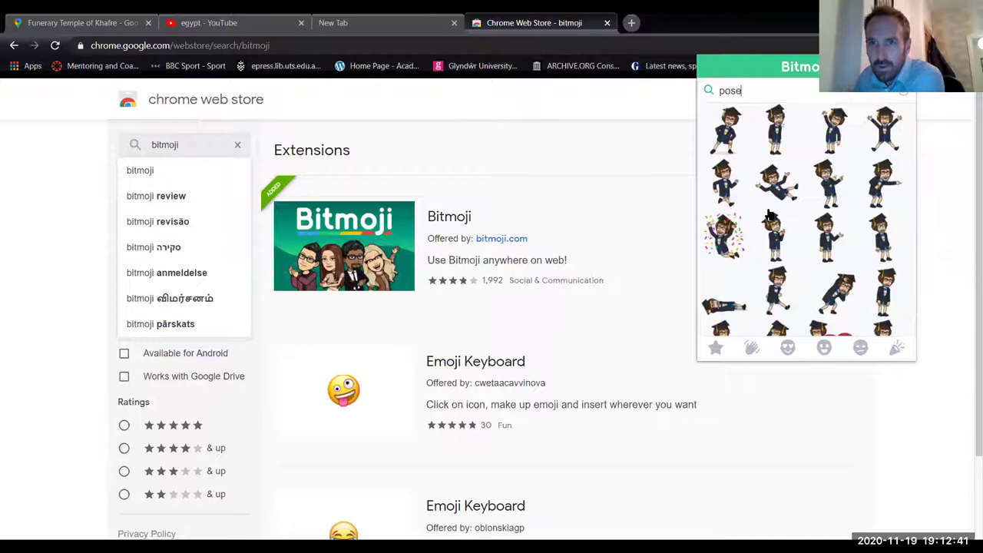
{"action": "right_click", "coordinate": [835, 190]}
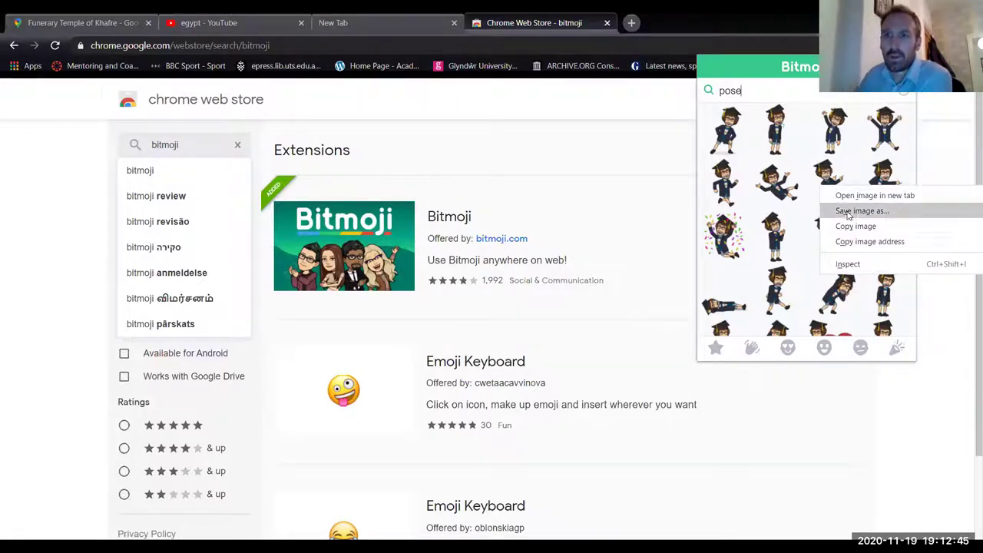
{"action": "left_click", "coordinate": [848, 214]}
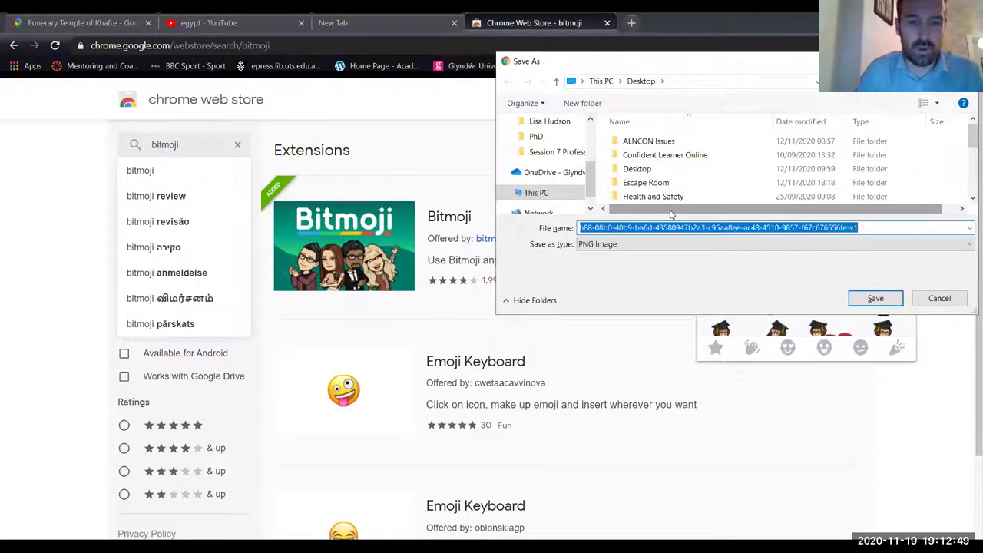
{"action": "type", "text": "Pose to board"}
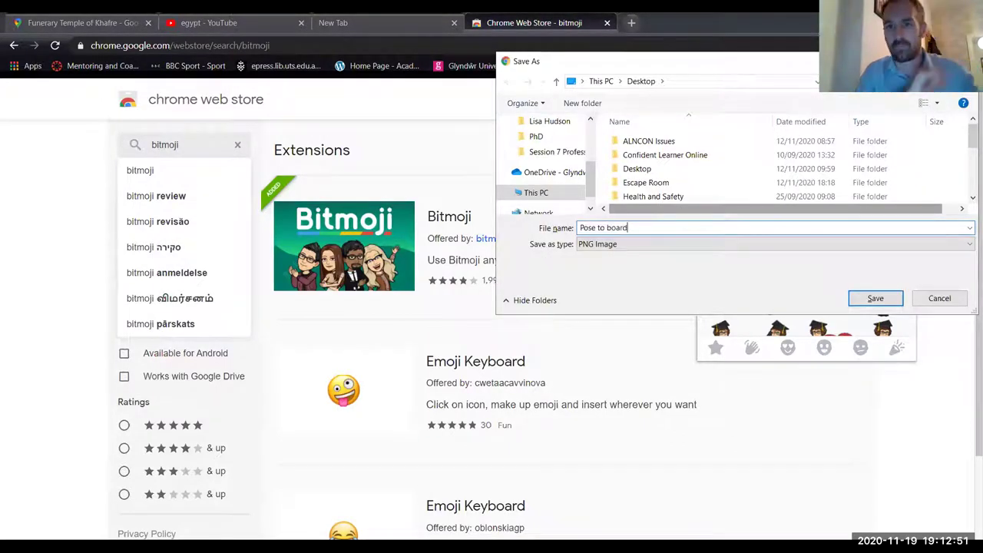
{"action": "key", "text": "Return"}
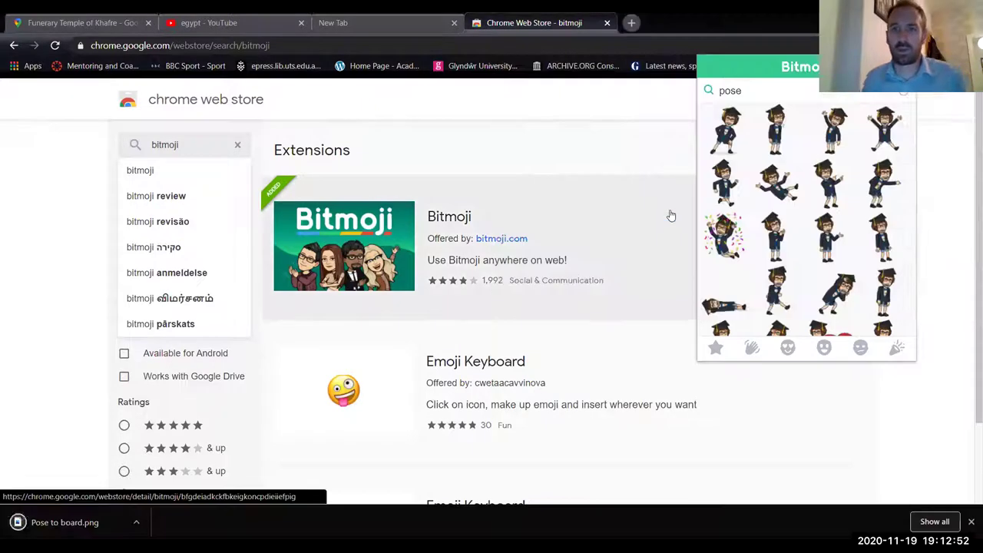
{"action": "left_click", "coordinate": [944, 210]}
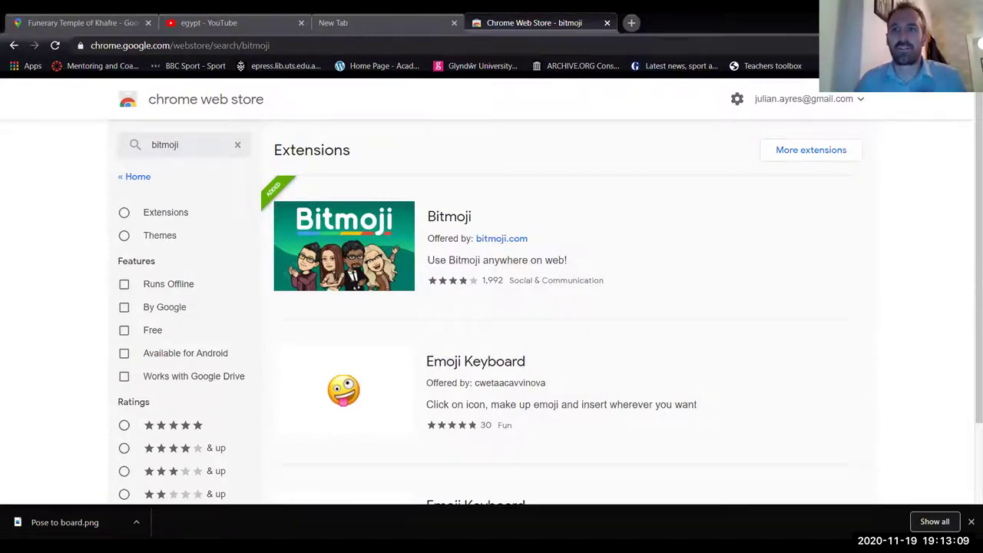
Step: Reopen the Bitmoji picker, search the stickers for "well done", clear the search and close the picker
{"action": "left_click", "coordinate": [907, 46]}
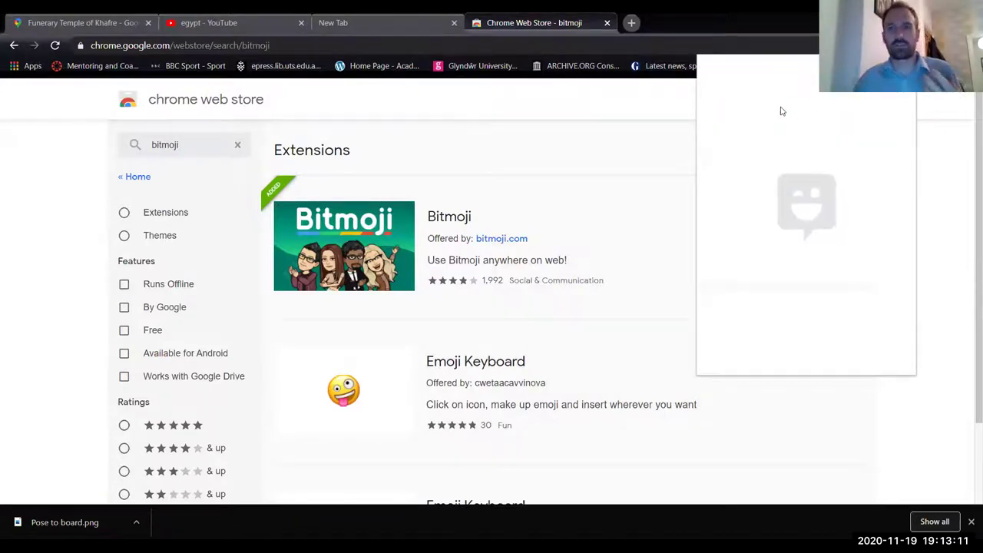
{"action": "type", "text": "well done"}
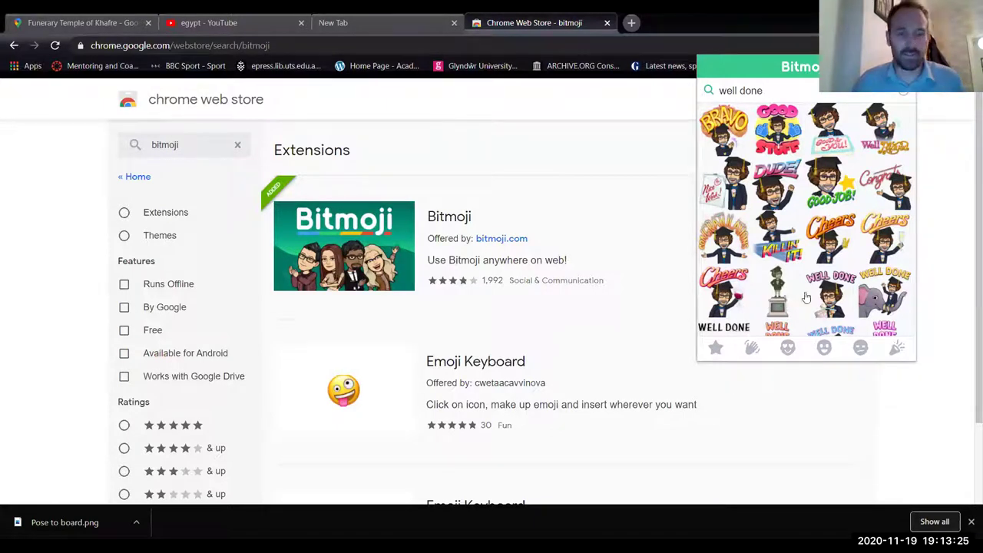
{"action": "left_click", "coordinate": [906, 95]}
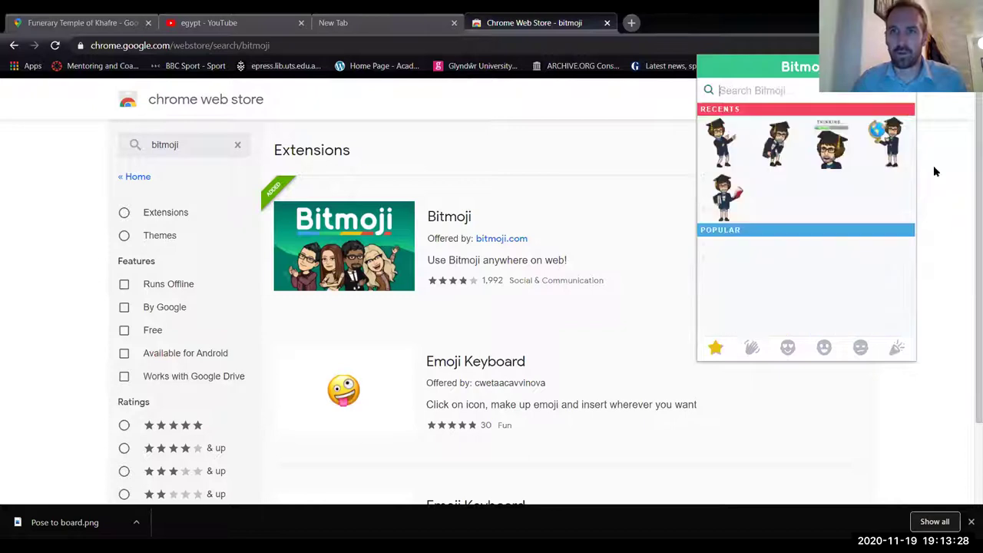
{"action": "left_click", "coordinate": [947, 204]}
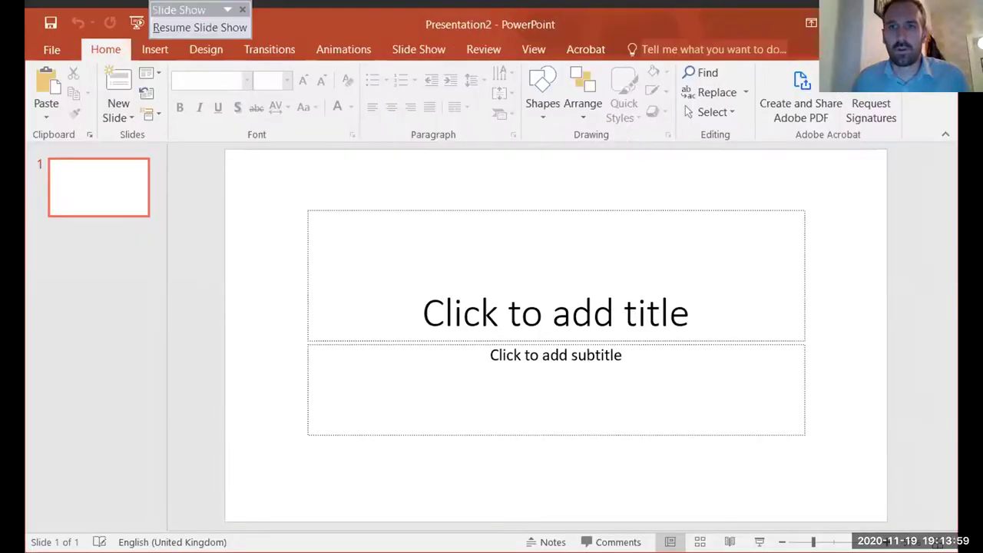
Step: Switch to PowerPoint and delete the title and subtitle placeholders so the first slide is blank
{"action": "left_click", "coordinate": [476, 288]}
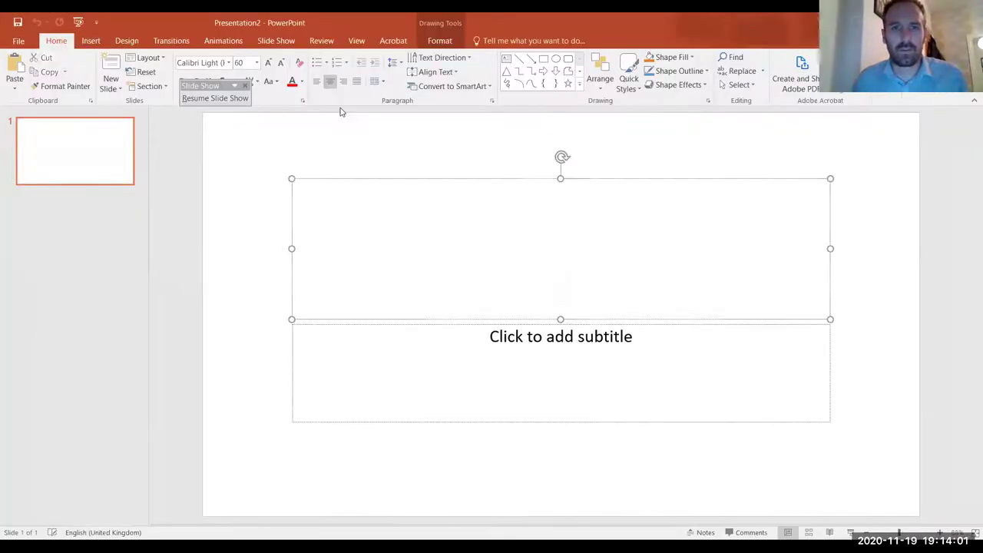
{"action": "left_click", "coordinate": [478, 325]}
{"action": "key", "text": "Delete"}
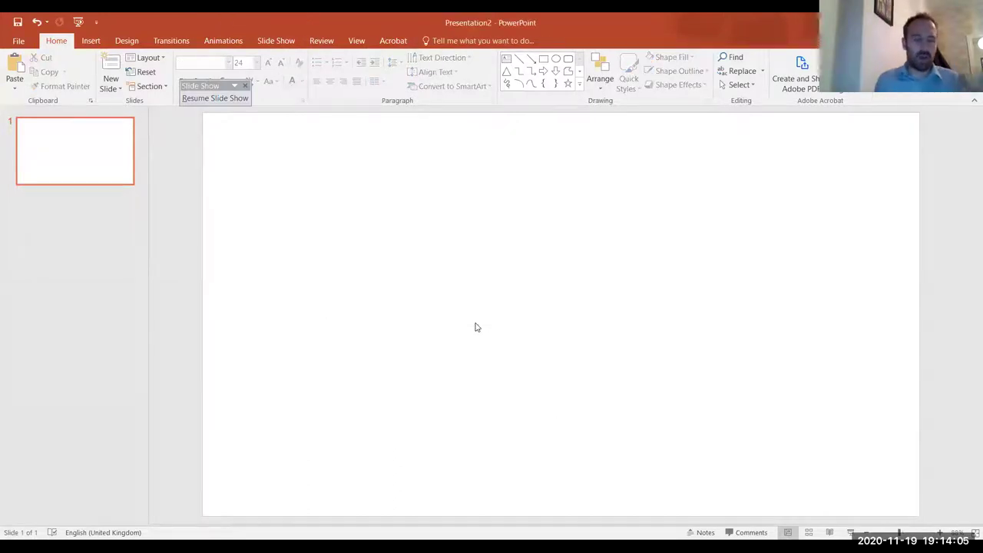
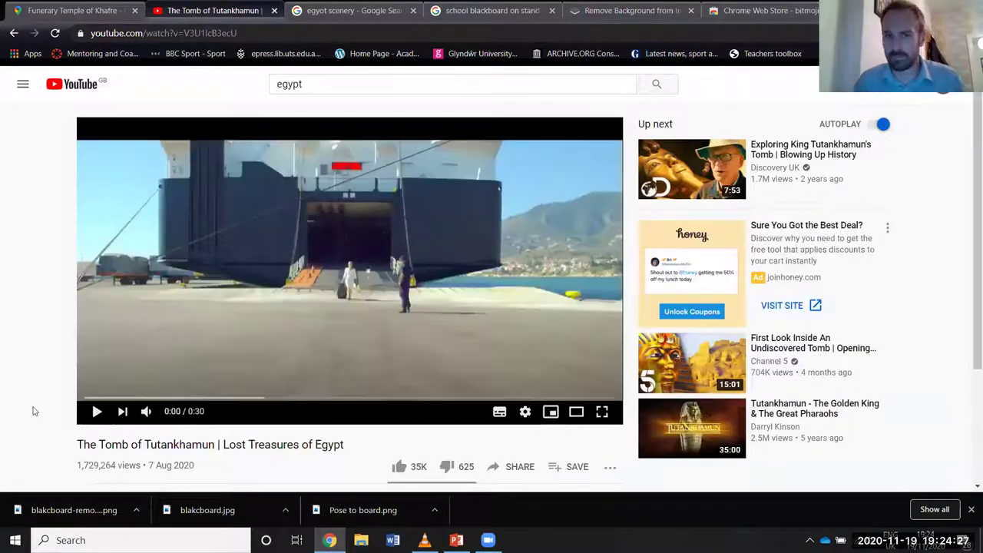
Step: Play the opening of the Tomb of Tutankhamun video on YouTube and pause it
{"action": "left_click", "coordinate": [98, 412]}
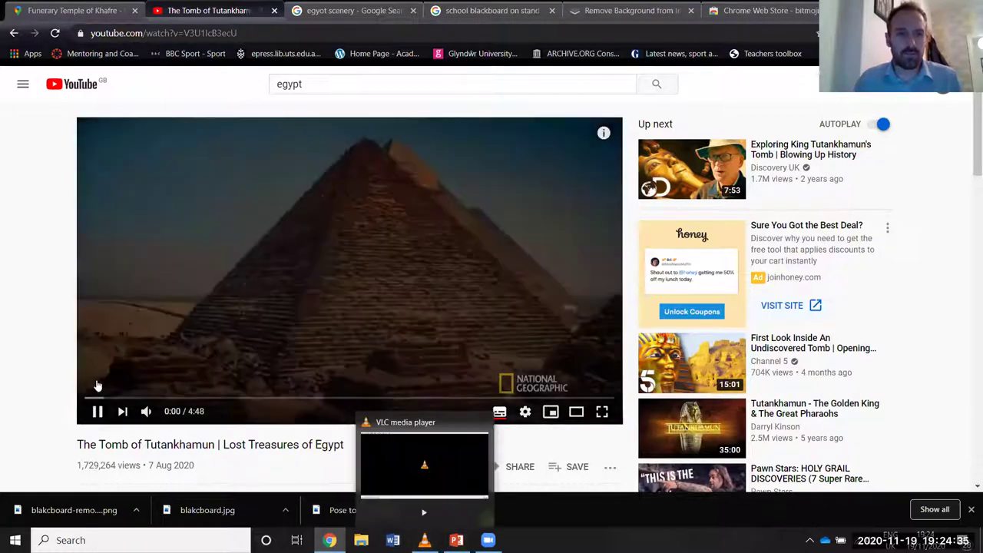
{"action": "left_click", "coordinate": [97, 411]}
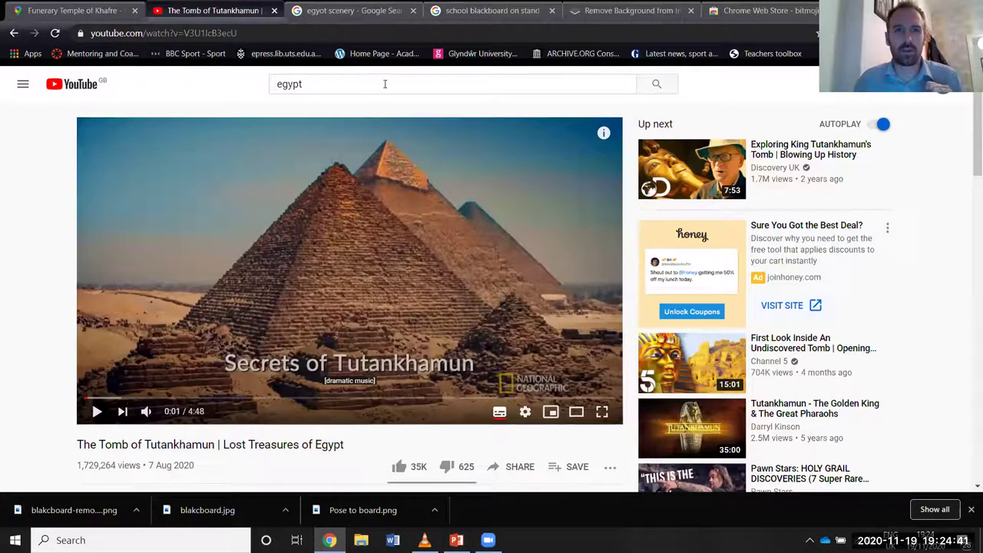
Step: Search Google Images for "tv on stand school" in place of the school blackboard search
{"action": "key", "text": "ctrl+4"}
{"action": "type", "text": "tv"}
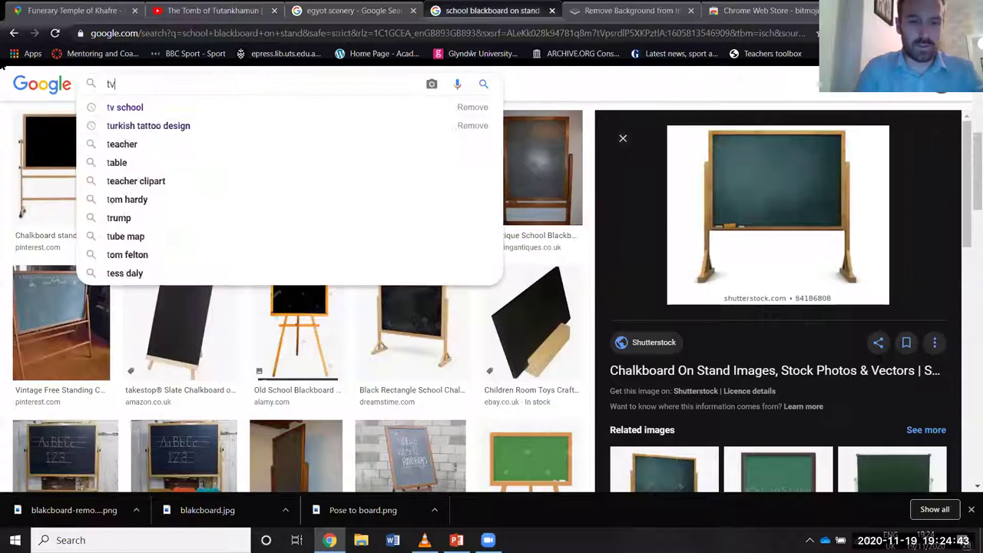
{"action": "type", "text": " on stand school"}
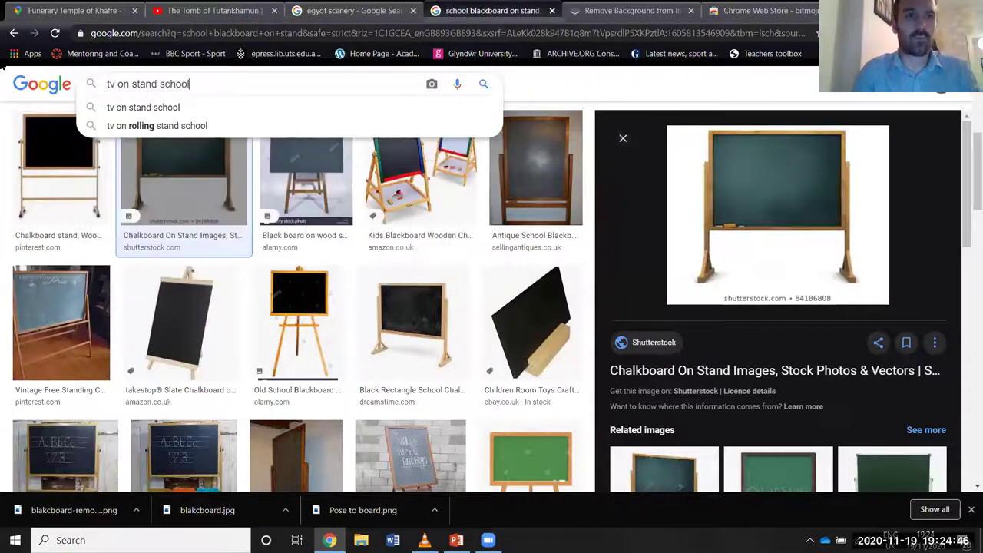
{"action": "key", "text": "Return"}
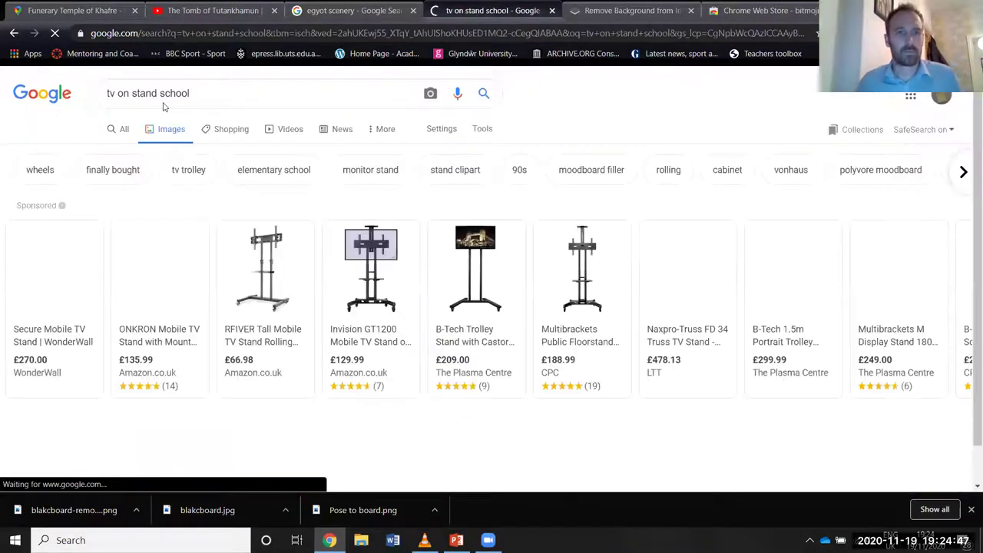
Step: Preview the first wheeled TV stand result and save it to the Desktop as a JPEG image named "TV stand"
{"action": "scroll", "coordinate": [246, 267], "scroll_direction": "down", "scroll_amount": 3}
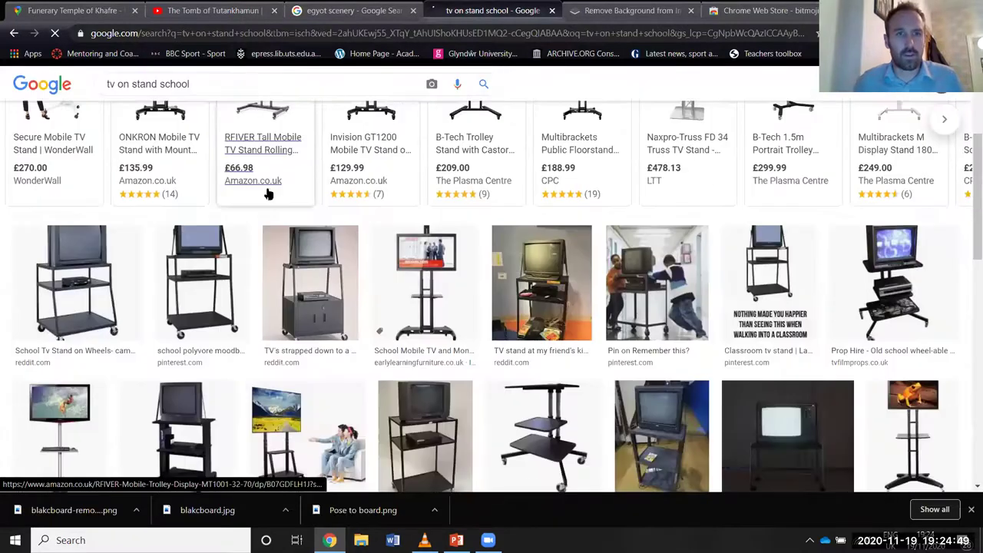
{"action": "scroll", "coordinate": [266, 193], "scroll_direction": "up", "scroll_amount": 2}
{"action": "scroll", "coordinate": [249, 273], "scroll_direction": "down", "scroll_amount": 3}
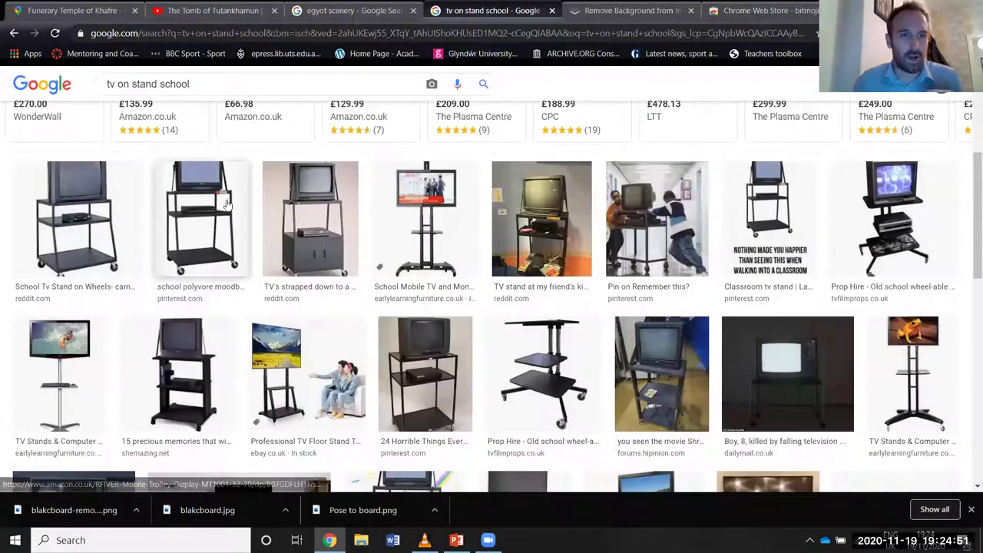
{"action": "left_click", "coordinate": [199, 223]}
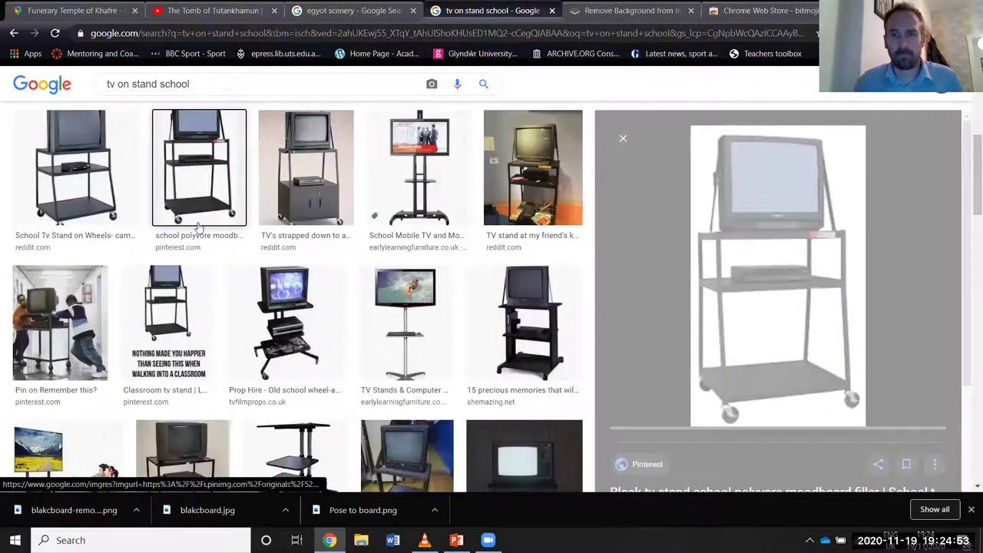
{"action": "left_click", "coordinate": [83, 146]}
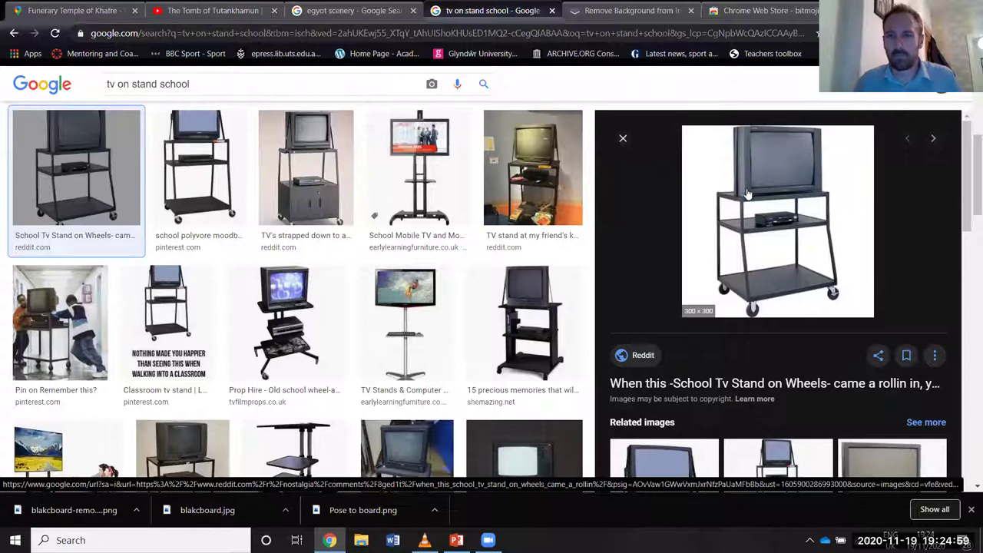
{"action": "right_click", "coordinate": [747, 193]}
{"action": "left_click", "coordinate": [769, 304]}
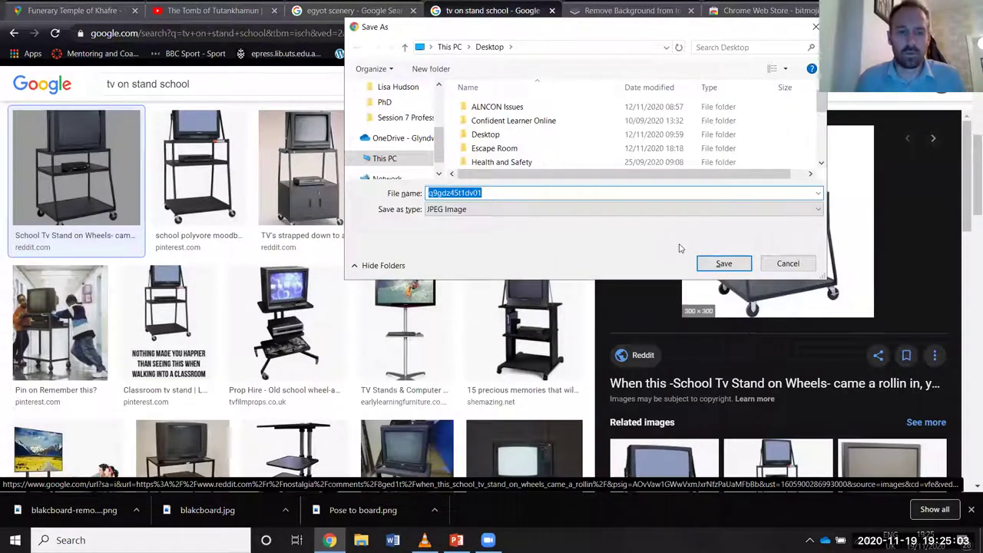
{"action": "type", "text": "TV stand"}
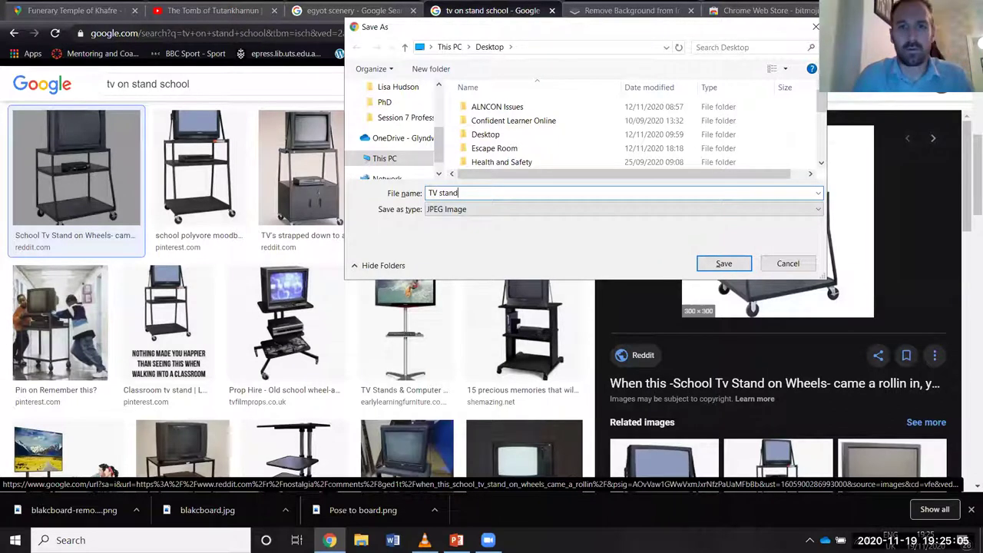
{"action": "key", "text": "Return"}
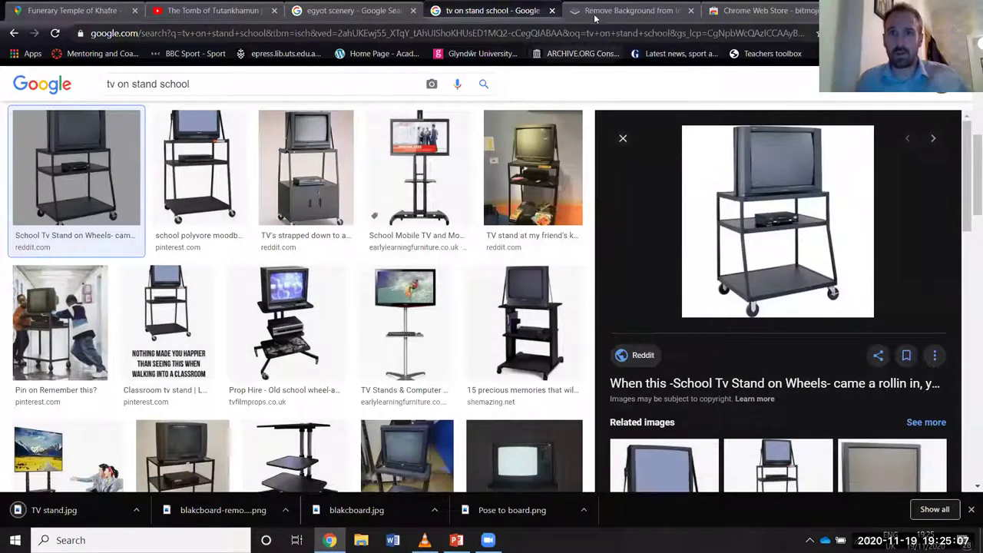
Step: Upload the "TV stand" image from the Desktop to remove.bg and download the version with its background removed
{"action": "left_click", "coordinate": [600, 10]}
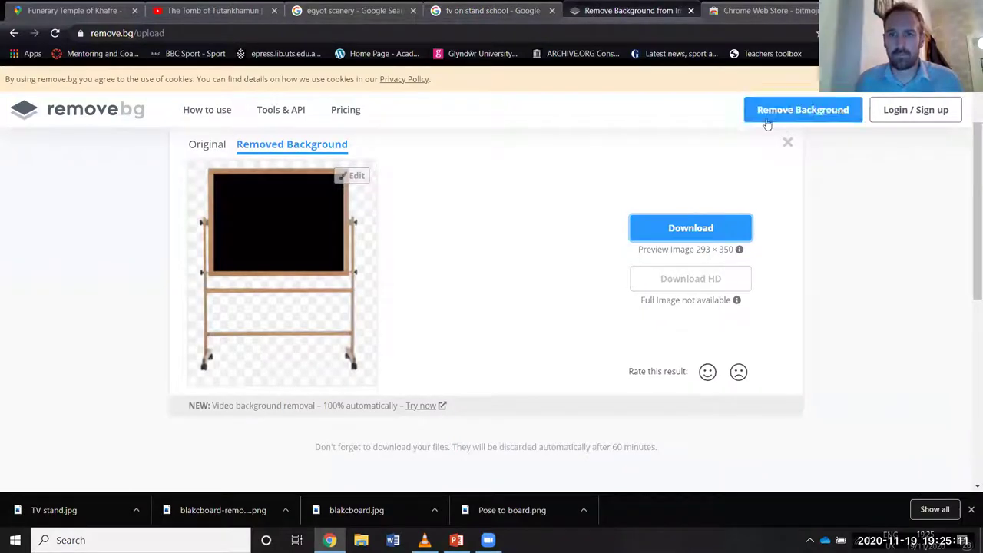
{"action": "left_click", "coordinate": [82, 114]}
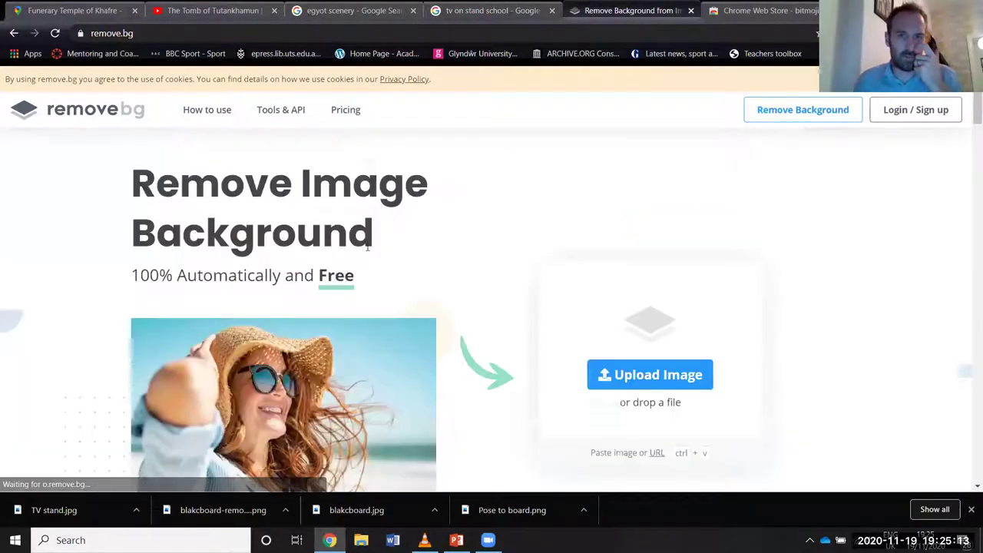
{"action": "left_click", "coordinate": [638, 378]}
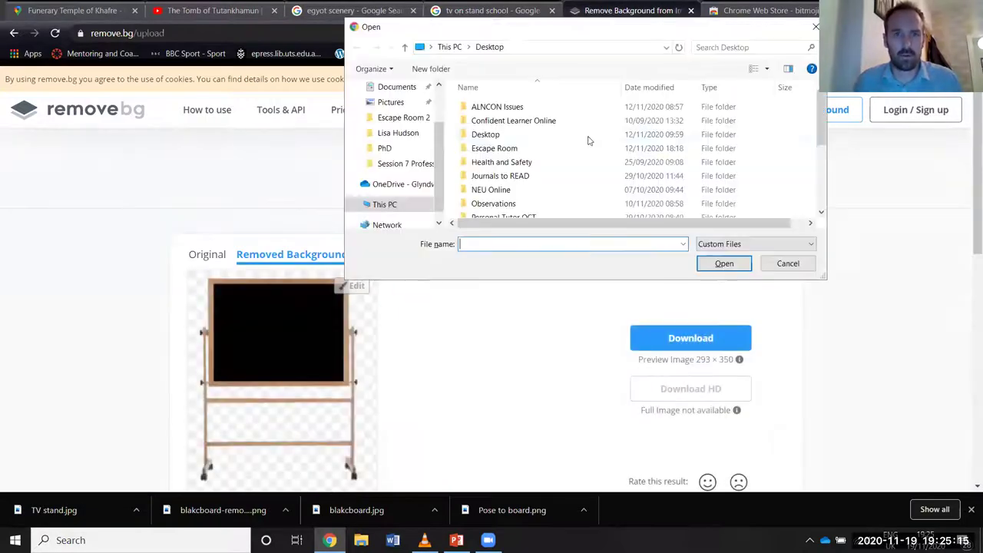
{"action": "scroll", "coordinate": [547, 177], "scroll_direction": "down", "scroll_amount": 5}
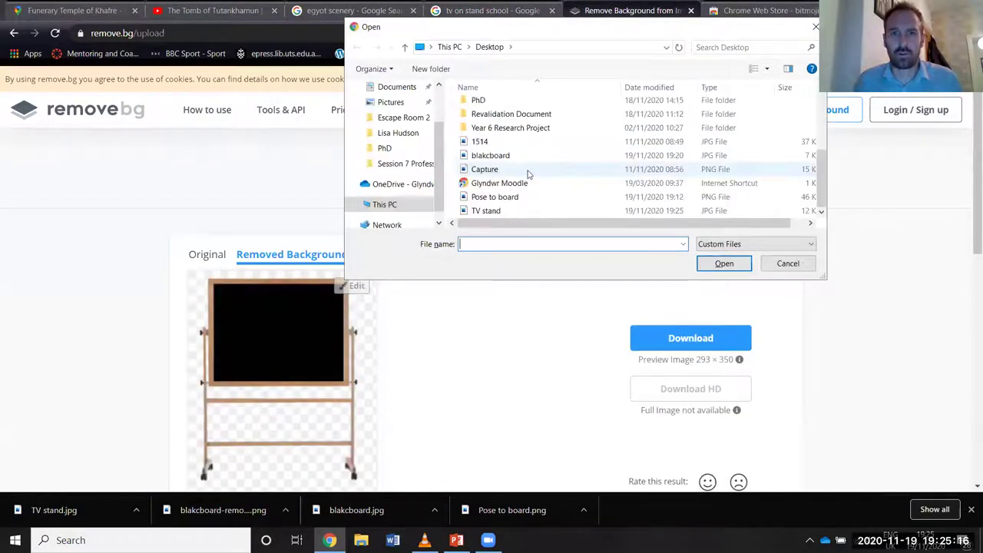
{"action": "double_click", "coordinate": [522, 210]}
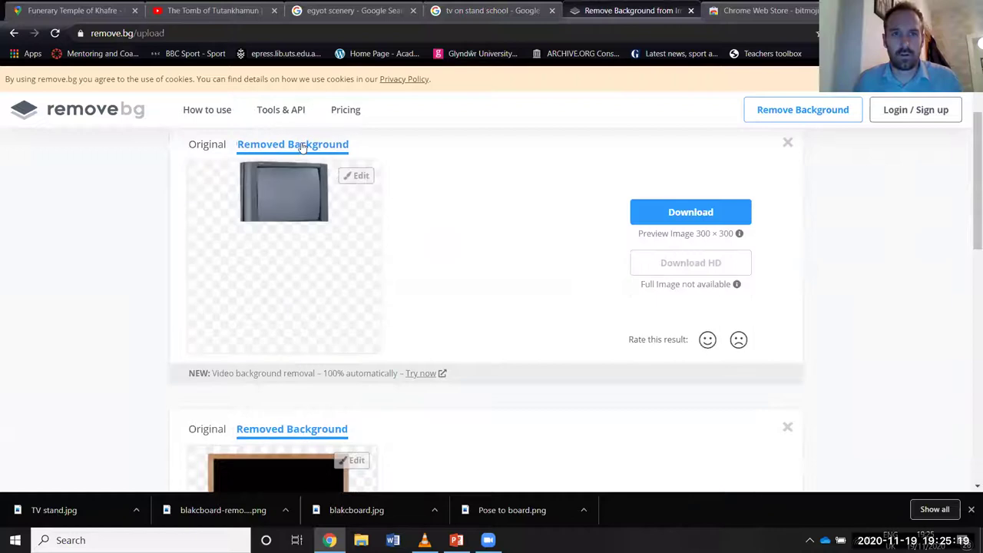
{"action": "left_click", "coordinate": [711, 215]}
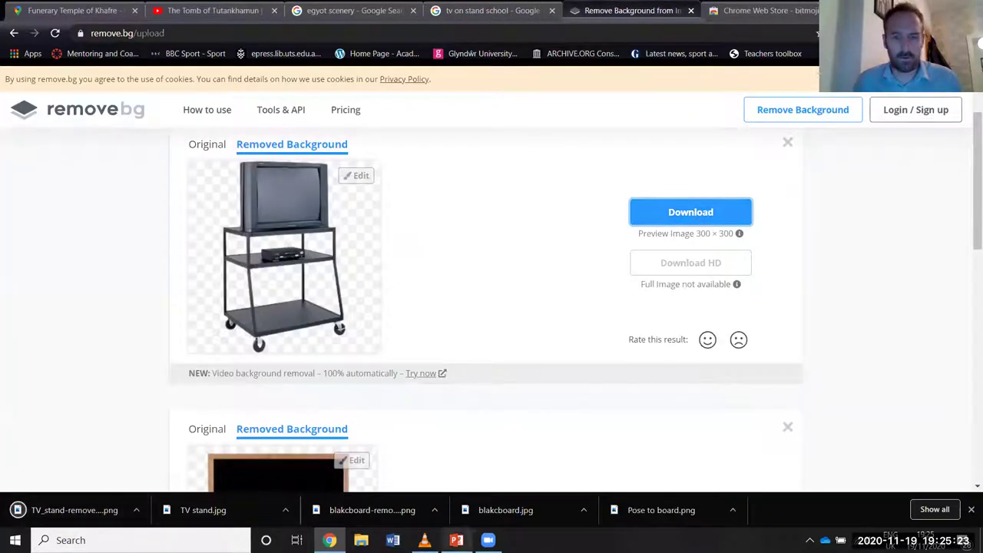
Step: Switch to PowerPoint and insert the background-free TV stand picture from the Downloads folder onto the pyramid slide
{"action": "key", "text": "alt+Tab"}
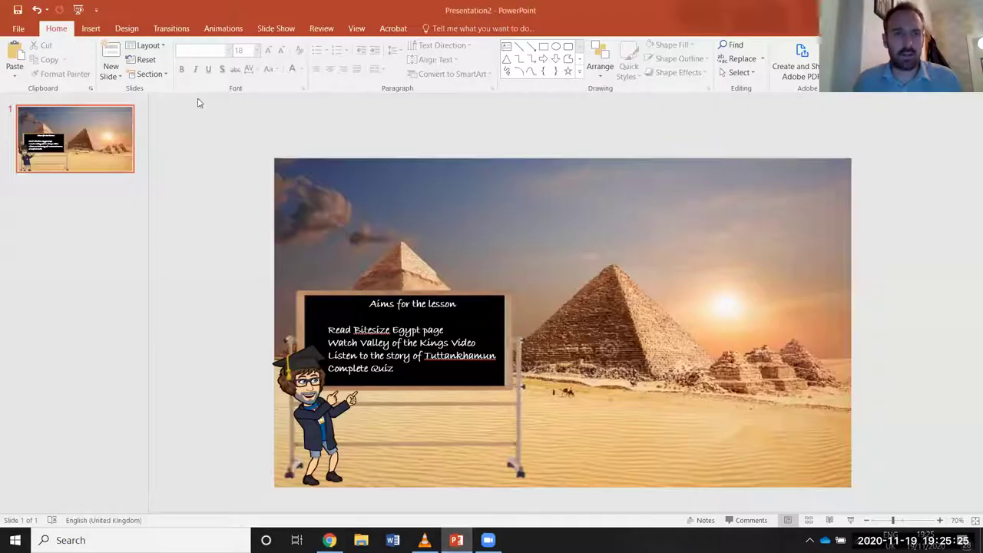
{"action": "left_click", "coordinate": [90, 29]}
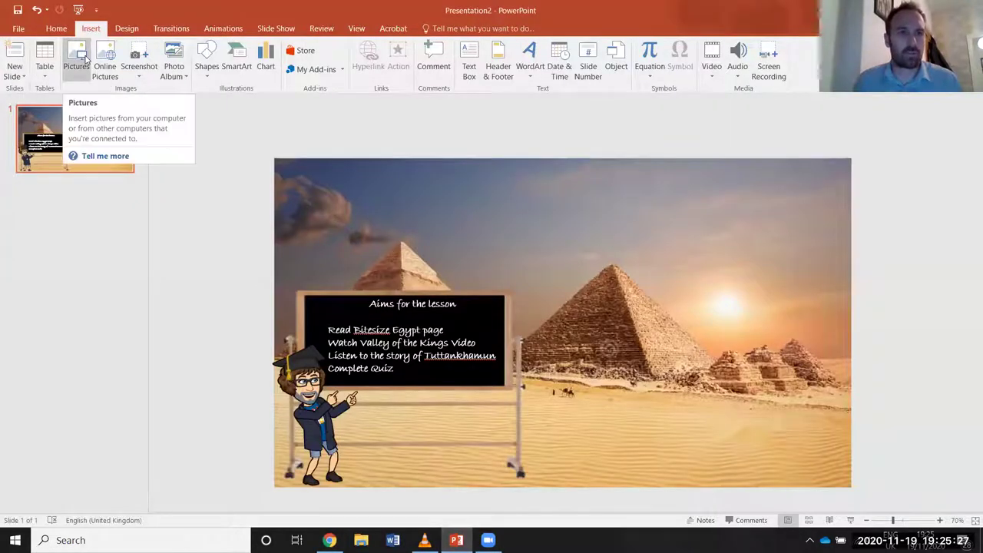
{"action": "left_click", "coordinate": [84, 60]}
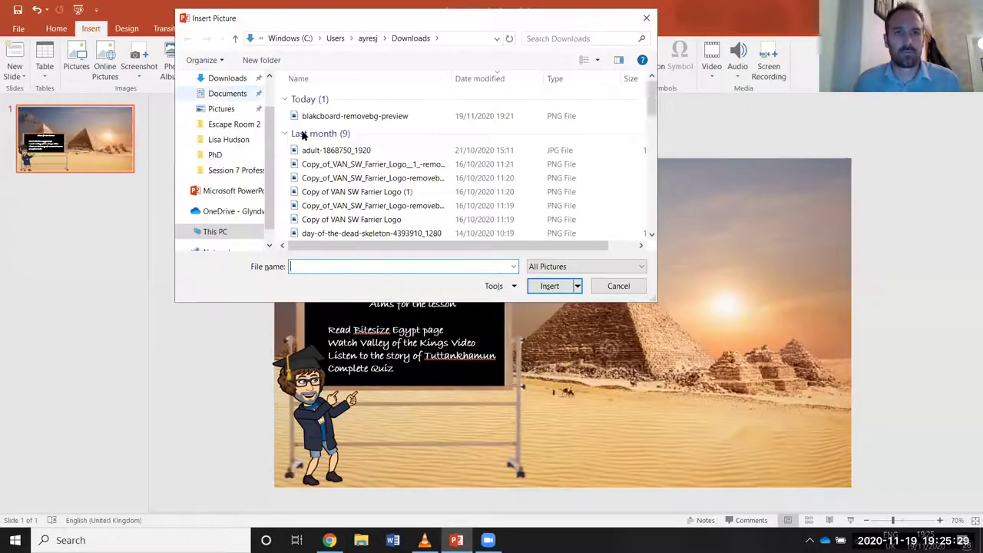
{"action": "double_click", "coordinate": [344, 117]}
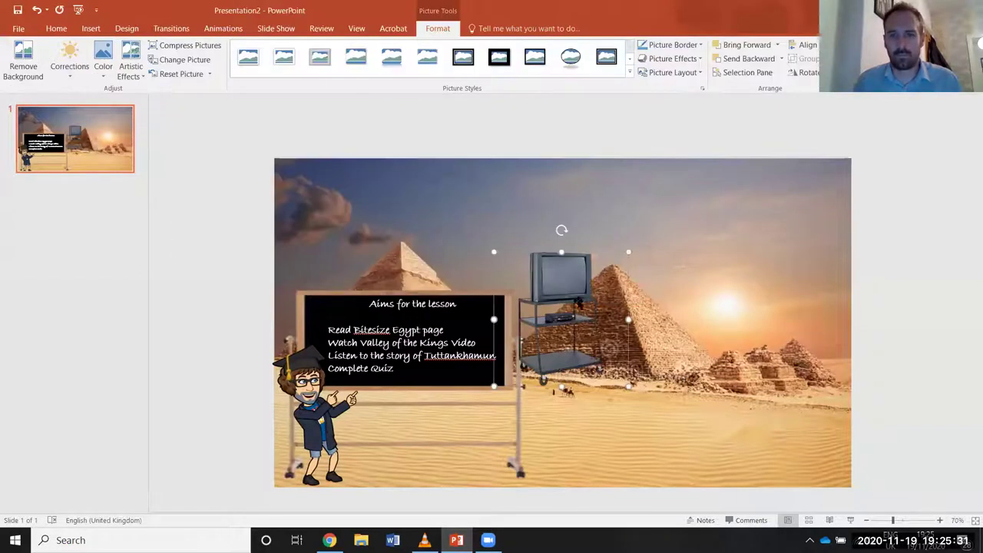
Step: Resize the TV stand picture and place it on the sand in the slide's lower-right corner, leaving it deselected
{"action": "left_click_drag", "start_coordinate": [628, 316], "coordinate": [724, 353]}
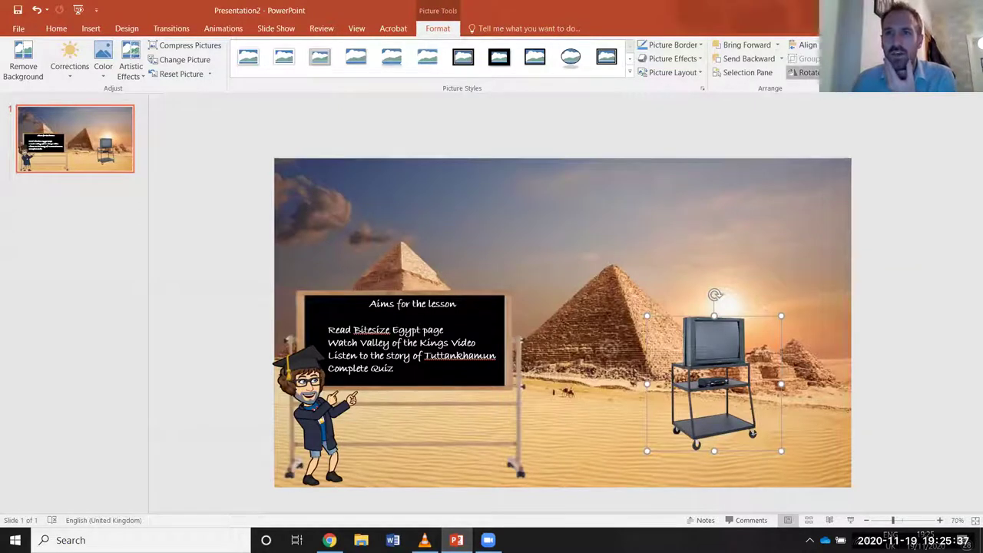
{"action": "left_click", "coordinate": [805, 72]}
{"action": "left_click", "coordinate": [830, 131]}
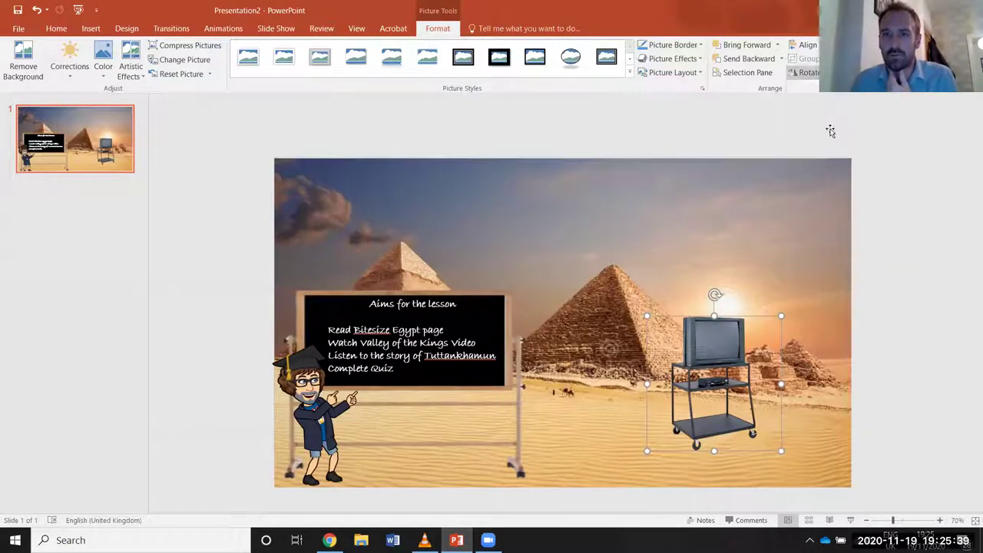
{"action": "left_click_drag", "start_coordinate": [781, 316], "coordinate": [825, 272]}
{"action": "left_click_drag", "start_coordinate": [759, 340], "coordinate": [776, 374]}
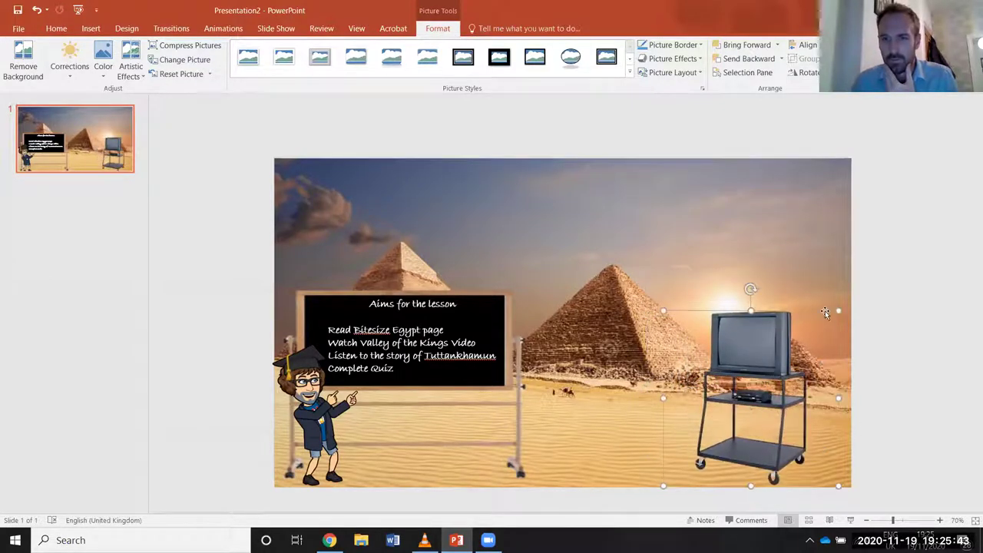
{"action": "left_click_drag", "start_coordinate": [840, 310], "coordinate": [795, 339]}
{"action": "left_click_drag", "start_coordinate": [726, 403], "coordinate": [786, 384]}
{"action": "left_click", "coordinate": [884, 383]}
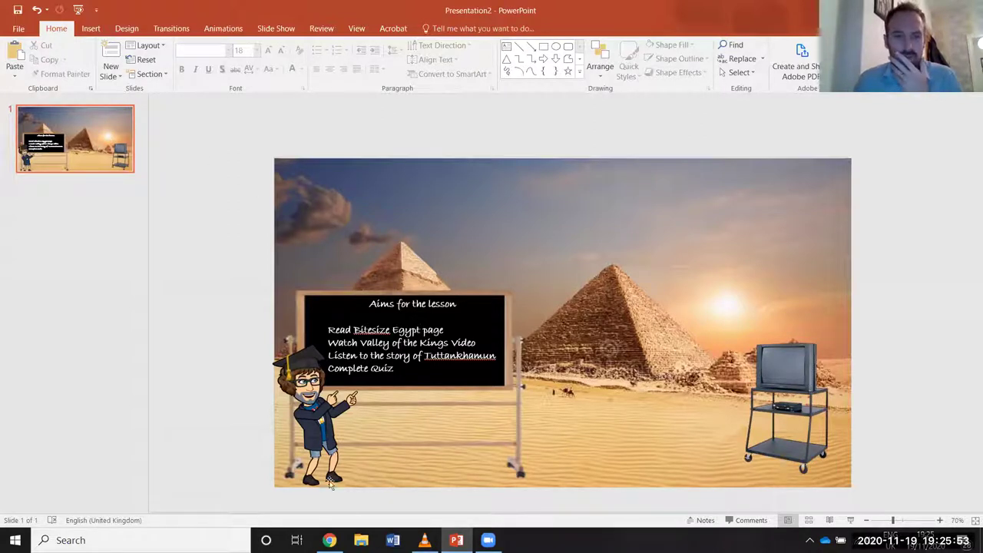
Step: Switch to Chrome, look all around the pyramids in the Funerary Temple of Khafre Street View, and return to PowerPoint
{"action": "left_click", "coordinate": [329, 540]}
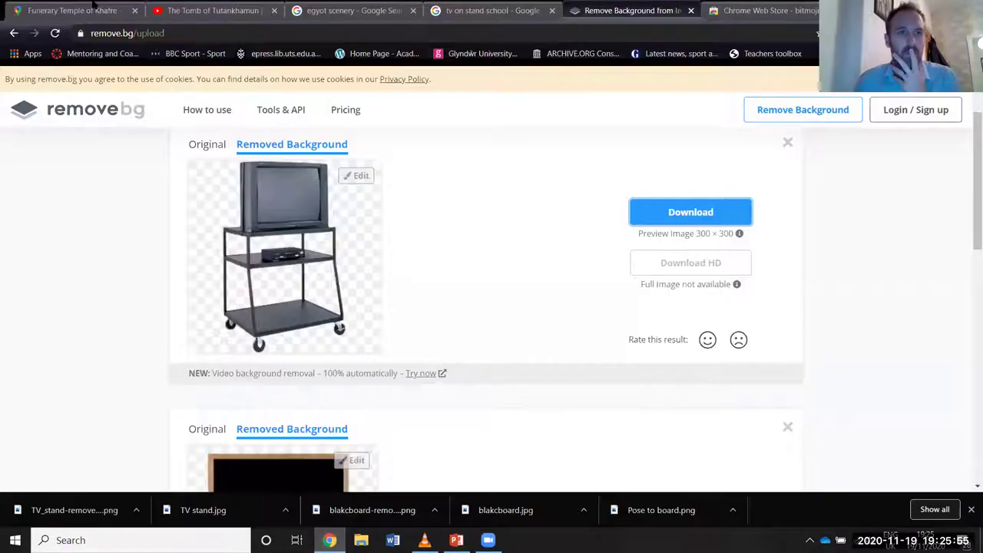
{"action": "left_click", "coordinate": [79, 9]}
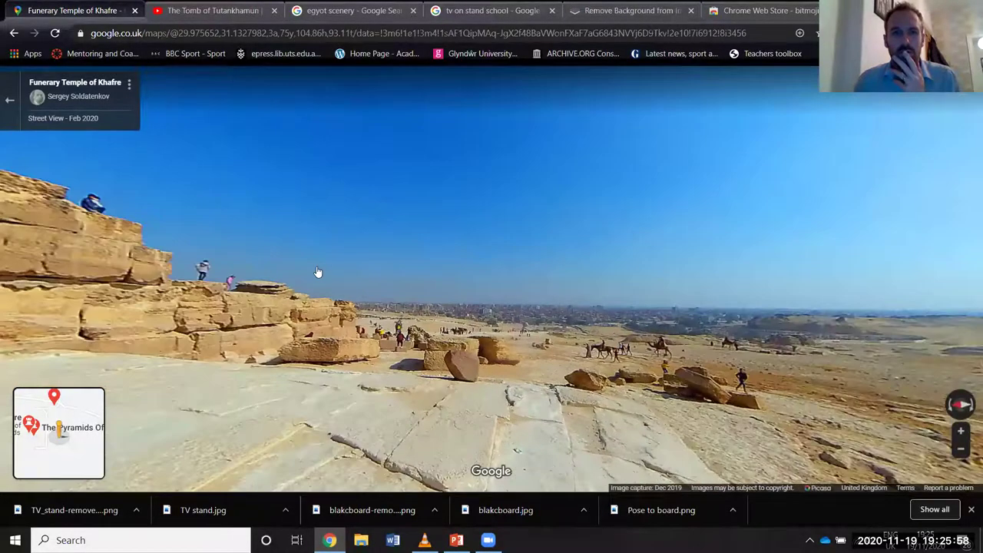
{"action": "left_click_drag", "start_coordinate": [318, 272], "coordinate": [608, 260]}
{"action": "key", "text": "Left"}
{"action": "key", "text": "Left"}
{"action": "key", "text": "Left"}
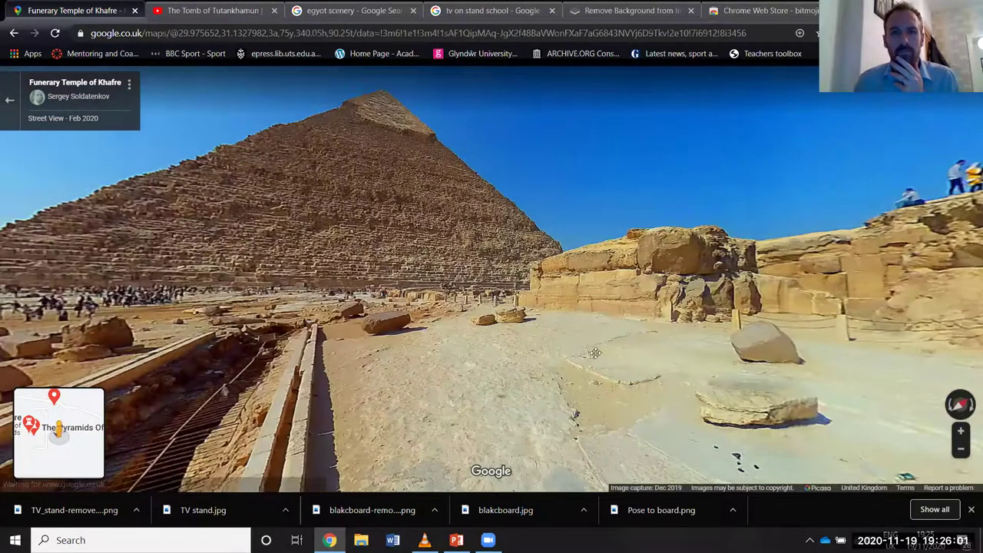
{"action": "key", "text": "Left"}
{"action": "key", "text": "Left"}
{"action": "key", "text": "Left"}
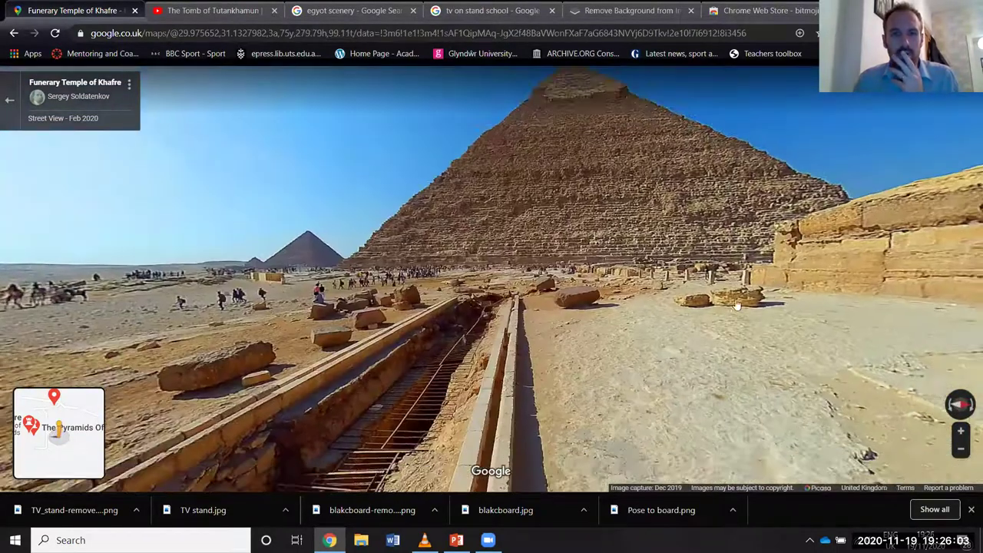
{"action": "key", "text": "Left"}
{"action": "key", "text": "Left"}
{"action": "key", "text": "Left"}
{"action": "key", "text": "Left"}
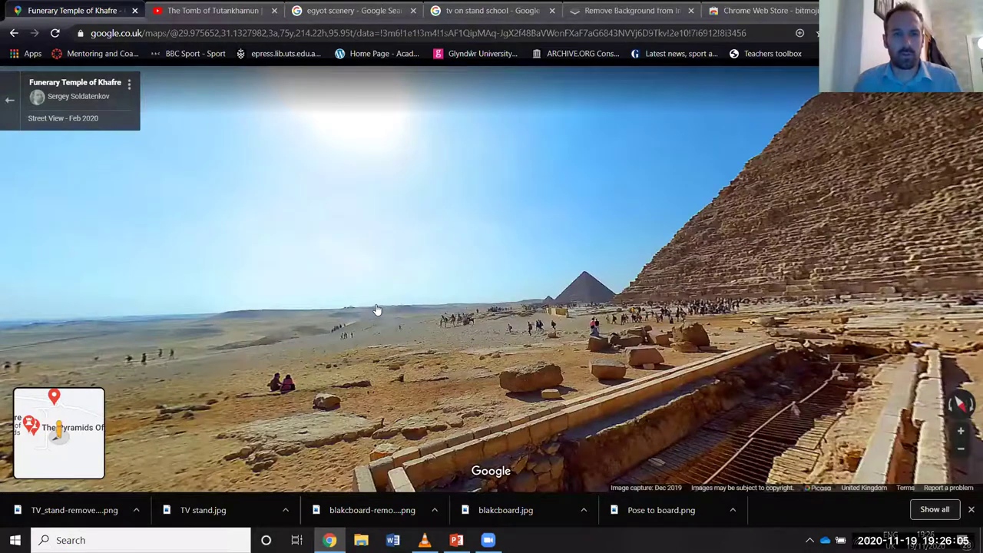
{"action": "key", "text": "Left"}
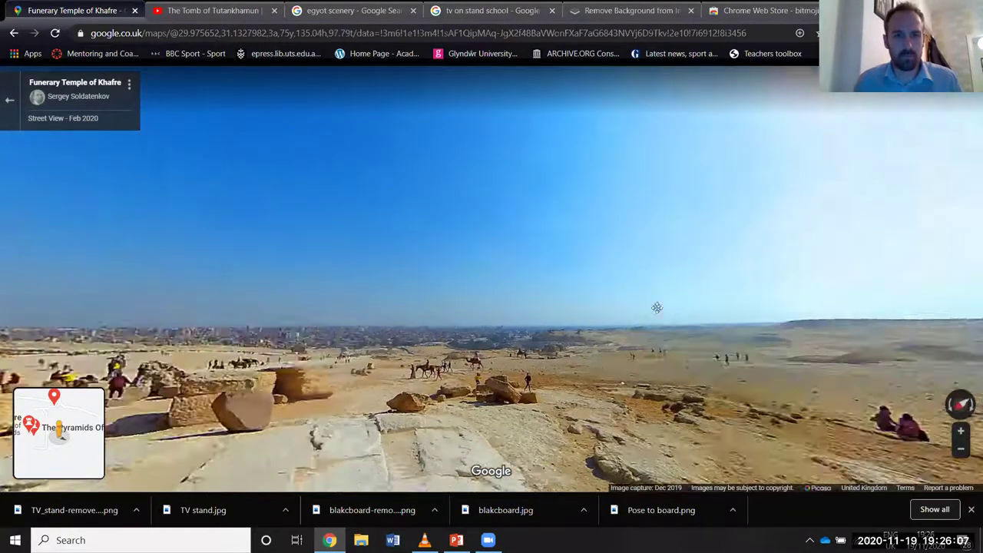
{"action": "key", "text": "Left"}
{"action": "key", "text": "Left"}
{"action": "key", "text": "Left"}
{"action": "key", "text": "Left"}
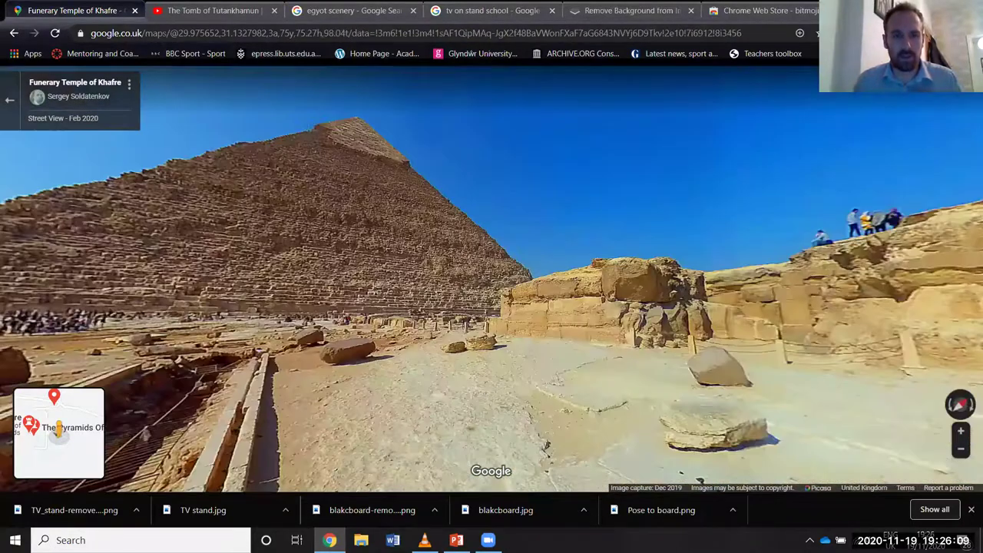
{"action": "key", "text": "alt+Tab"}
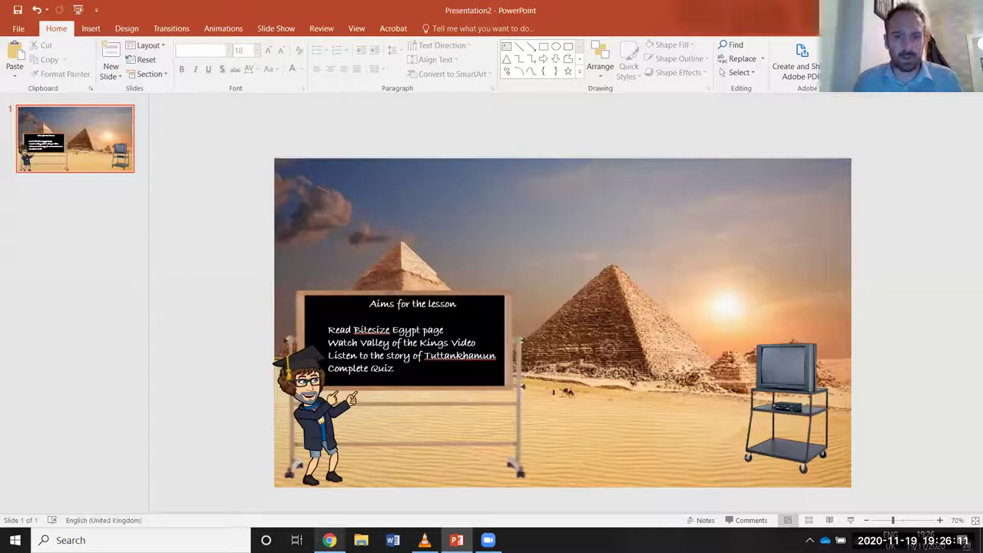
Step: Switch to Chrome and run a Google Images search for "scroll maps" in place of the Egypt scenery results
{"action": "mouse_move", "coordinate": [329, 541]}
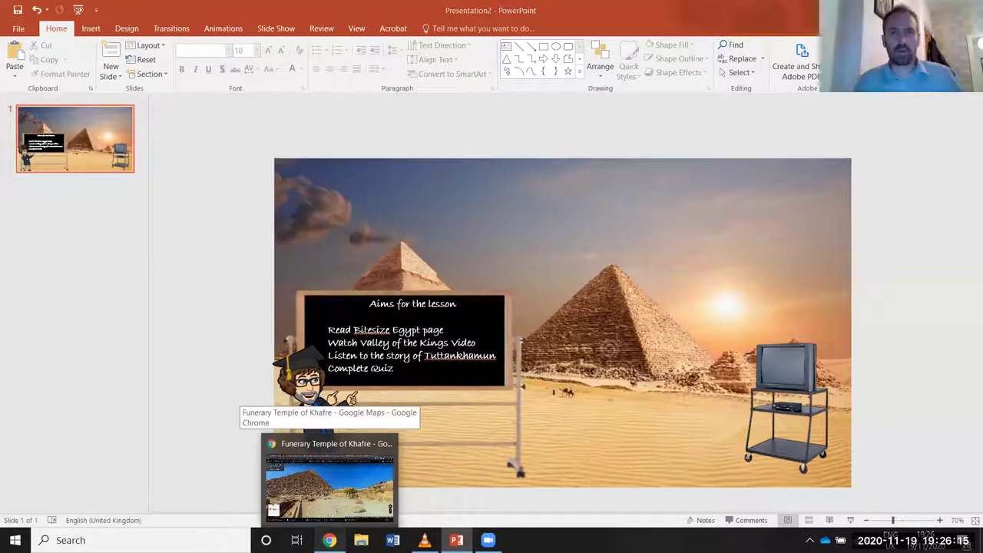
{"action": "left_click", "coordinate": [329, 484]}
{"action": "left_click", "coordinate": [335, 12]}
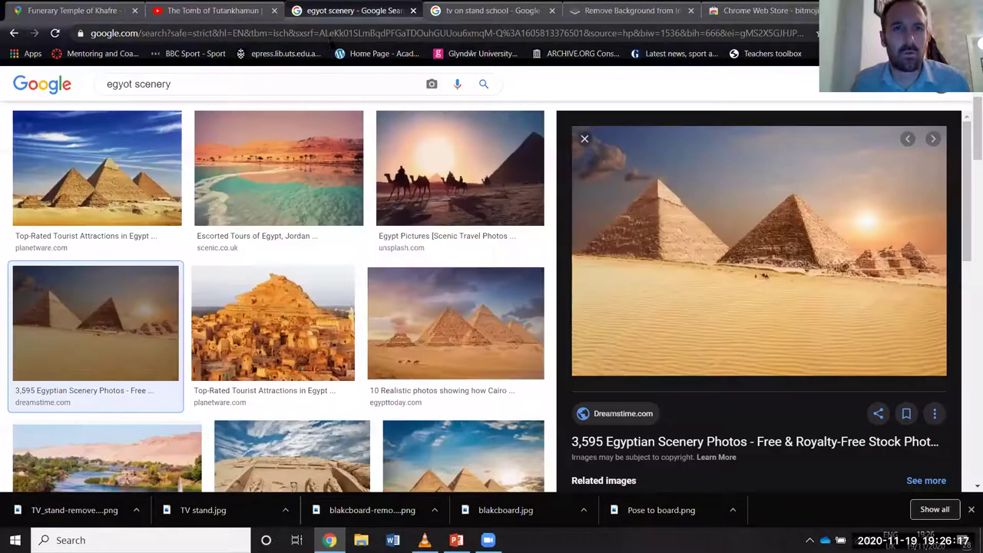
{"action": "left_click", "coordinate": [329, 36]}
{"action": "type", "text": "scro"}
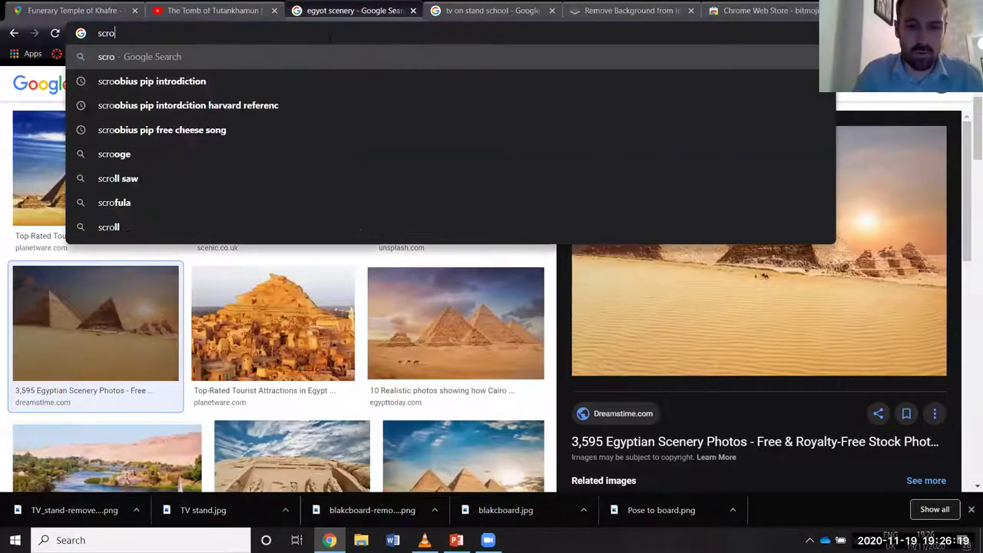
{"action": "type", "text": "ll maps"}
{"action": "key", "text": "Return"}
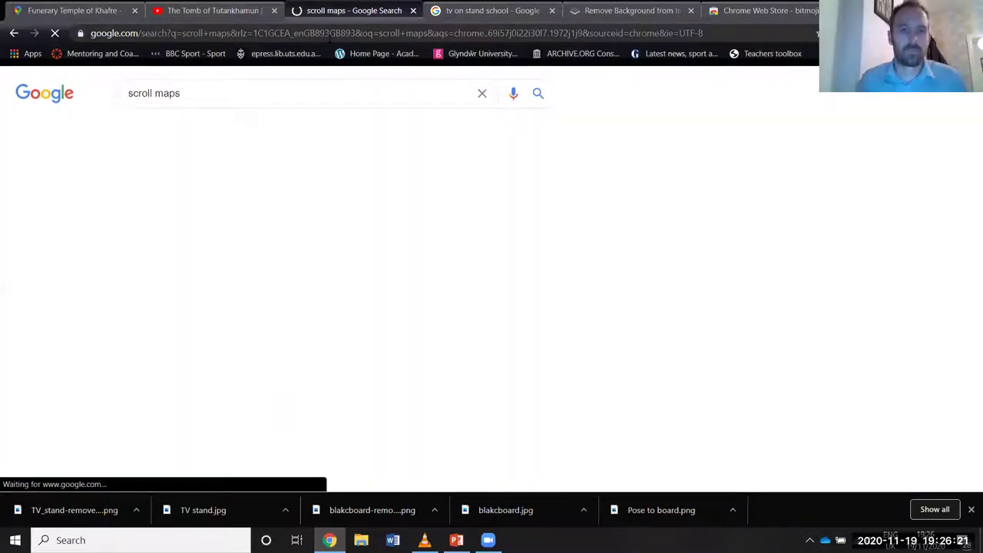
{"action": "left_click", "coordinate": [193, 130]}
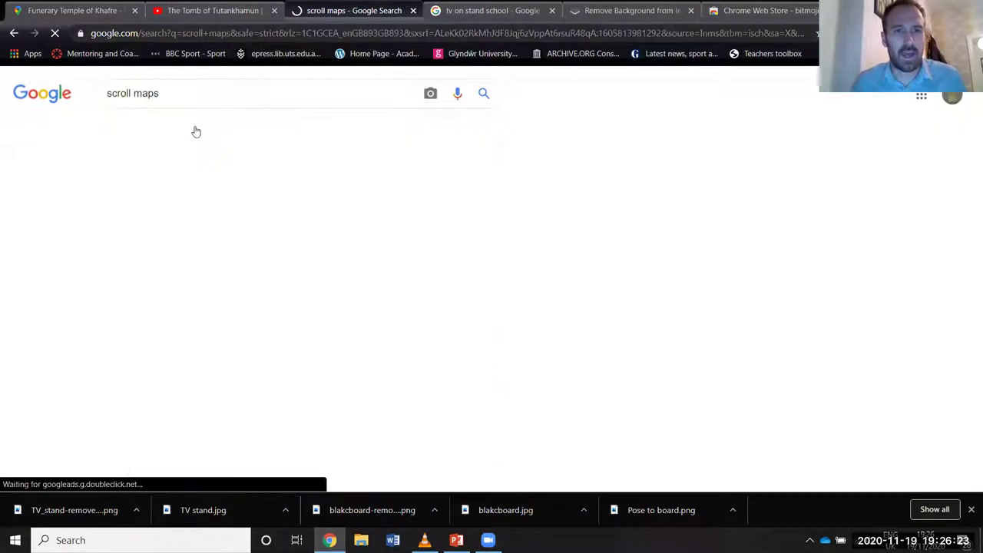
Step: Find the pirate treasure map scroll from Pinterest in the image results and save it to the Desktop as "scroll maps"
{"action": "scroll", "coordinate": [316, 331], "scroll_direction": "down", "scroll_amount": 4}
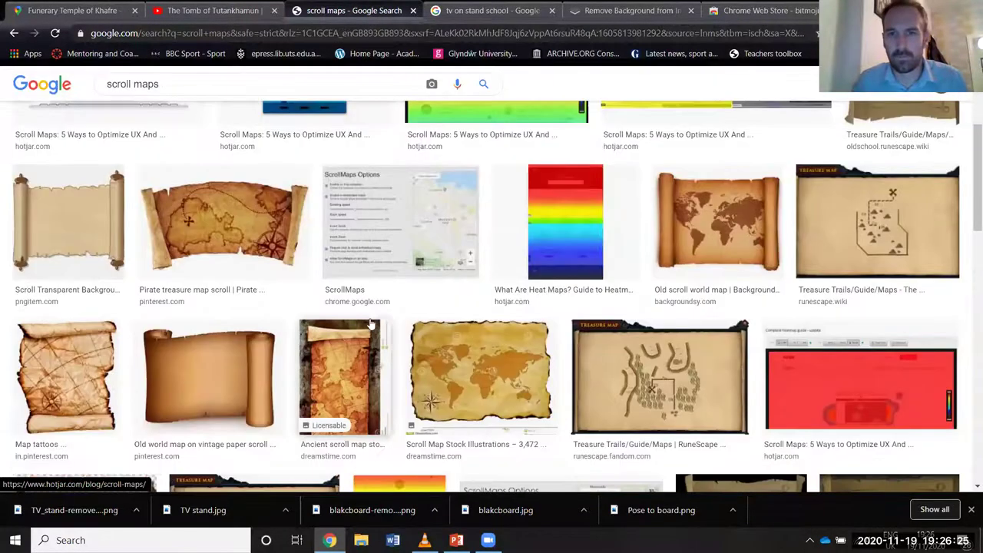
{"action": "scroll", "coordinate": [378, 327], "scroll_direction": "down", "scroll_amount": 6}
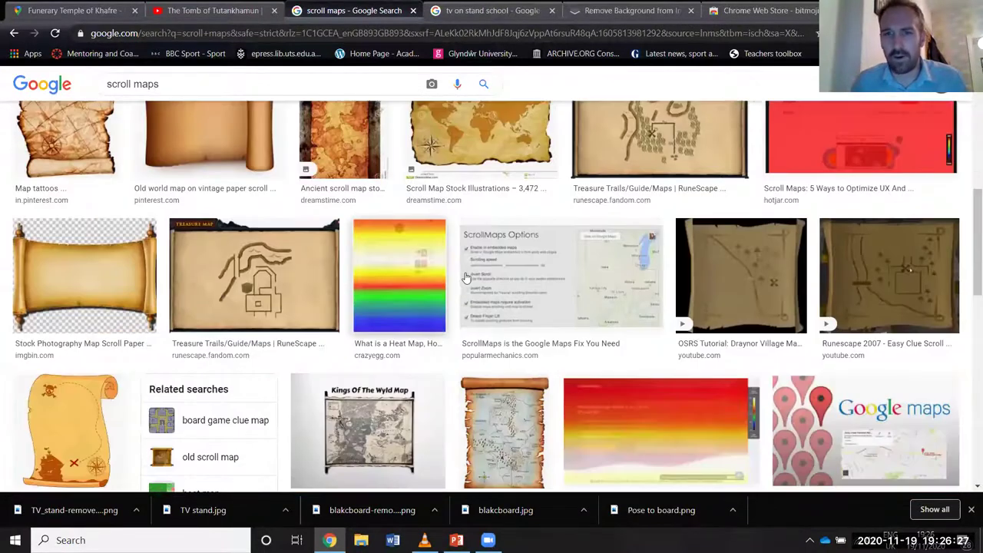
{"action": "scroll", "coordinate": [464, 276], "scroll_direction": "up", "scroll_amount": 10}
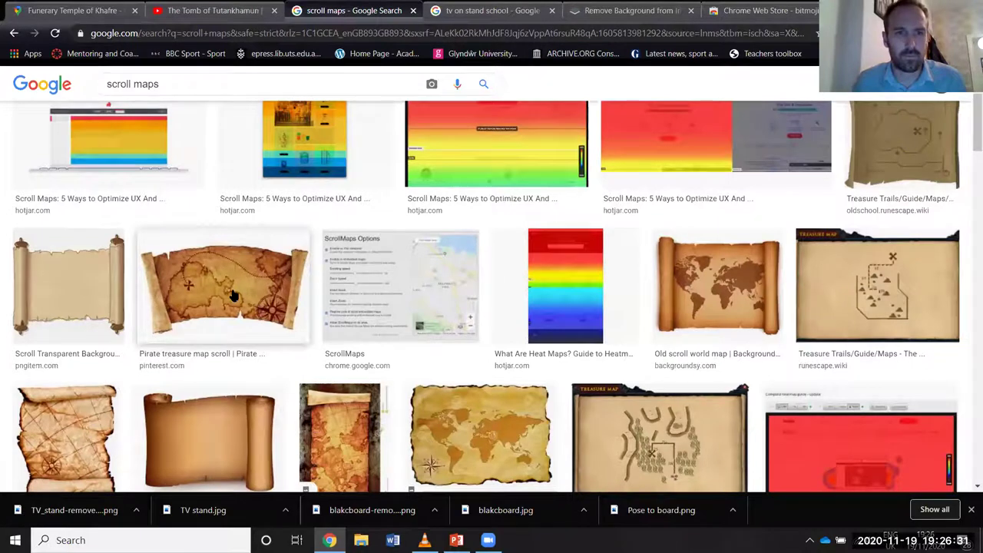
{"action": "left_click", "coordinate": [234, 296]}
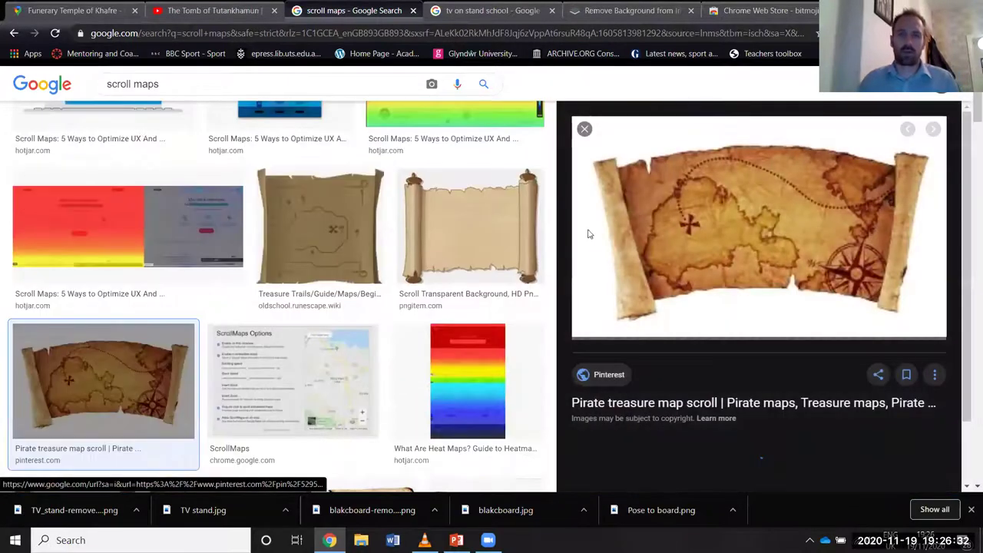
{"action": "right_click", "coordinate": [693, 220]}
{"action": "left_click", "coordinate": [766, 335]}
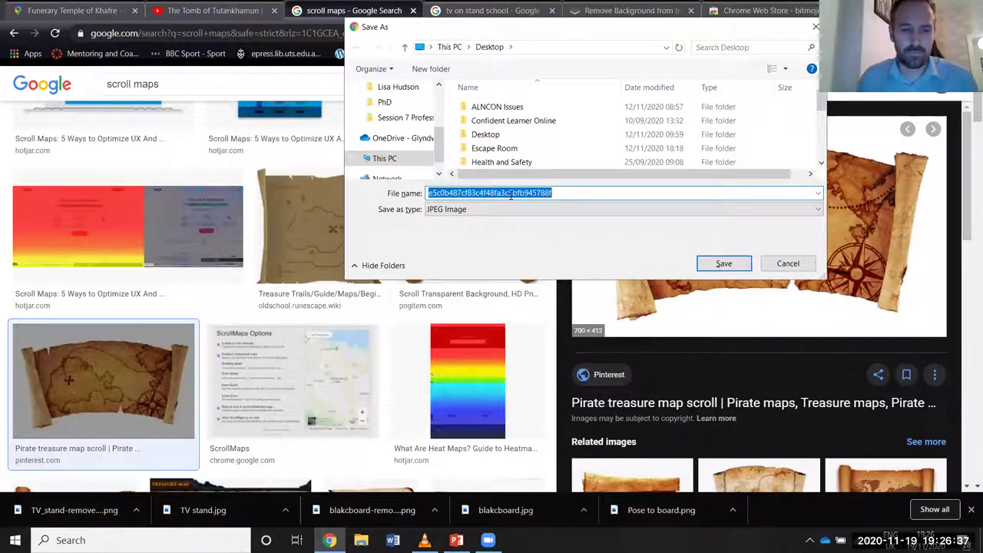
{"action": "type", "text": "scroll maps"}
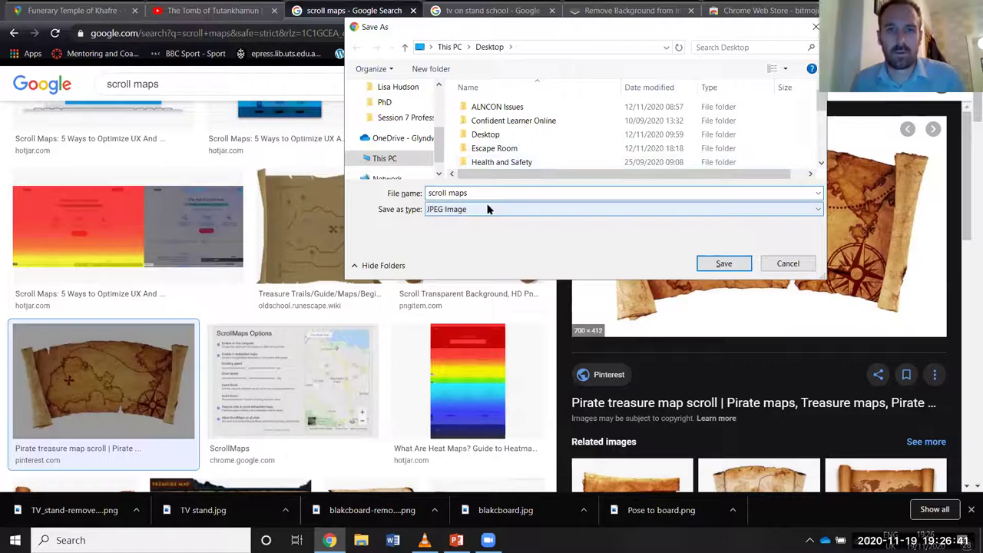
{"action": "left_click", "coordinate": [740, 266]}
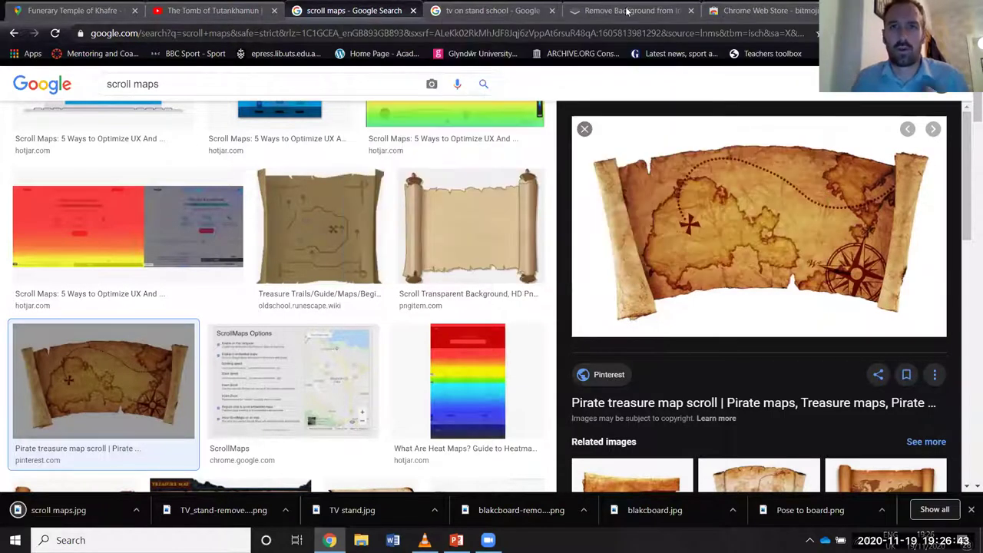
Step: Upload the "scroll maps" image from the Desktop to remove.bg and download the version with its background removed
{"action": "left_click", "coordinate": [626, 11]}
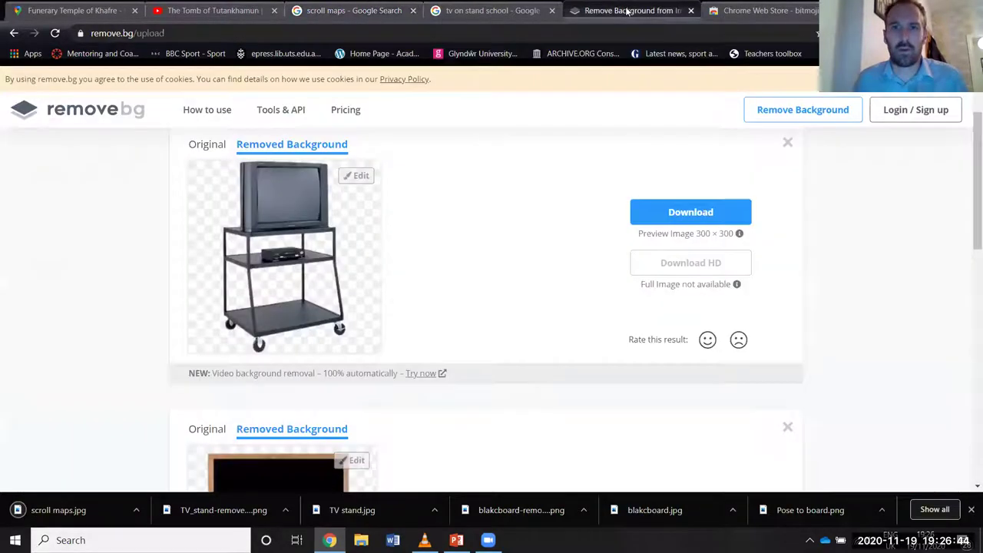
{"action": "left_click", "coordinate": [105, 109]}
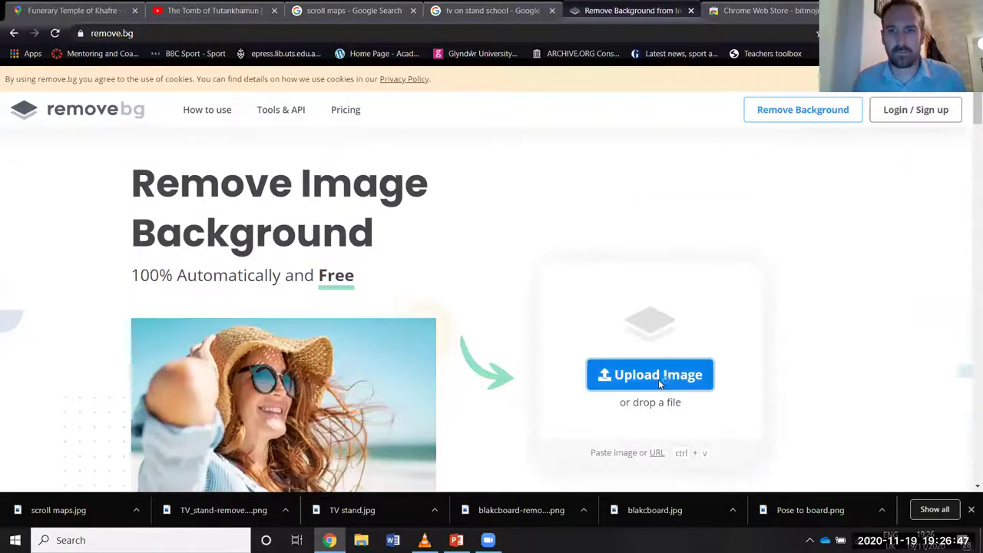
{"action": "left_click", "coordinate": [658, 379]}
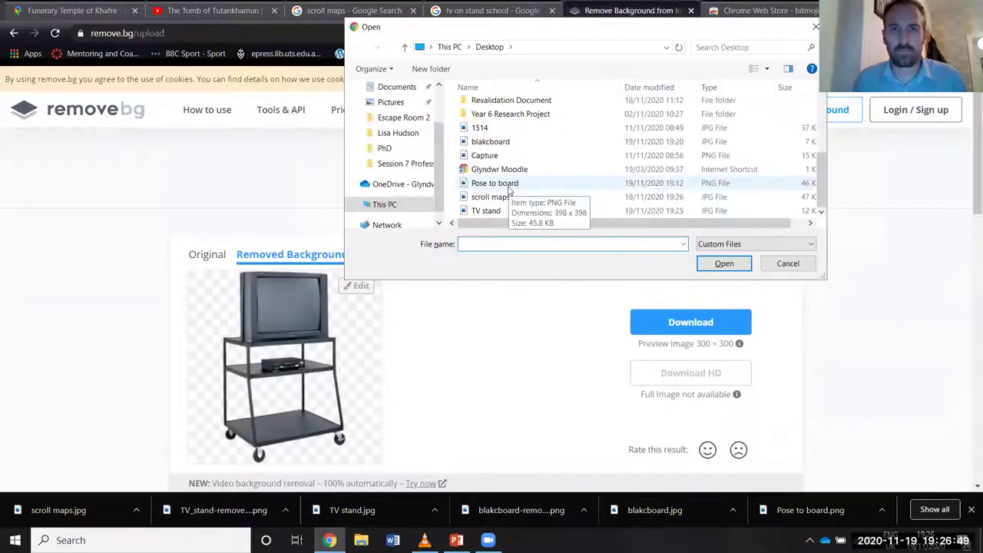
{"action": "double_click", "coordinate": [492, 197]}
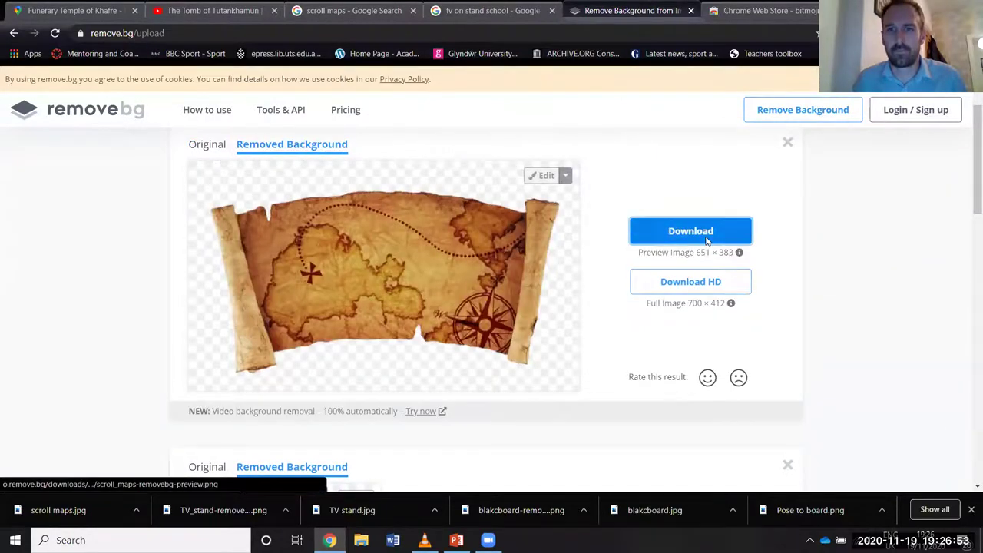
{"action": "left_click", "coordinate": [706, 240]}
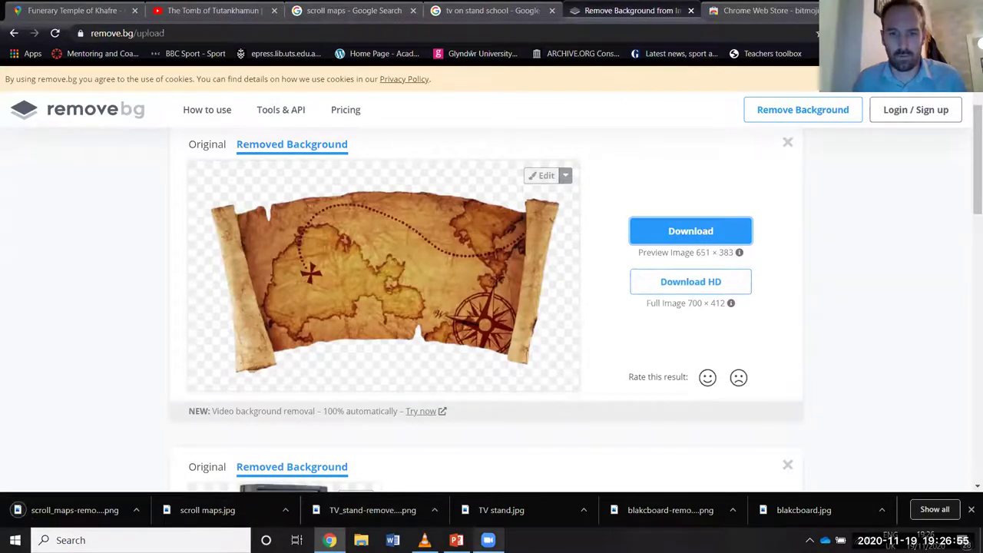
Step: Switch to PowerPoint and insert the background-free scroll map picture from the Downloads folder onto the pyramid slide
{"action": "key", "text": "alt+Tab"}
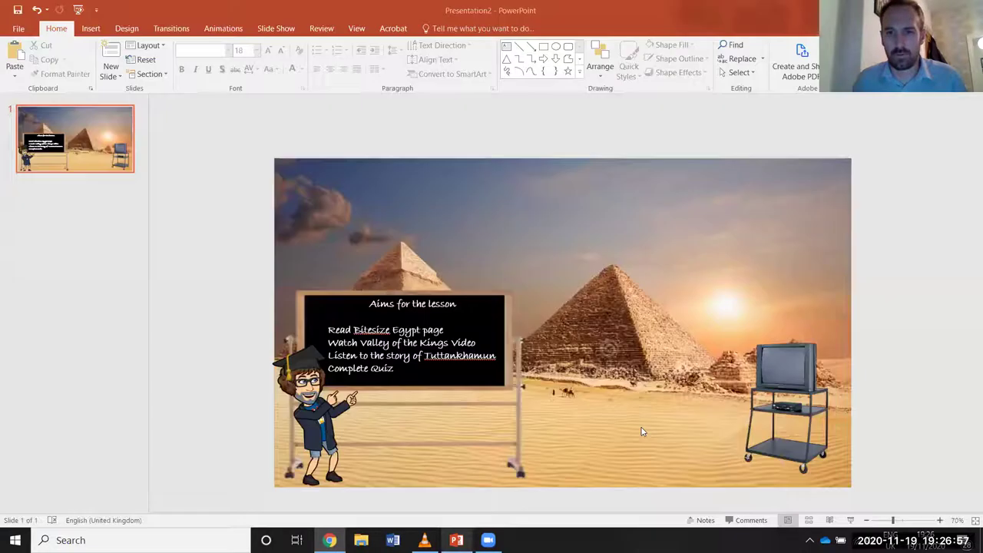
{"action": "right_click", "coordinate": [904, 310]}
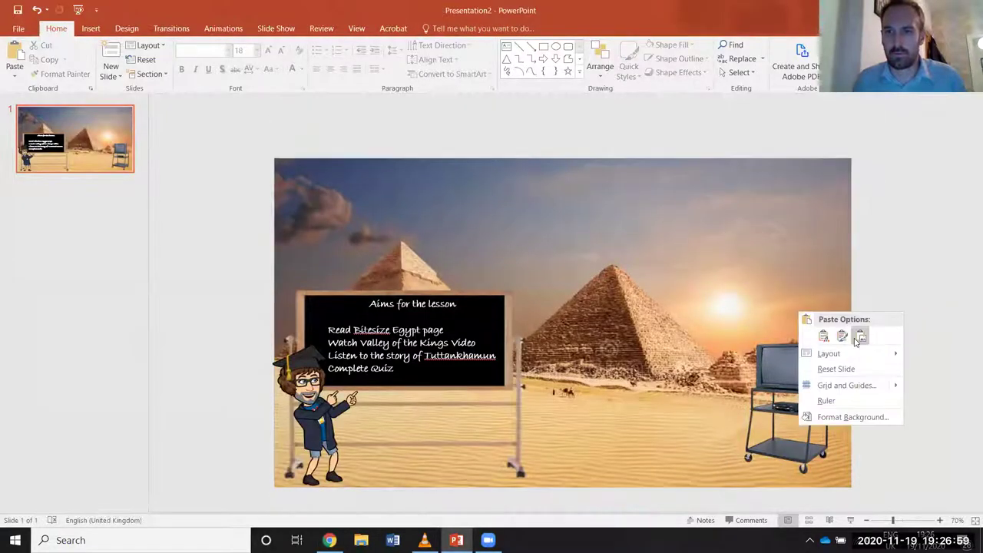
{"action": "left_click", "coordinate": [91, 28]}
{"action": "left_click", "coordinate": [76, 62]}
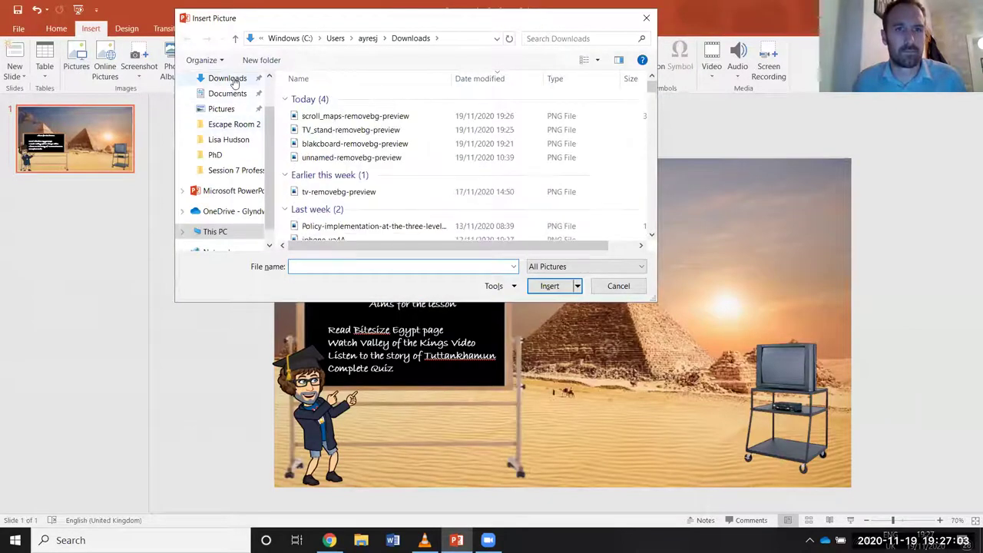
{"action": "left_click", "coordinate": [242, 78]}
{"action": "double_click", "coordinate": [345, 116]}
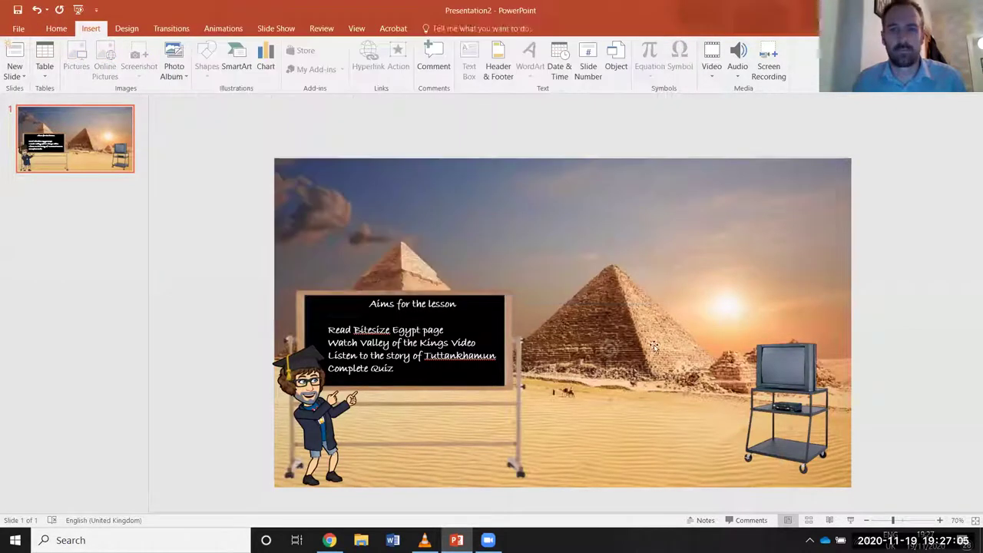
Step: Shrink the scroll map picture to about 5.5 cm wide, tilt it clockwise and place it on the sand beside the blackboard, leaving it deselected
{"action": "left_click_drag", "start_coordinate": [678, 409], "coordinate": [697, 443]}
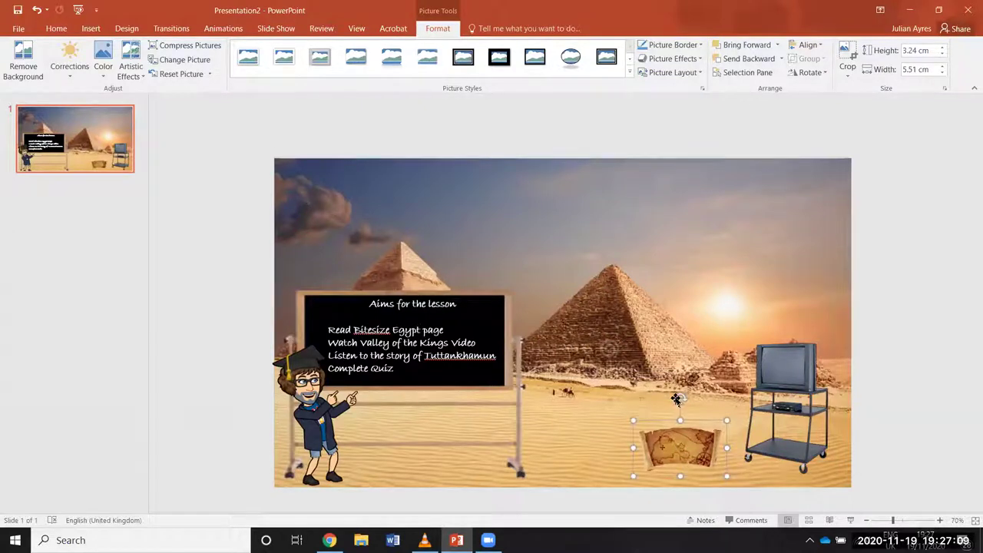
{"action": "scroll", "coordinate": [676, 399], "scroll_direction": "up", "scroll_amount": 2}
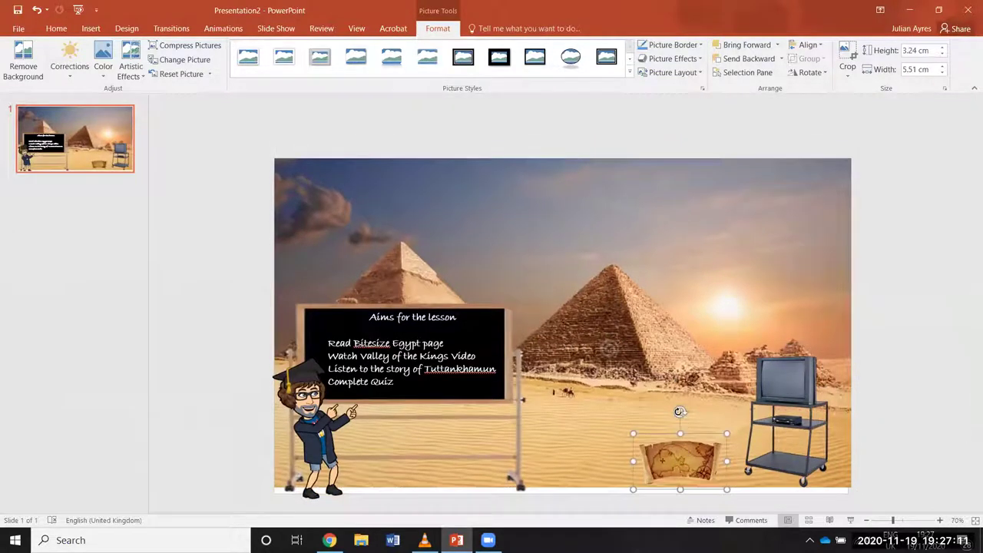
{"action": "left_click_drag", "start_coordinate": [680, 411], "coordinate": [567, 432]}
{"action": "left_click", "coordinate": [636, 434]}
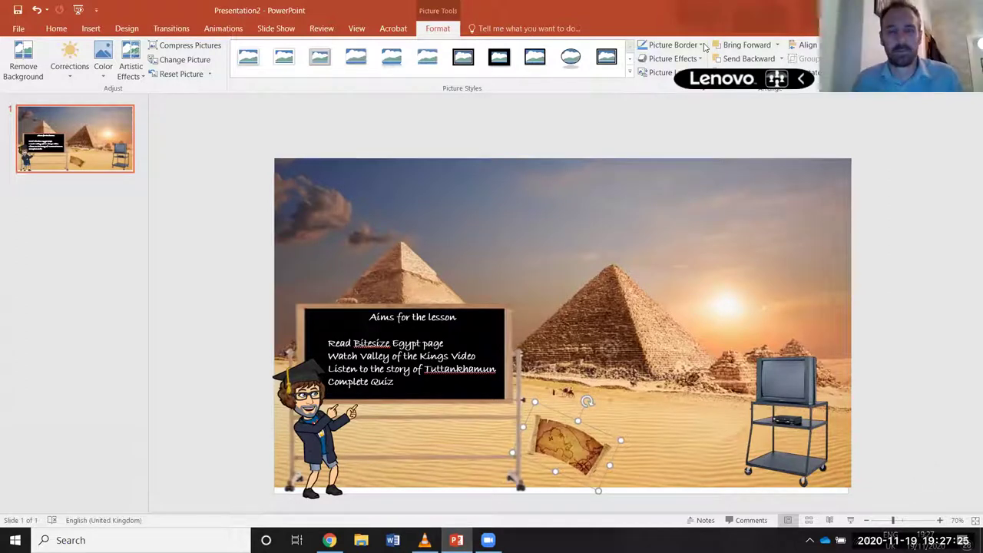
{"action": "left_click", "coordinate": [917, 372]}
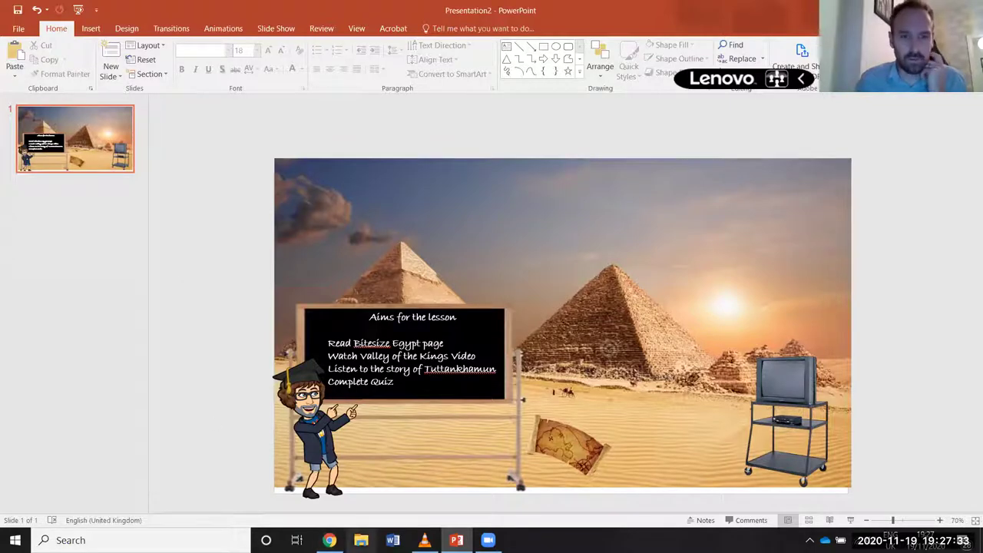
Step: Switch to Chrome, search Google Images for "quizzical mummy" and look through the pictures
{"action": "left_click", "coordinate": [329, 540]}
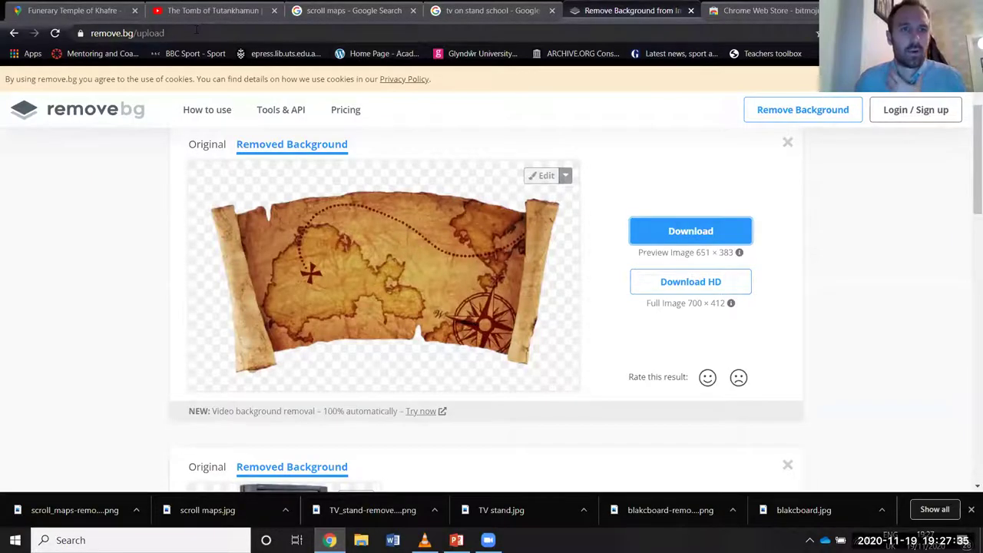
{"action": "left_click", "coordinate": [349, 11]}
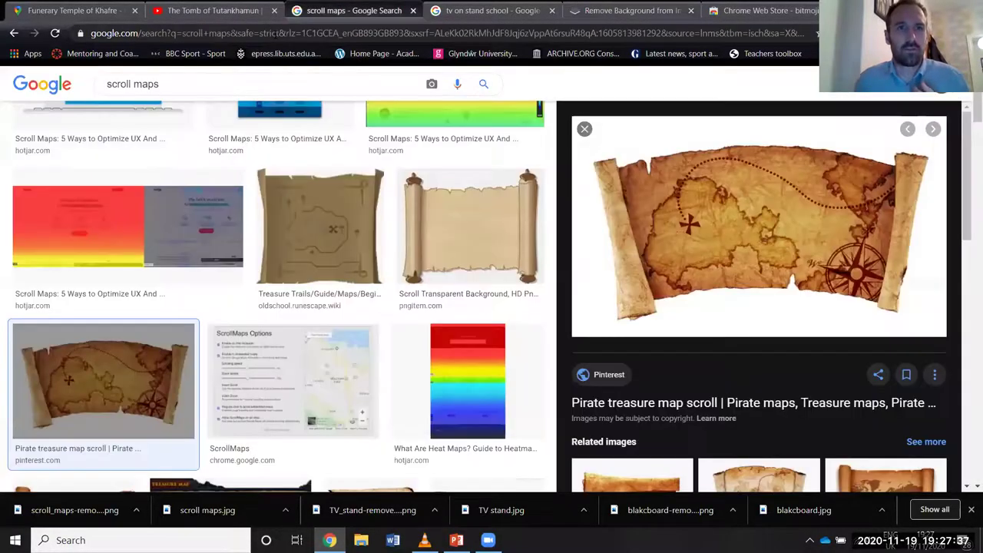
{"action": "left_click", "coordinate": [274, 33]}
{"action": "type", "text": "quizzi"}
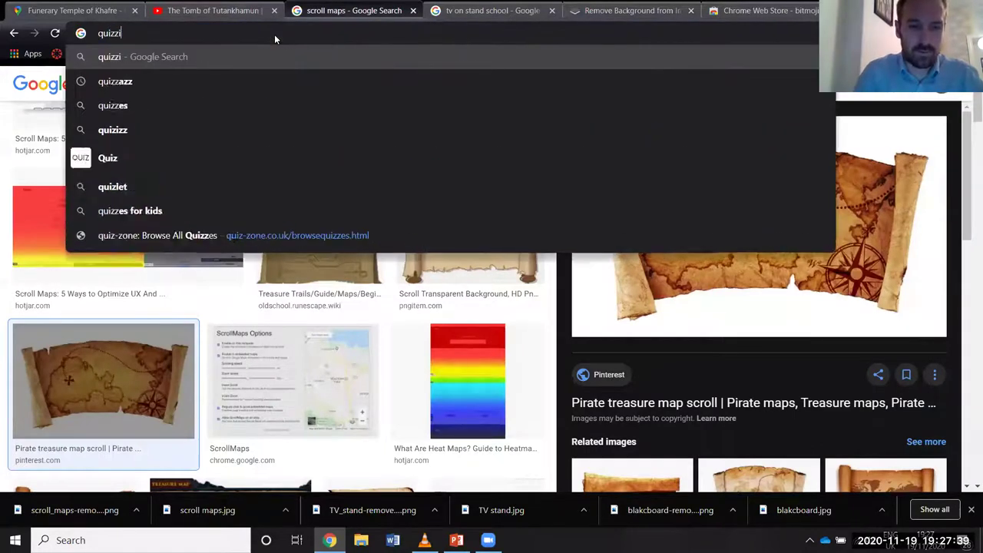
{"action": "type", "text": "cal mummy"}
{"action": "key", "text": "Return"}
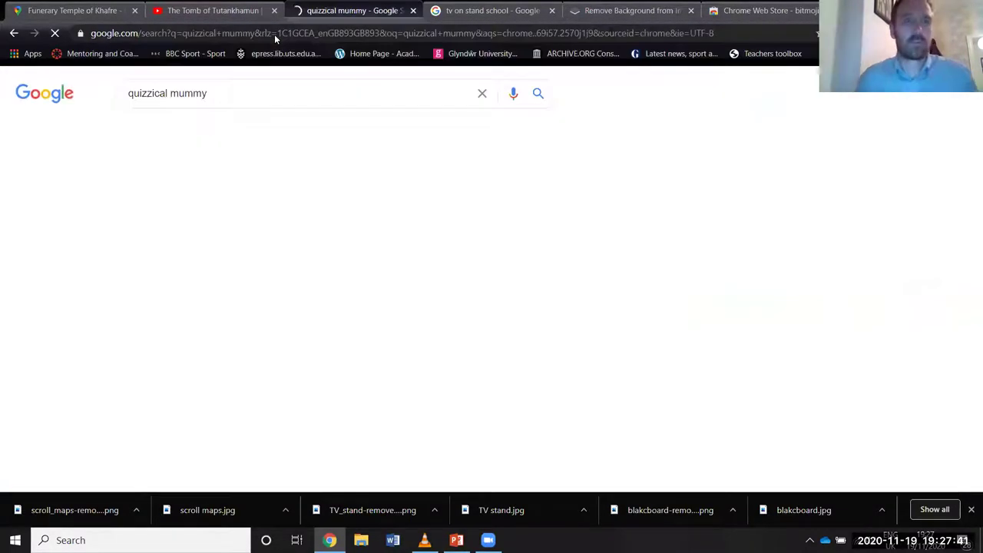
{"action": "left_click", "coordinate": [192, 134]}
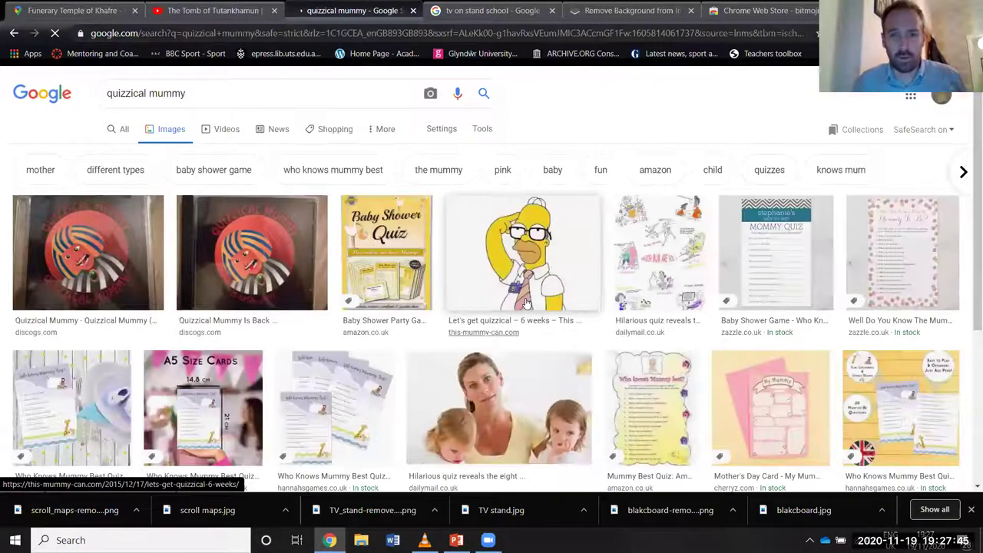
{"action": "scroll", "coordinate": [219, 101], "scroll_direction": "down", "scroll_amount": 3}
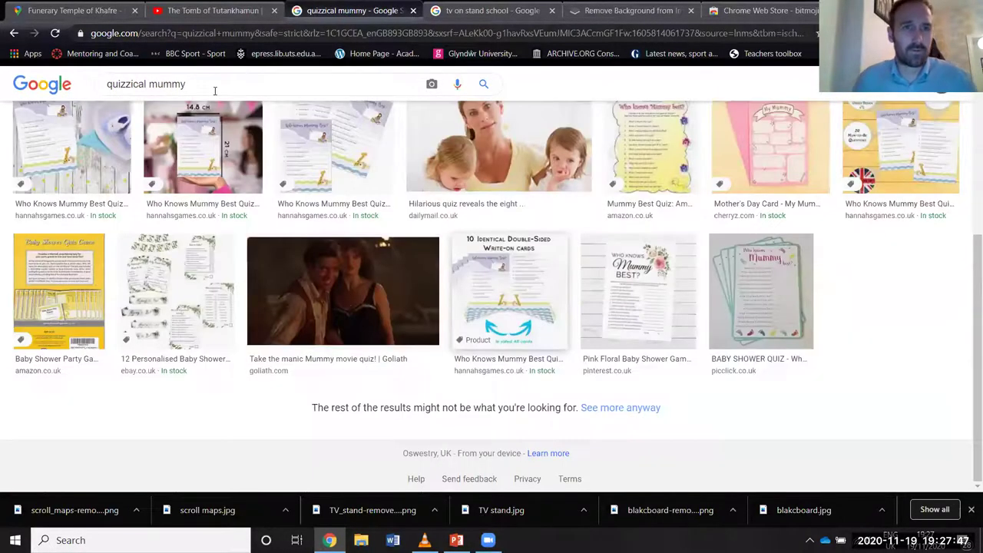
Step: Replace the image search with "confused mummy egypt" and look through the pictures for a suitable mummy
{"action": "left_click", "coordinate": [215, 91]}
{"action": "key", "text": "BackSpace"}
{"action": "key", "text": "BackSpace"}
{"action": "key", "text": "BackSpace"}
{"action": "key", "text": "BackSpace"}
{"action": "key", "text": "BackSpace"}
{"action": "key", "text": "BackSpace"}
{"action": "key", "text": "BackSpace"}
{"action": "key", "text": "BackSpace"}
{"action": "key", "text": "BackSpace"}
{"action": "key", "text": "BackSpace"}
{"action": "key", "text": "BackSpace"}
{"action": "key", "text": "BackSpace"}
{"action": "key", "text": "BackSpace"}
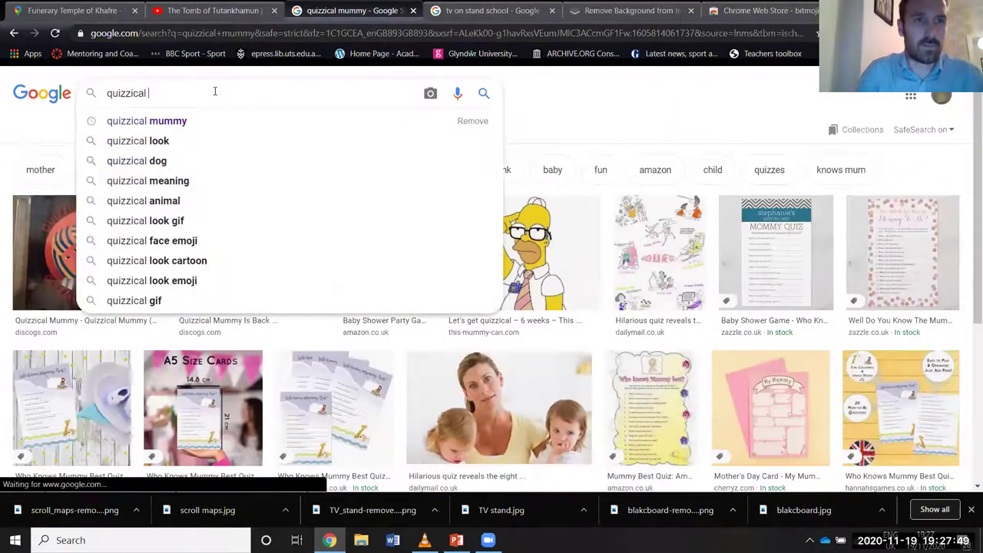
{"action": "key", "text": "BackSpace"}
{"action": "key", "text": "BackSpace"}
{"action": "type", "text": "confused mu"}
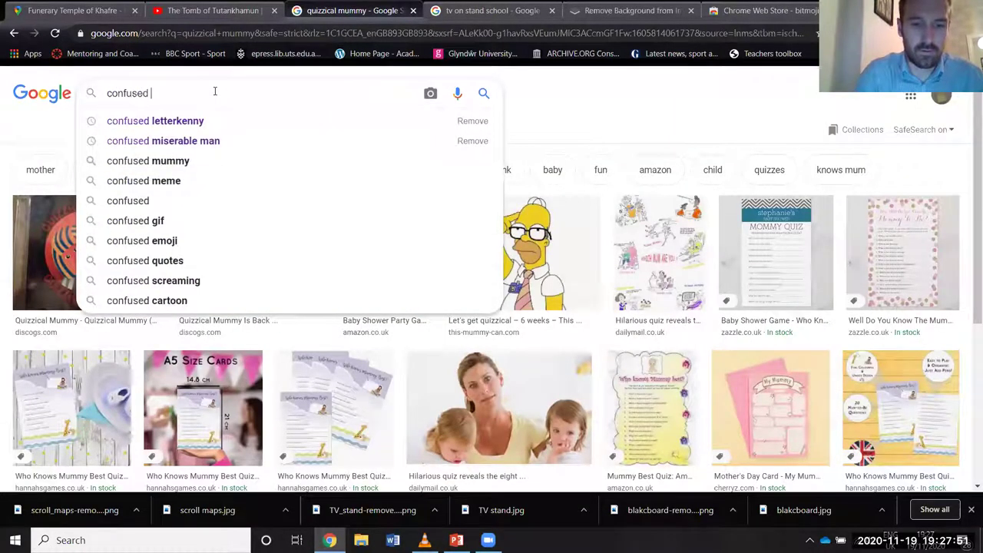
{"action": "type", "text": "mmy egypt"}
{"action": "key", "text": "Return"}
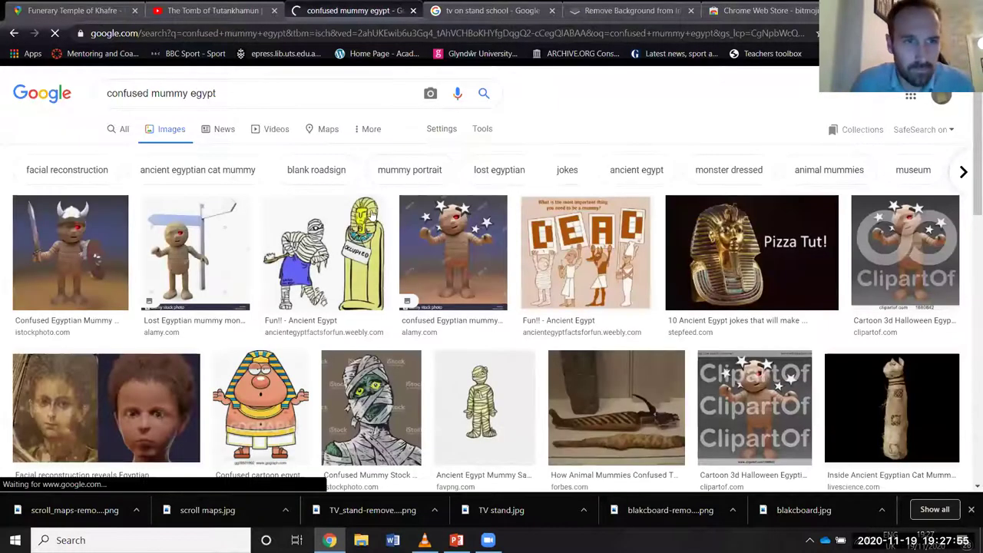
{"action": "scroll", "coordinate": [429, 300], "scroll_direction": "down", "scroll_amount": 2}
{"action": "scroll", "coordinate": [428, 298], "scroll_direction": "up", "scroll_amount": 2}
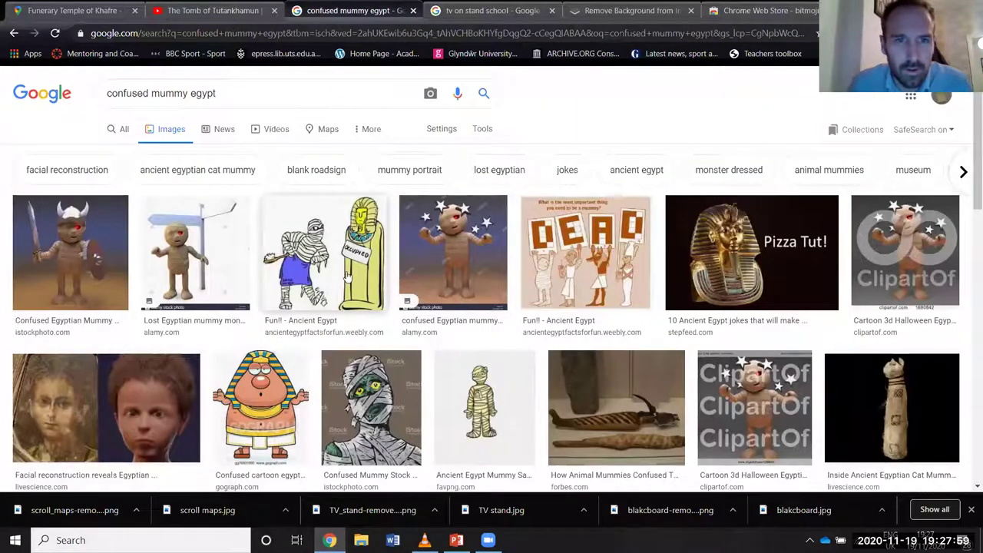
Step: Look further through the "confused mummy egypt" image results for a cartoon mummy that suits the slide
{"action": "scroll", "coordinate": [347, 280], "scroll_direction": "down", "scroll_amount": 2}
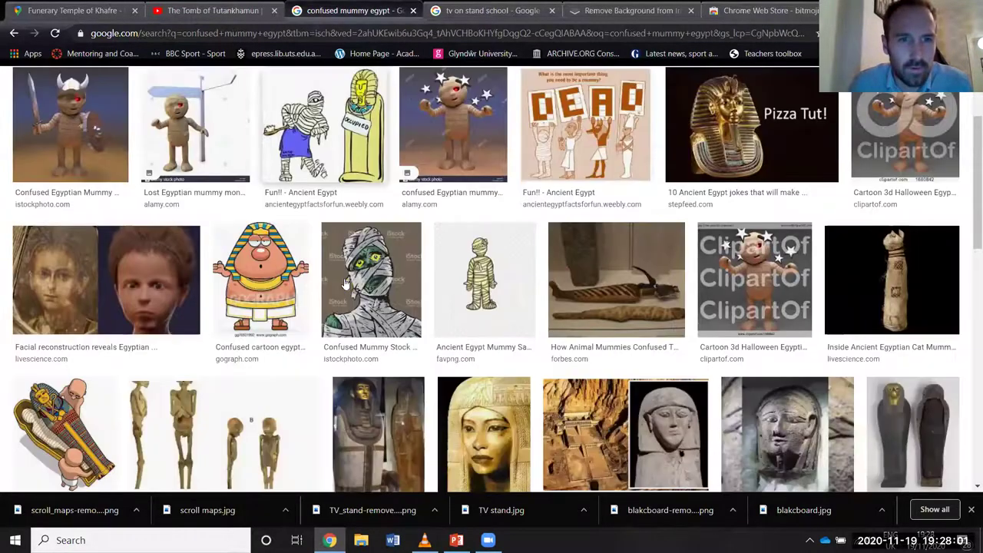
{"action": "scroll", "coordinate": [372, 262], "scroll_direction": "down", "scroll_amount": 3}
{"action": "scroll", "coordinate": [375, 272], "scroll_direction": "down", "scroll_amount": 1}
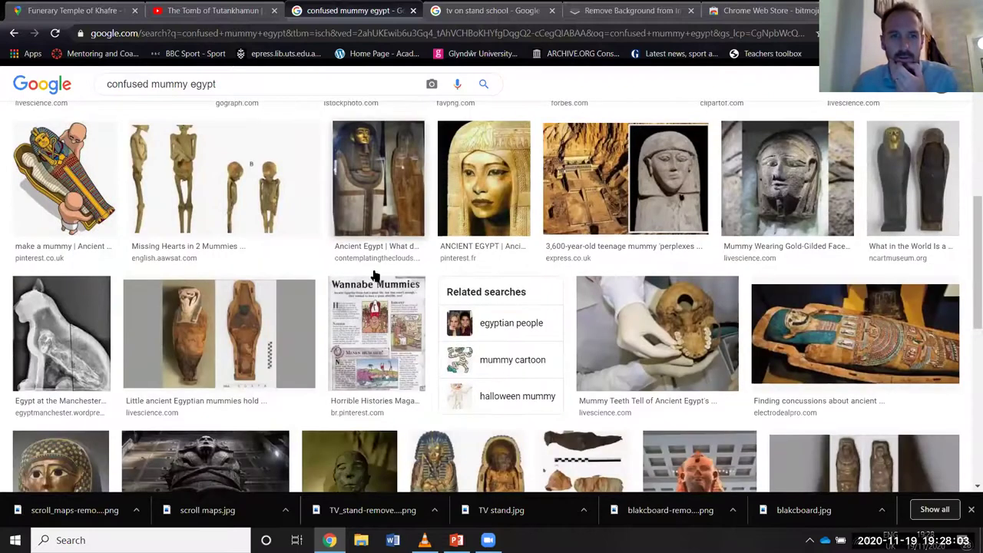
{"action": "scroll", "coordinate": [392, 264], "scroll_direction": "down", "scroll_amount": 5}
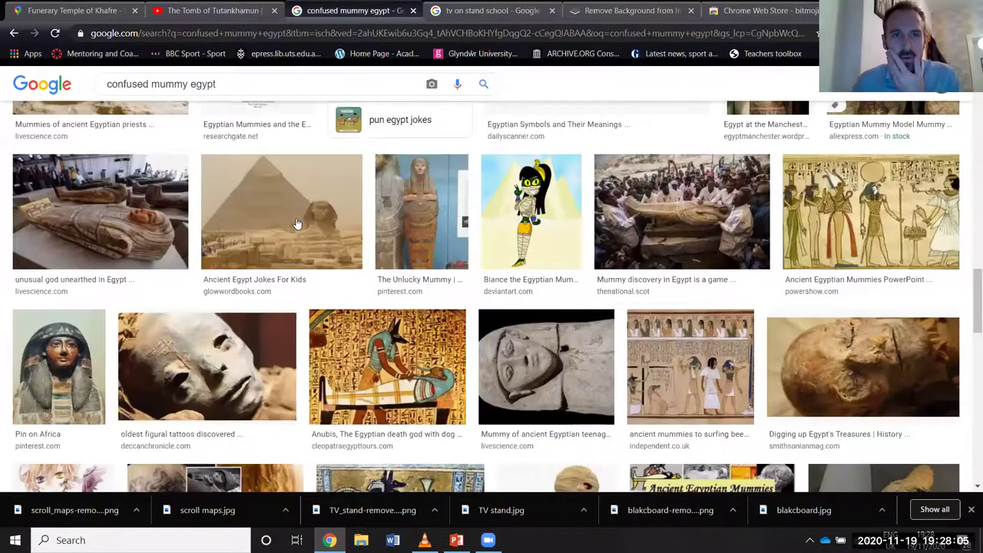
{"action": "scroll", "coordinate": [278, 170], "scroll_direction": "down", "scroll_amount": 2}
{"action": "scroll", "coordinate": [278, 170], "scroll_direction": "down", "scroll_amount": 5}
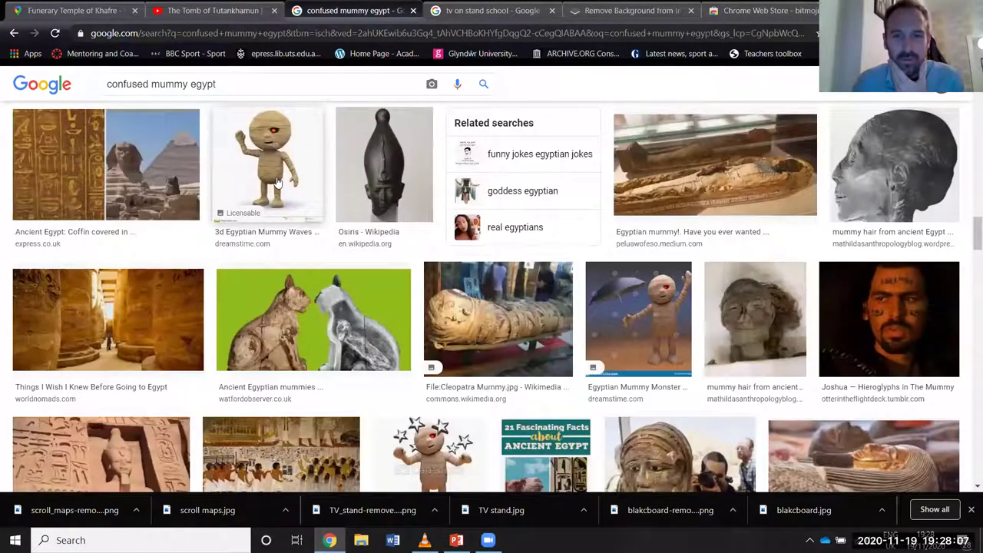
{"action": "scroll", "coordinate": [278, 182], "scroll_direction": "down", "scroll_amount": 1}
{"action": "scroll", "coordinate": [559, 347], "scroll_direction": "down", "scroll_amount": 1}
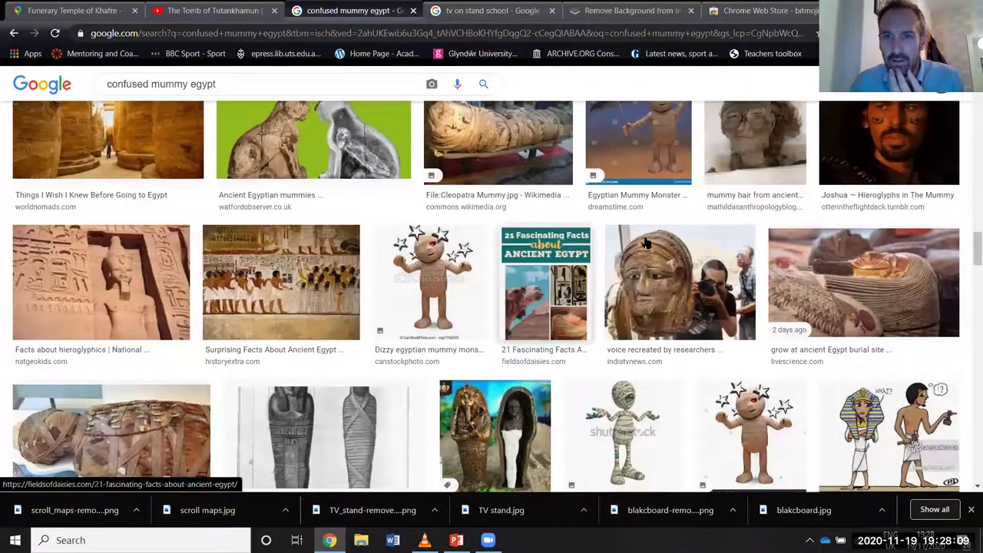
{"action": "scroll", "coordinate": [755, 251], "scroll_direction": "down", "scroll_amount": 3}
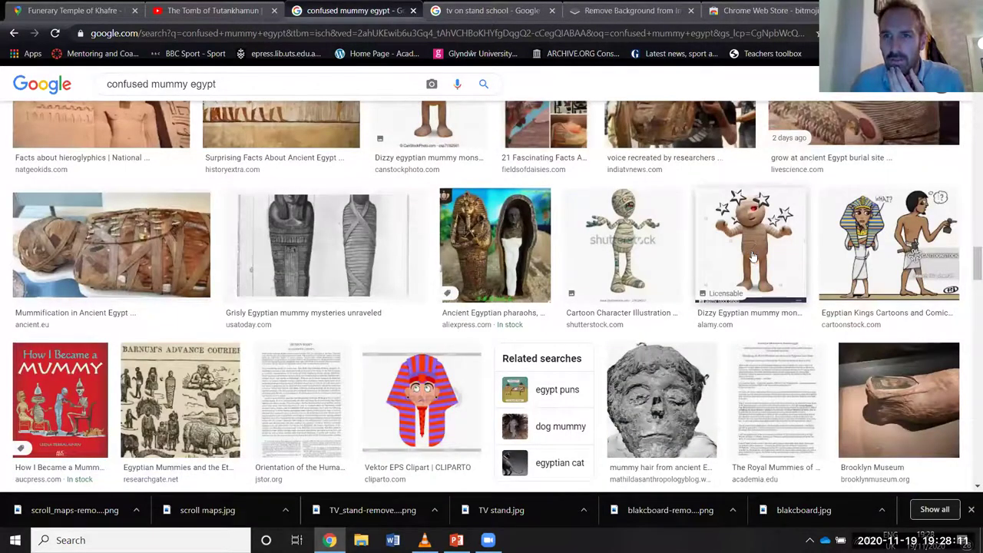
{"action": "scroll", "coordinate": [718, 259], "scroll_direction": "down", "scroll_amount": 2}
{"action": "scroll", "coordinate": [627, 268], "scroll_direction": "down", "scroll_amount": 4}
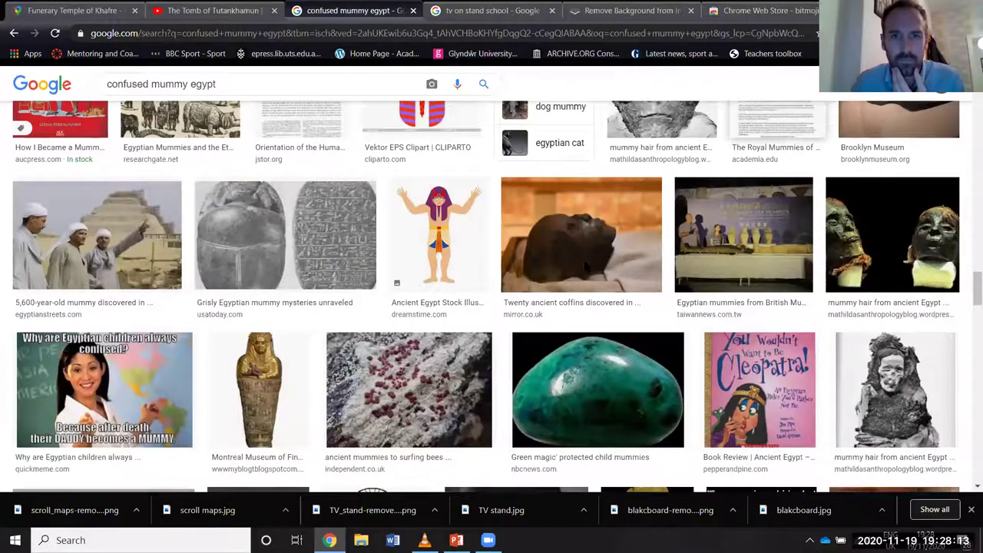
{"action": "scroll", "coordinate": [711, 305], "scroll_direction": "down", "scroll_amount": 5}
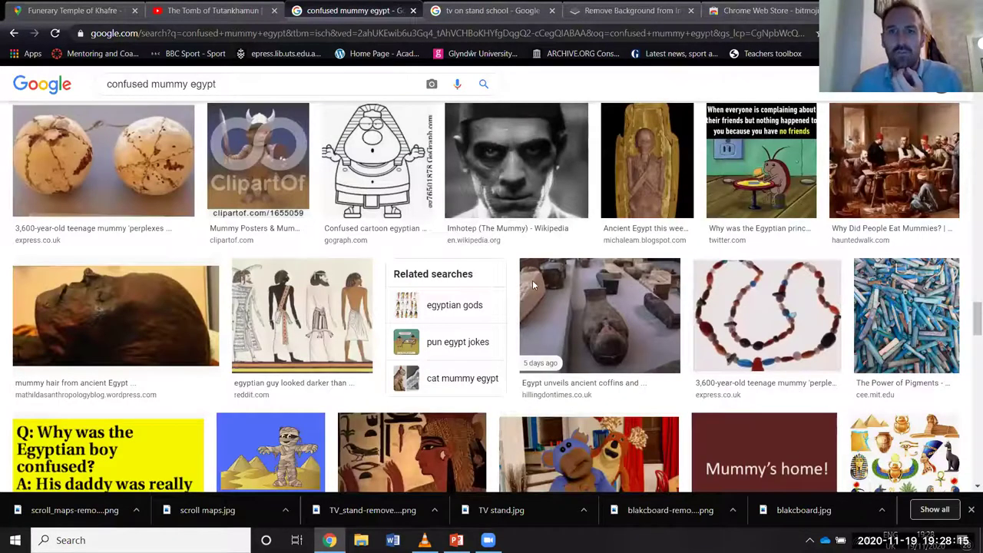
{"action": "scroll", "coordinate": [532, 284], "scroll_direction": "down", "scroll_amount": 10}
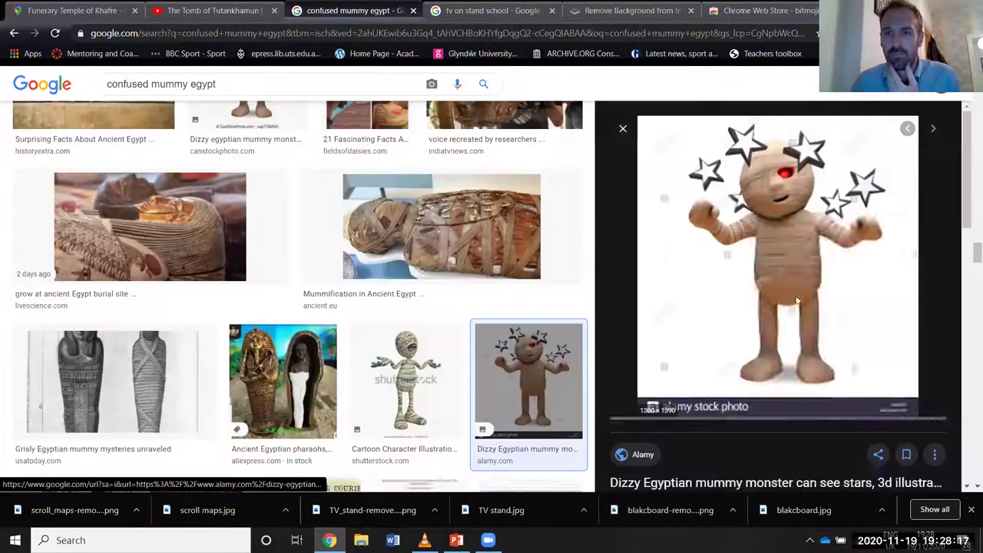
Step: Save the dizzy Egyptian mummy picture to the Desktop as a JPEG image, keeping its suggested file name
{"action": "right_click", "coordinate": [637, 209]}
{"action": "left_click", "coordinate": [796, 336]}
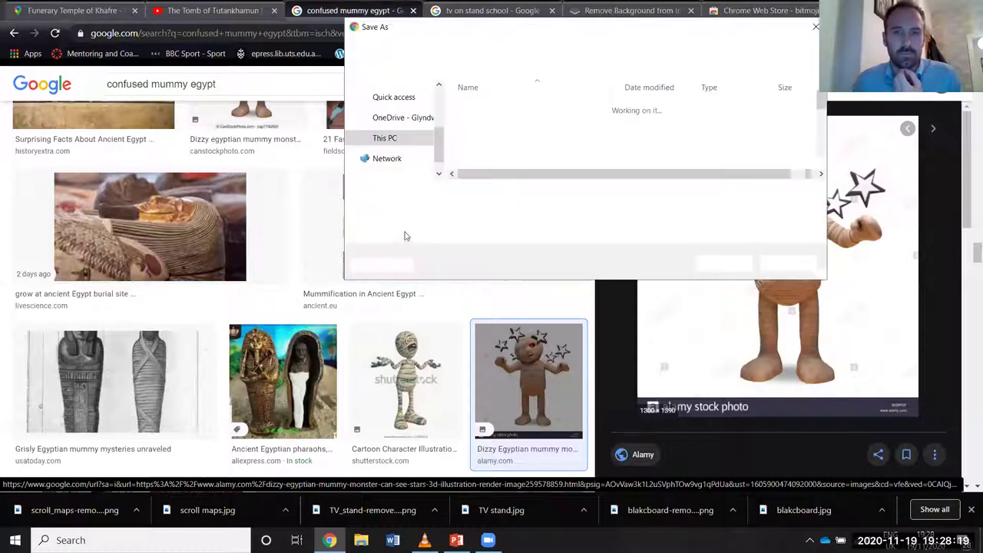
{"action": "left_click", "coordinate": [722, 266]}
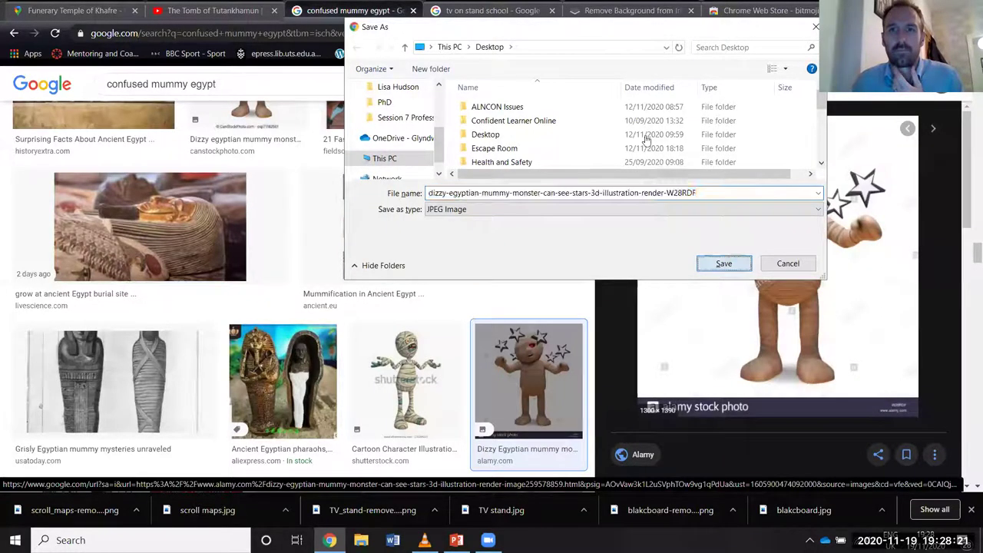
Step: Switch to the remove.bg page, upload the dizzy Egyptian mummy picture and download its background-free version
{"action": "key", "text": "ctrl+Tab"}
{"action": "key", "text": "ctrl+Tab"}
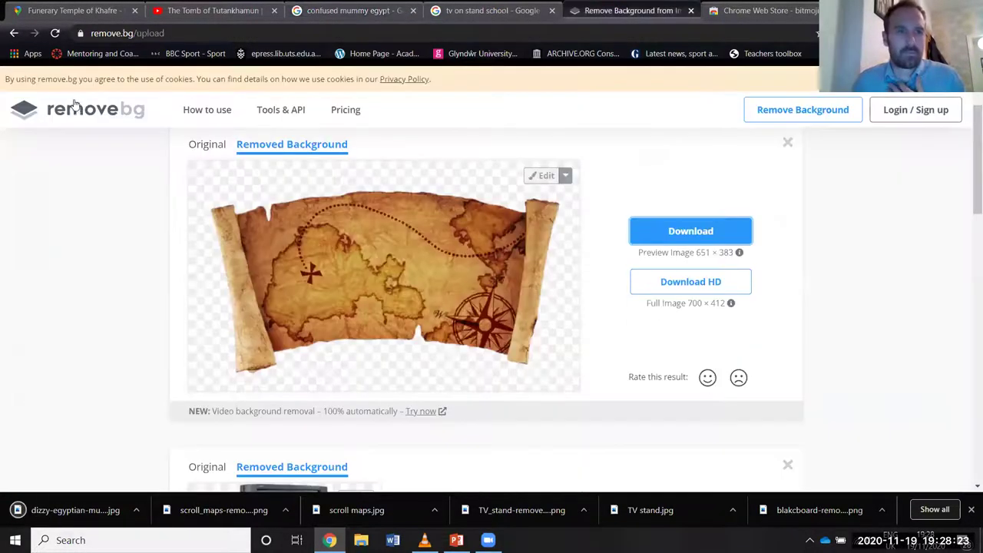
{"action": "left_click", "coordinate": [77, 109]}
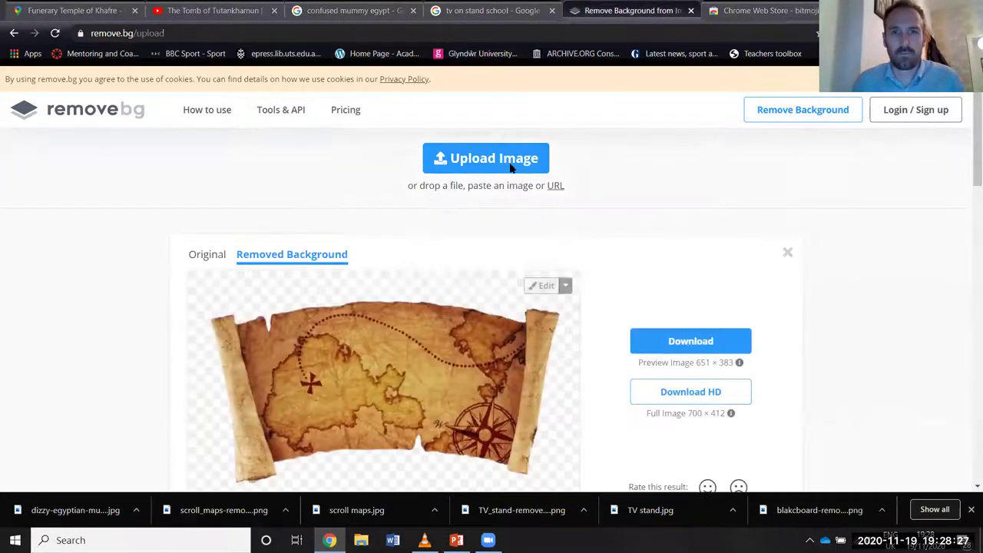
{"action": "left_click", "coordinate": [511, 168]}
{"action": "double_click", "coordinate": [494, 154]}
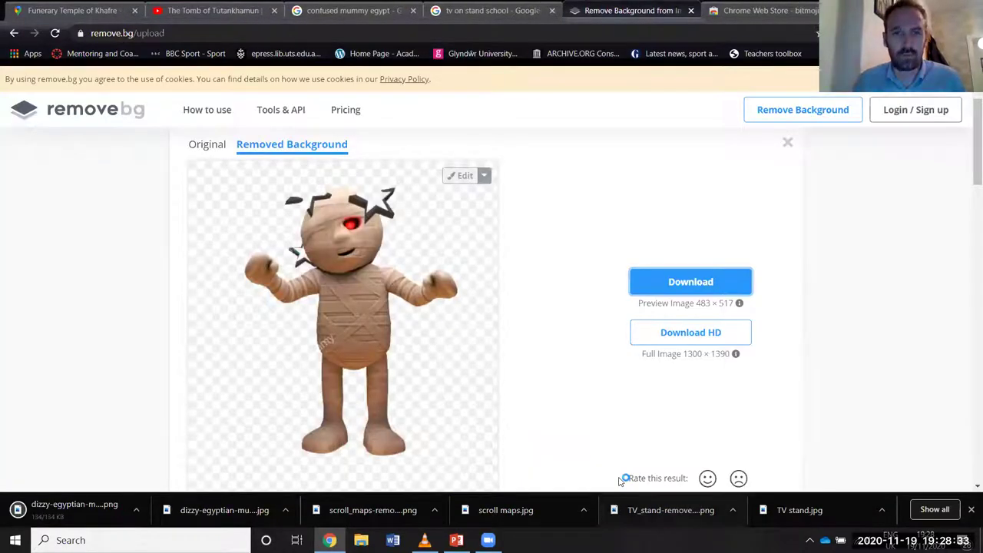
Step: Switch to PowerPoint and insert the background-free dizzy mummy picture from the Downloads folder onto the pyramid slide
{"action": "key", "text": "alt+Tab"}
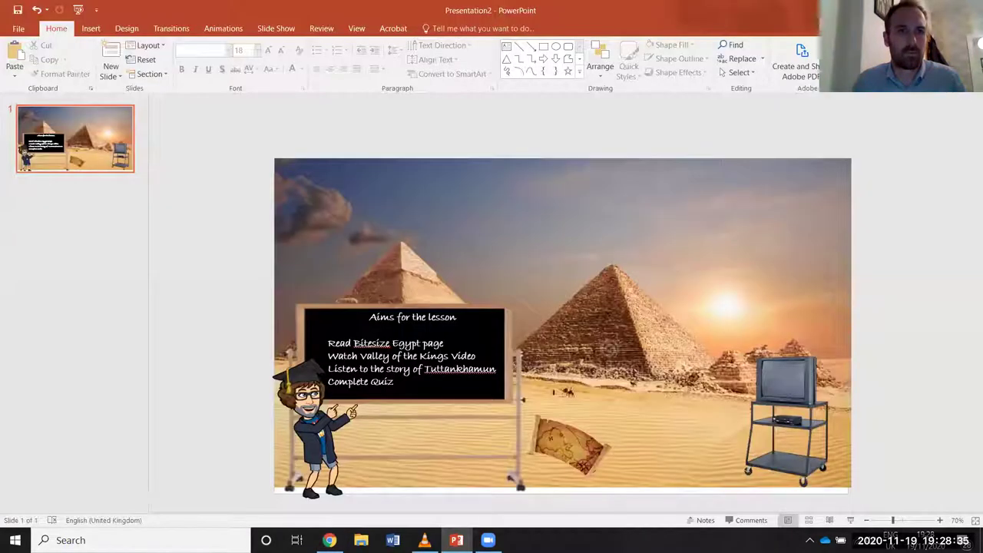
{"action": "key", "text": "F5"}
{"action": "key", "text": "Escape"}
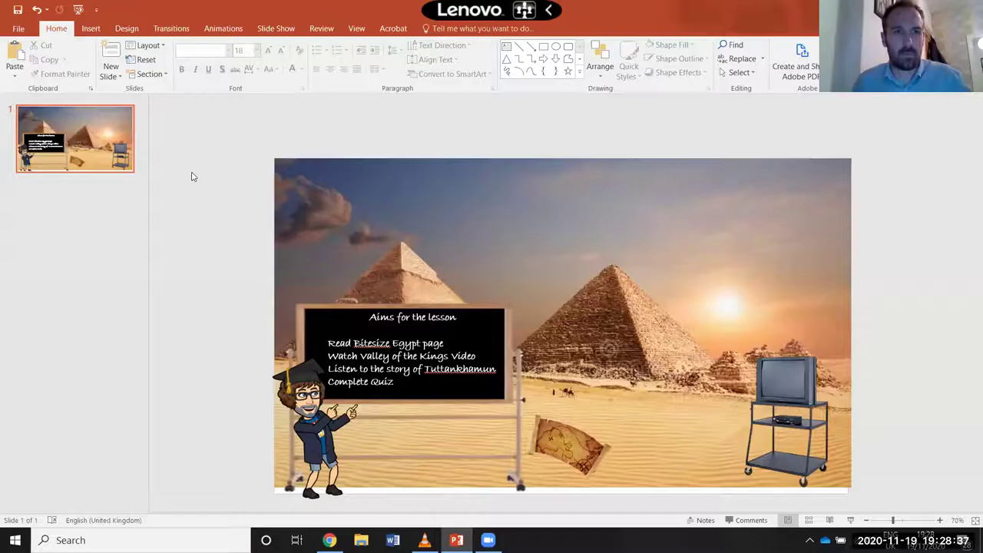
{"action": "left_click", "coordinate": [89, 30]}
{"action": "left_click", "coordinate": [76, 61]}
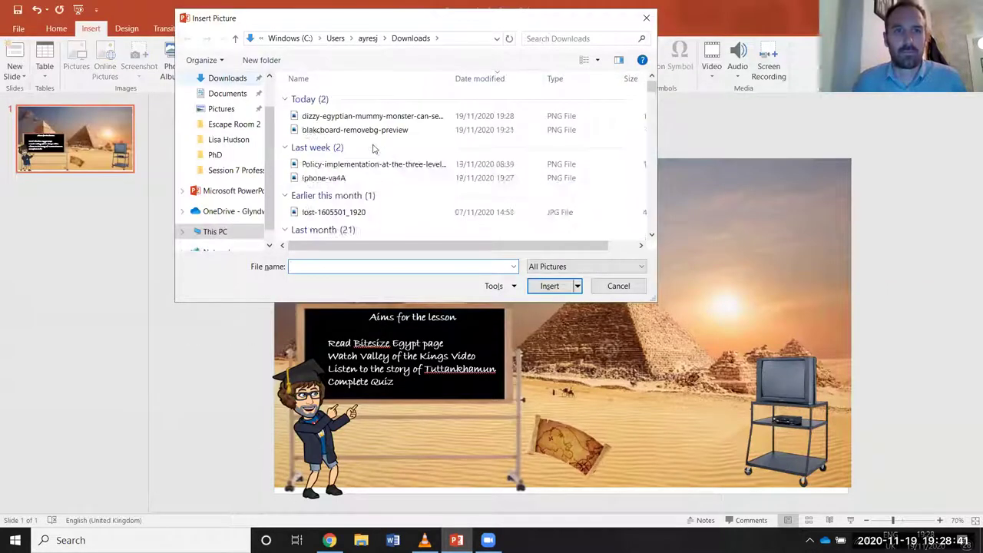
{"action": "double_click", "coordinate": [368, 115]}
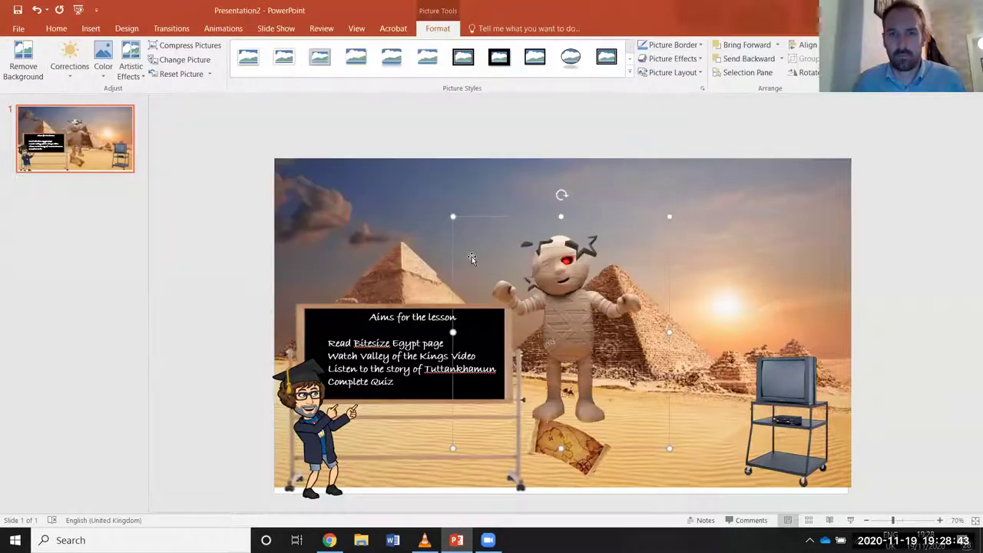
Step: Shrink the mummy picture, place it on the sand between the blackboard and the scroll map, and send it backward
{"action": "left_click_drag", "start_coordinate": [507, 246], "coordinate": [510, 254]}
{"action": "left_click_drag", "start_coordinate": [610, 328], "coordinate": [538, 415]}
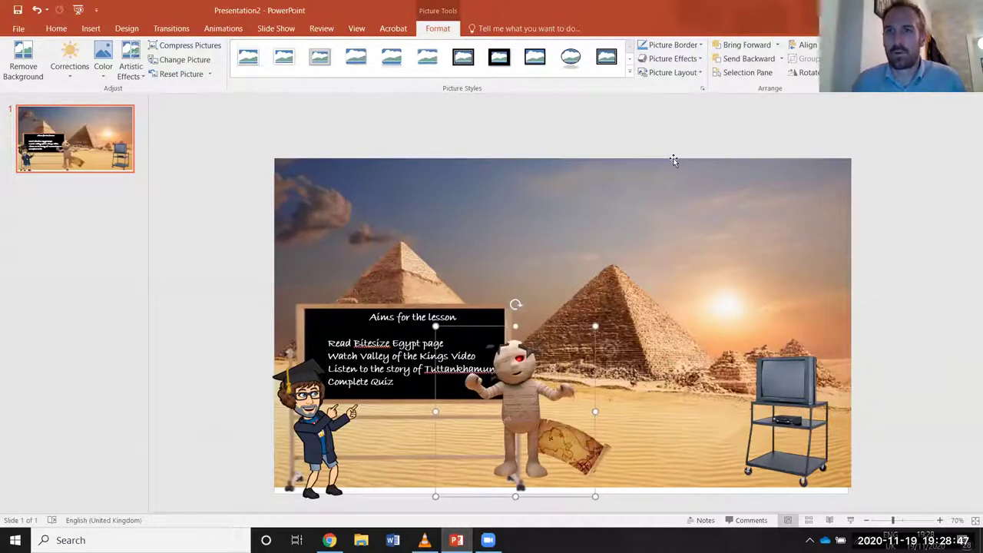
{"action": "left_click", "coordinate": [746, 61]}
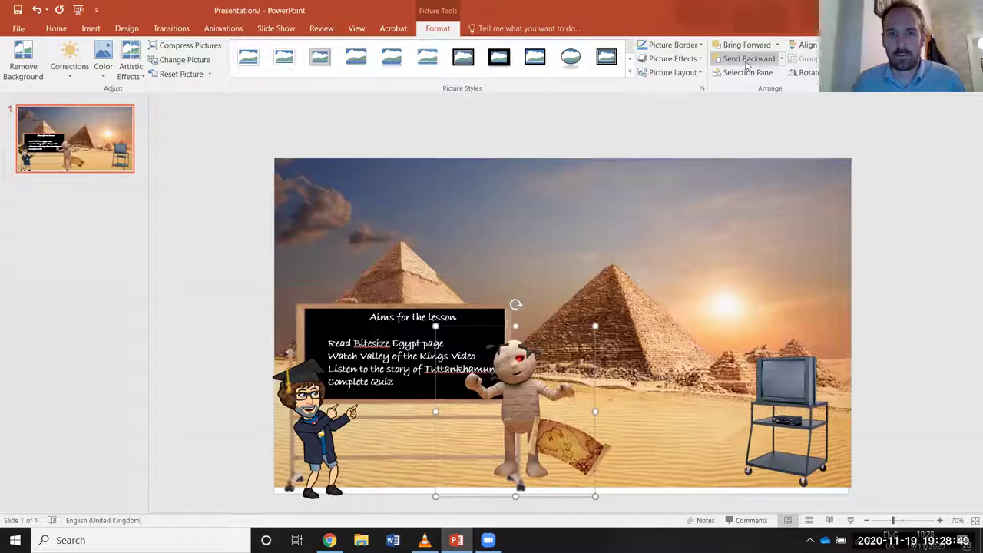
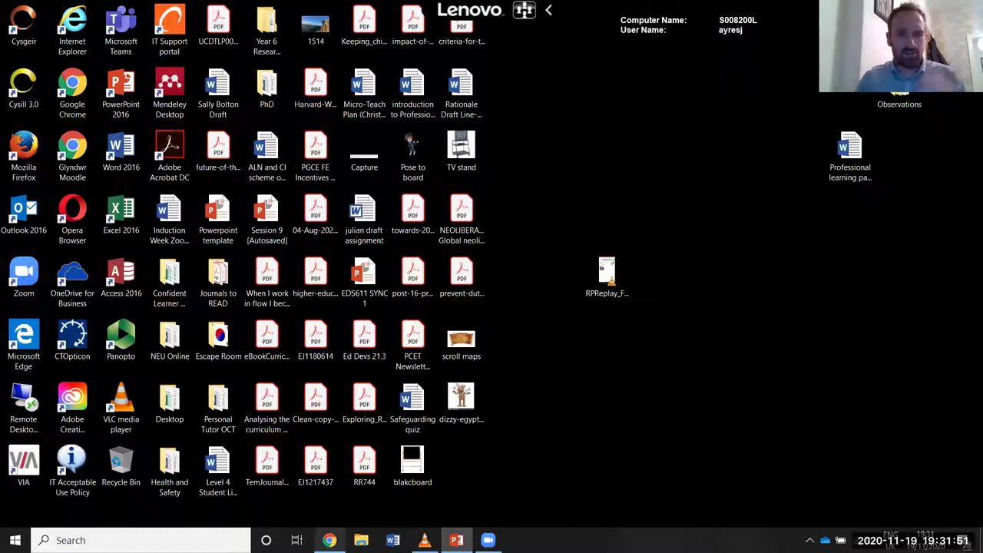
Step: Switch to Chrome and copy the web address of the YouTube video "The Tomb of Tutankhamun | Lost Treasures of Egypt"
{"action": "left_click", "coordinate": [329, 540]}
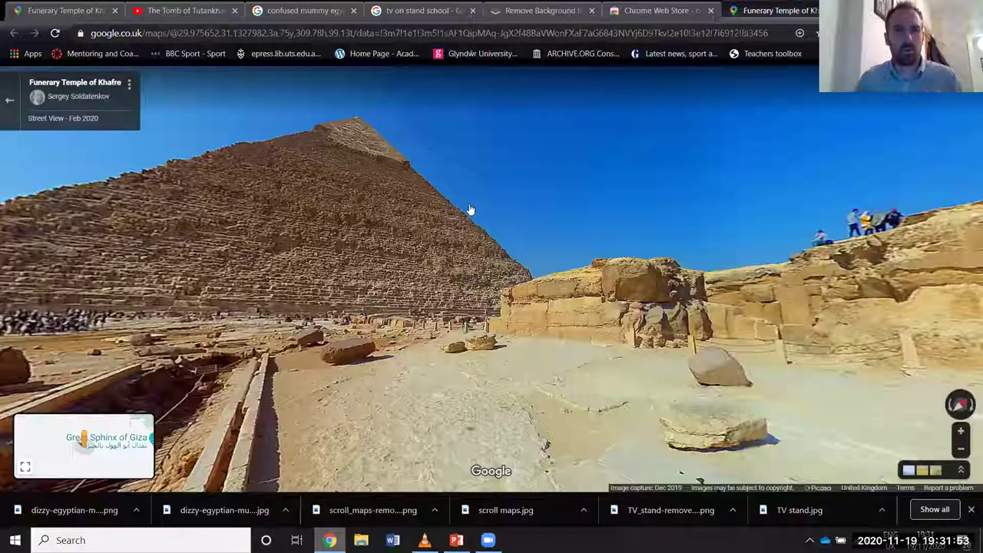
{"action": "left_click", "coordinate": [170, 11]}
{"action": "left_click", "coordinate": [225, 33]}
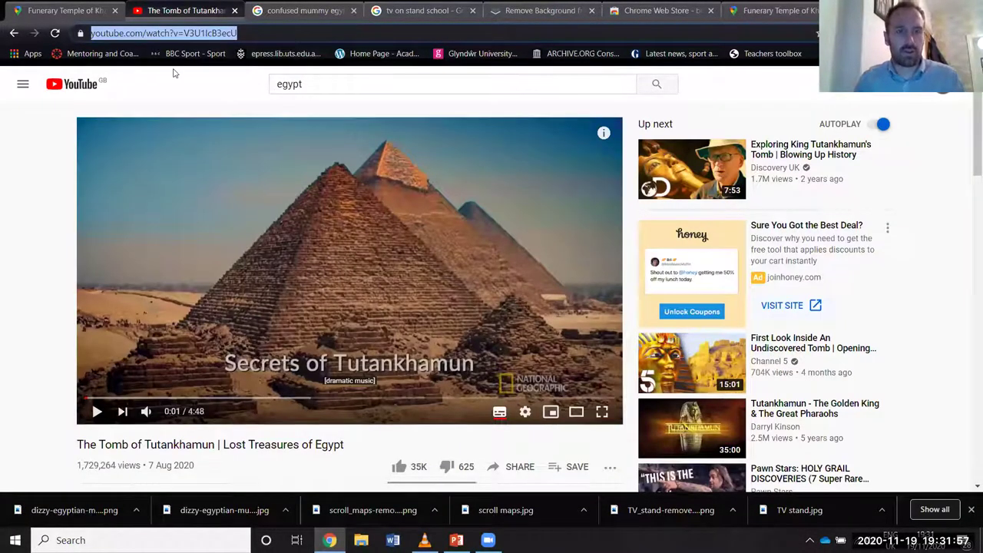
Step: Open Edpuzzle in place of the "confused mummy egypt" image search and close the downloads bar
{"action": "left_click", "coordinate": [298, 10]}
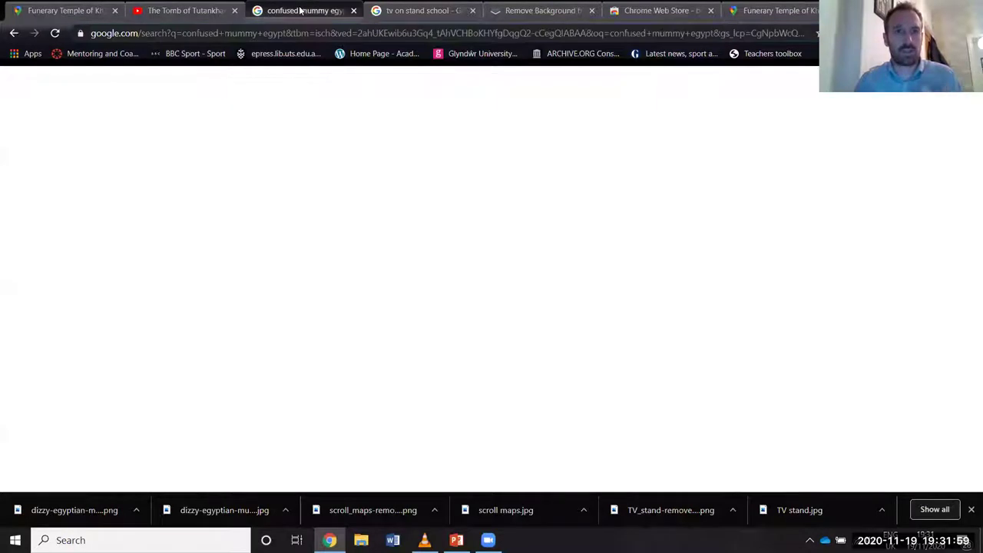
{"action": "left_click", "coordinate": [297, 33]}
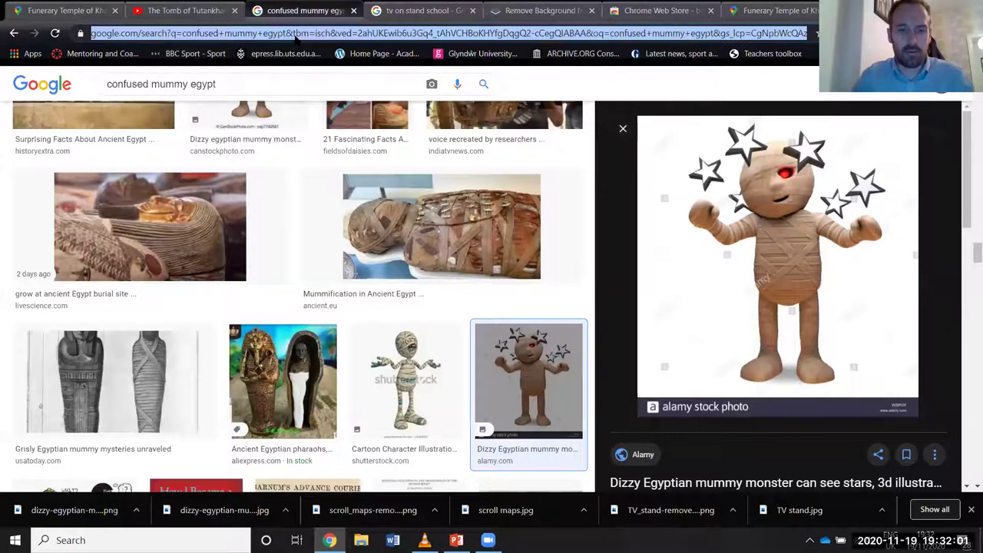
{"action": "type", "text": "edpuzzle"}
{"action": "key", "text": "Return"}
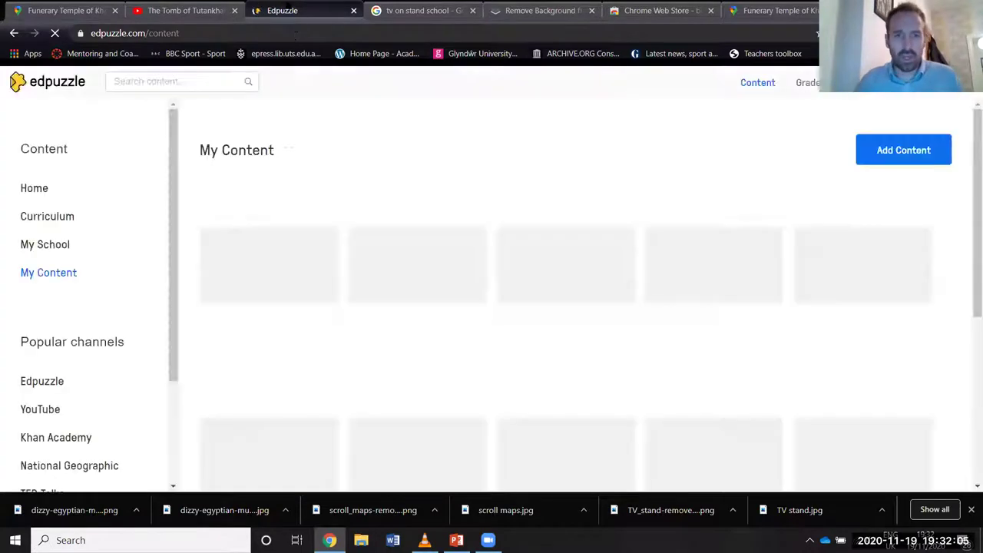
{"action": "left_click", "coordinate": [971, 509]}
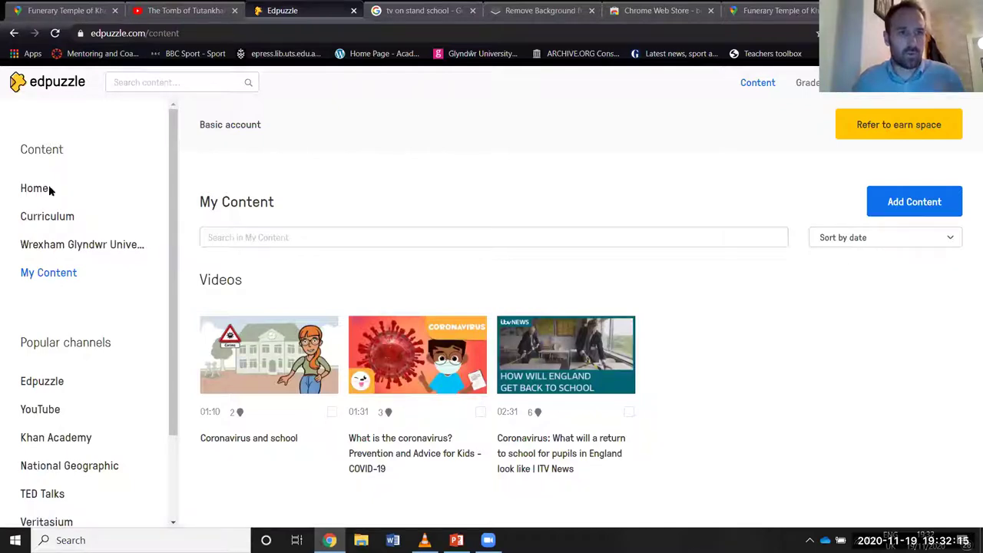
{"action": "left_click", "coordinate": [48, 217]}
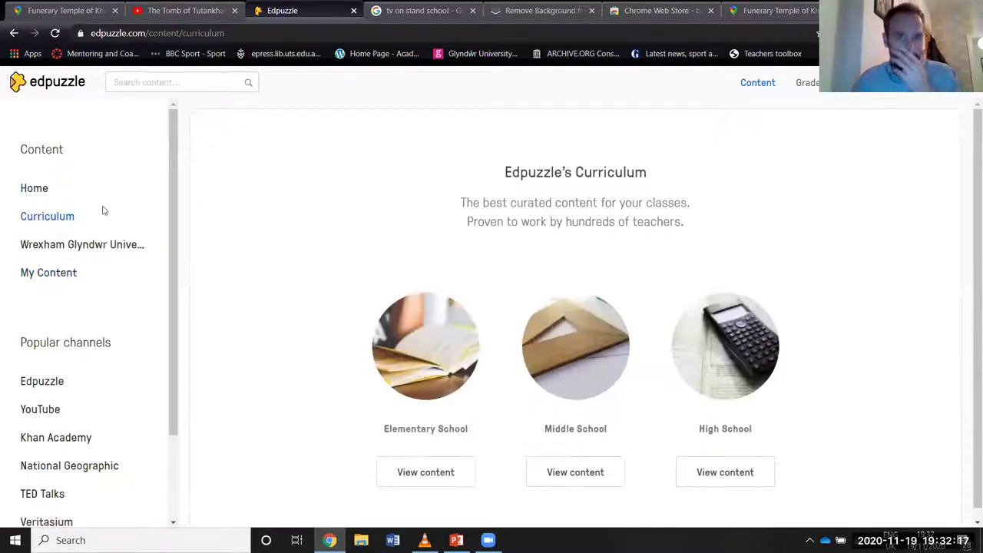
{"action": "left_click", "coordinate": [45, 273]}
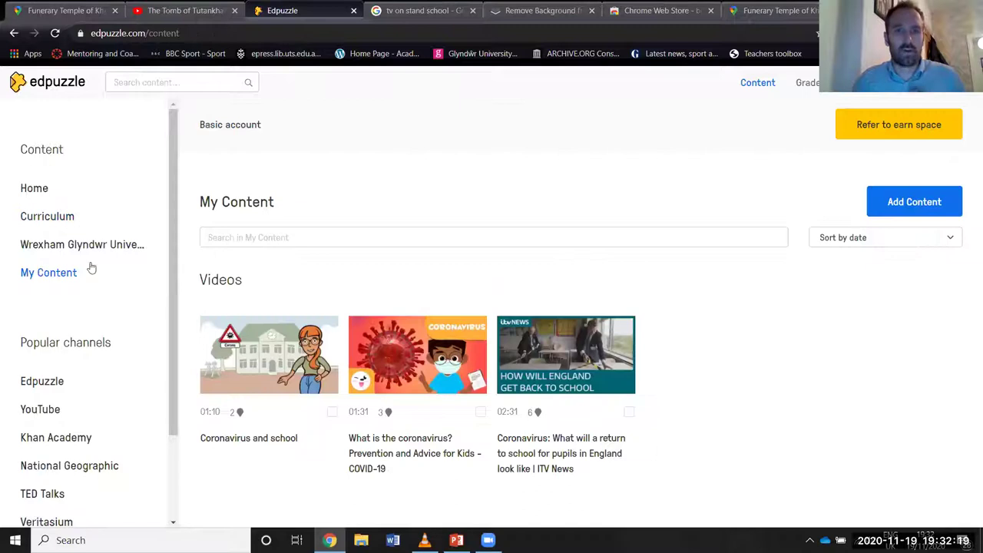
{"action": "left_click", "coordinate": [915, 213]}
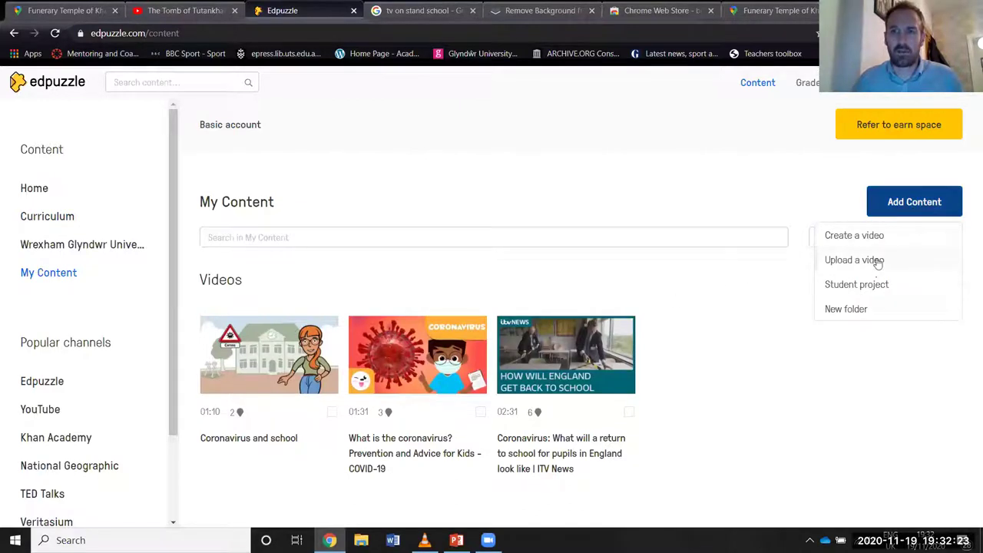
{"action": "left_click", "coordinate": [870, 235]}
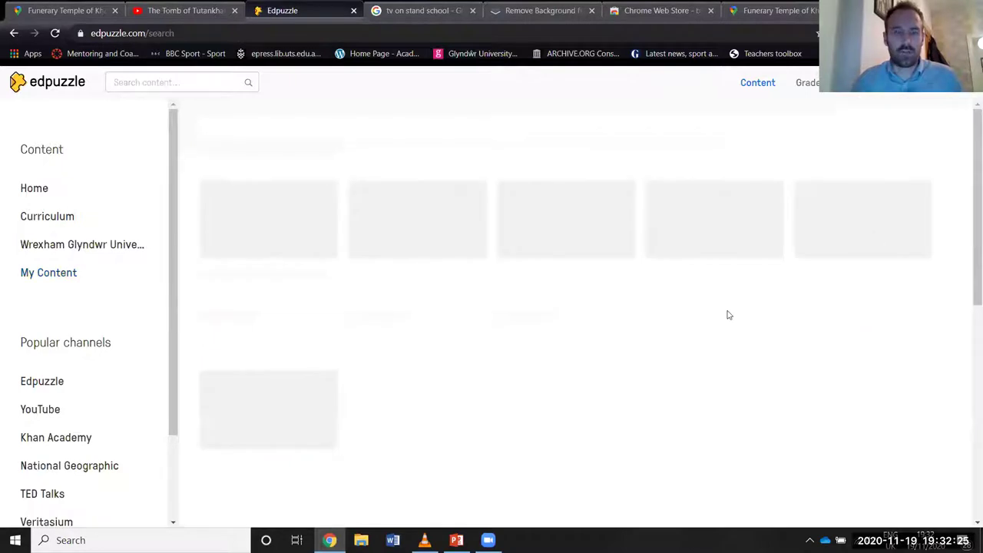
{"action": "left_click", "coordinate": [178, 82]}
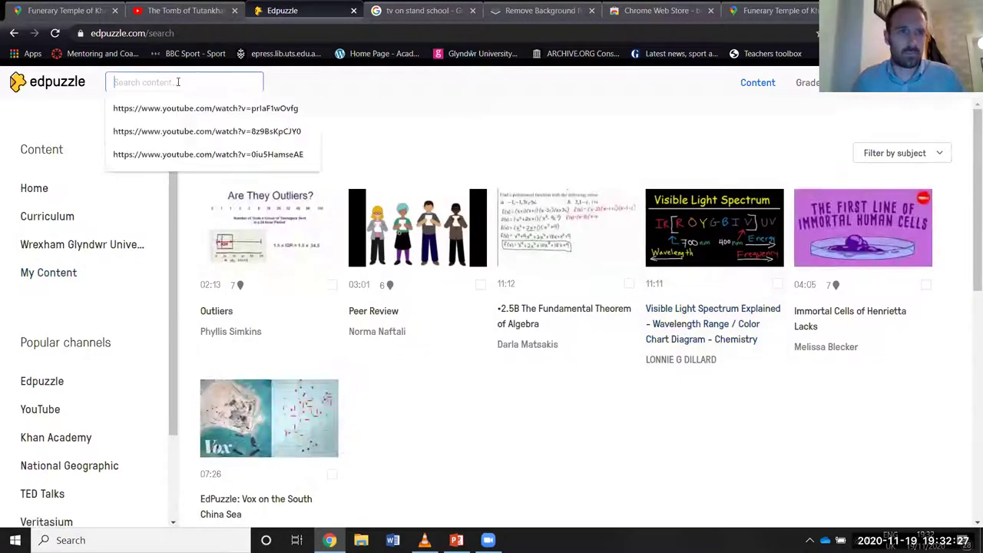
{"action": "type", "text": "https://www.youtube.com/watch?v=V3U1lcB3ecU"}
{"action": "left_click", "coordinate": [353, 82]}
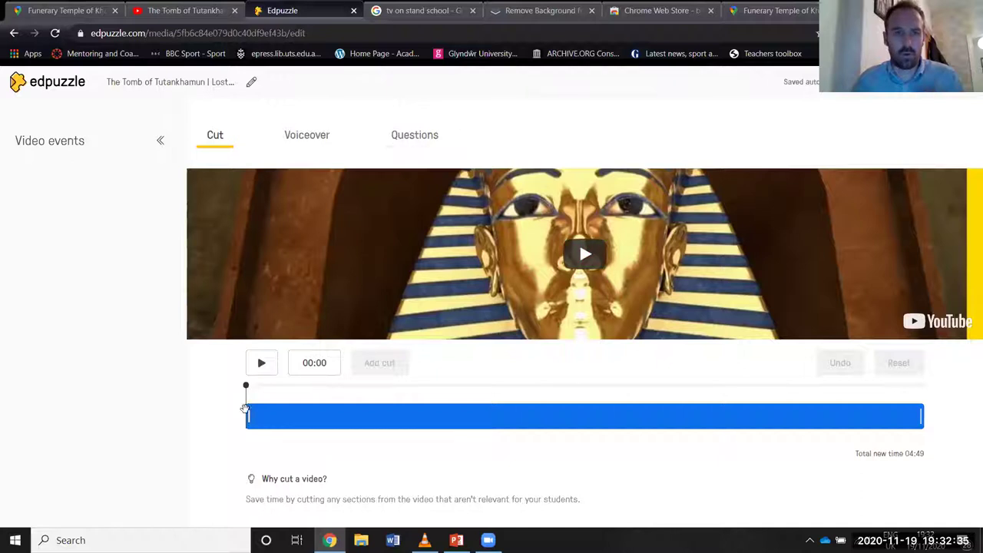
Step: Preview the opening seconds of the Tutankhamun video in Edpuzzle's Cut editor, up to 00:05
{"action": "left_click_drag", "start_coordinate": [246, 386], "coordinate": [255, 386]}
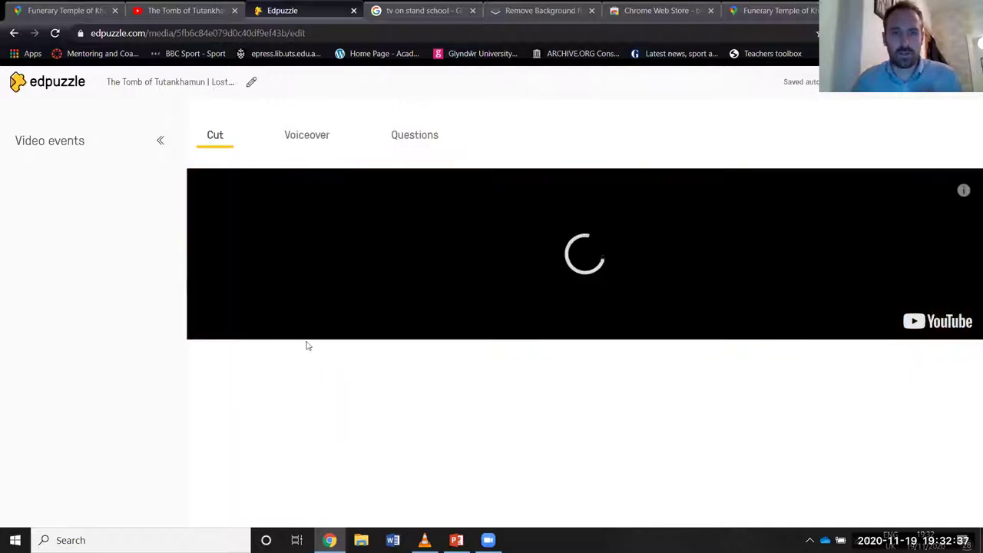
{"action": "left_click", "coordinate": [261, 363]}
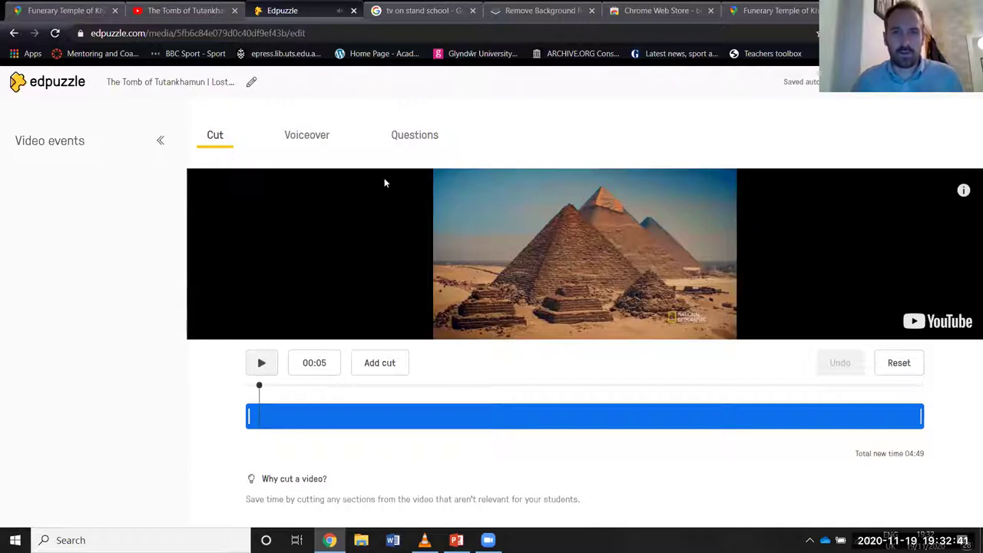
Step: Add a multiple-choice question at 00:44 of the Tutankhamun video, asking "What is this lad called?"
{"action": "left_click", "coordinate": [414, 140]}
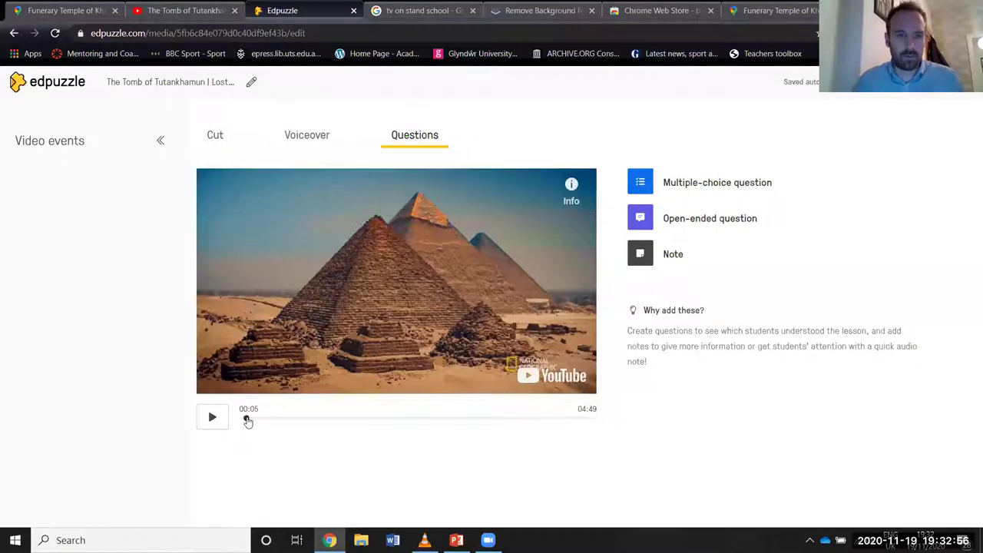
{"action": "left_click_drag", "start_coordinate": [246, 418], "coordinate": [294, 418]}
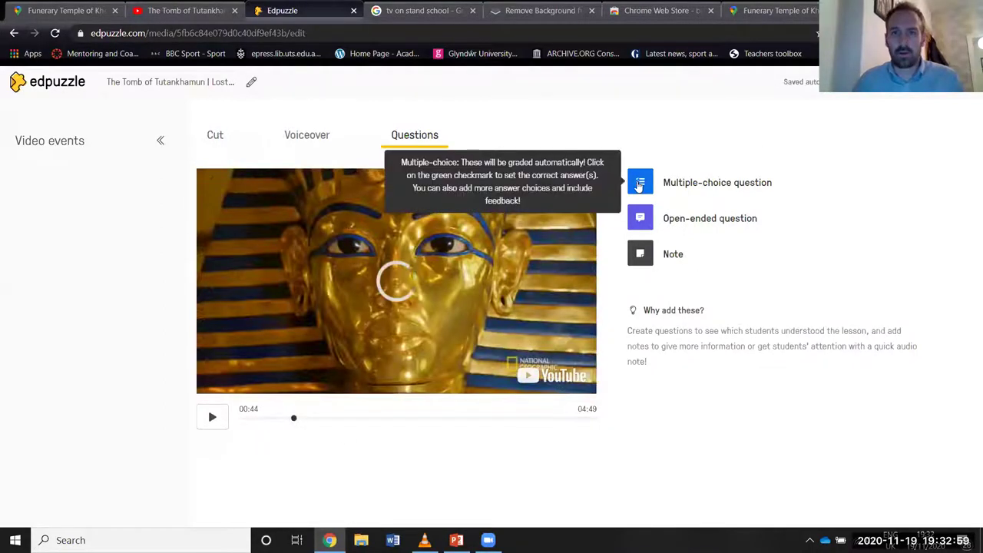
{"action": "left_click", "coordinate": [639, 187]}
{"action": "left_click", "coordinate": [697, 262]}
{"action": "type", "text": "What"}
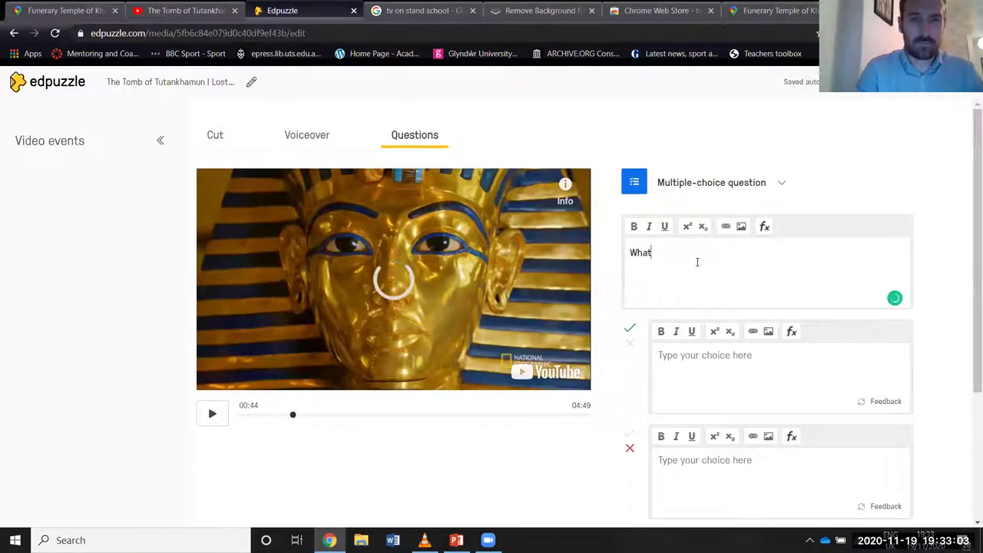
{"action": "type", "text": " is this la"}
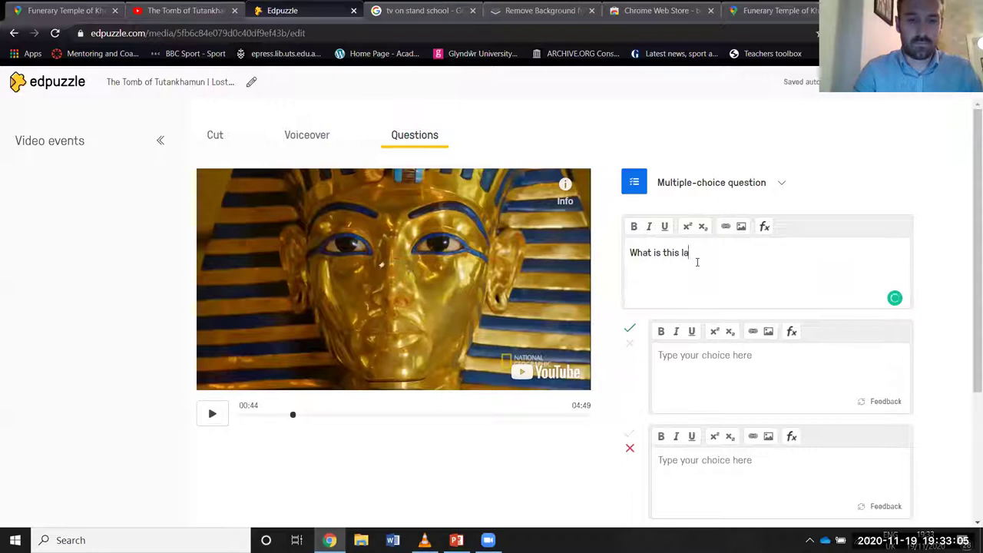
{"action": "type", "text": "d called?"}
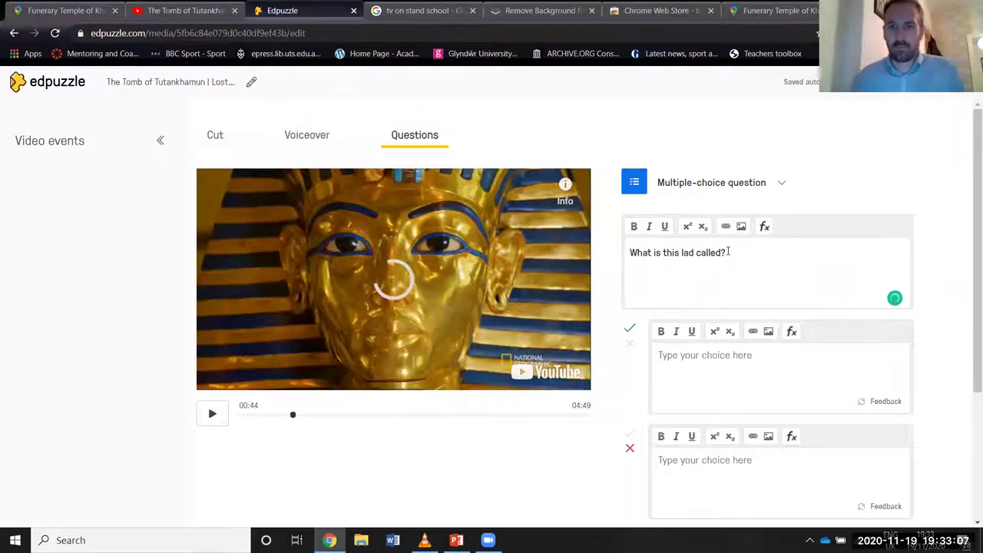
Step: Enter "Tuttankhamun" as the correct answer and "King Tut" as the wrong one, and save the question
{"action": "left_click", "coordinate": [723, 376]}
{"action": "type", "text": "Tuttankhamun"}
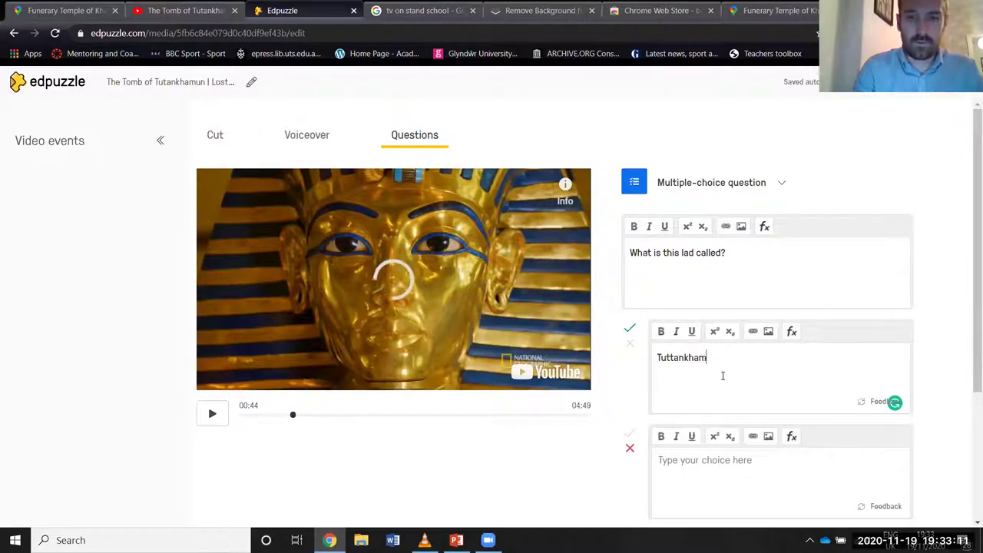
{"action": "left_click", "coordinate": [708, 493]}
{"action": "type", "text": "King Tut"}
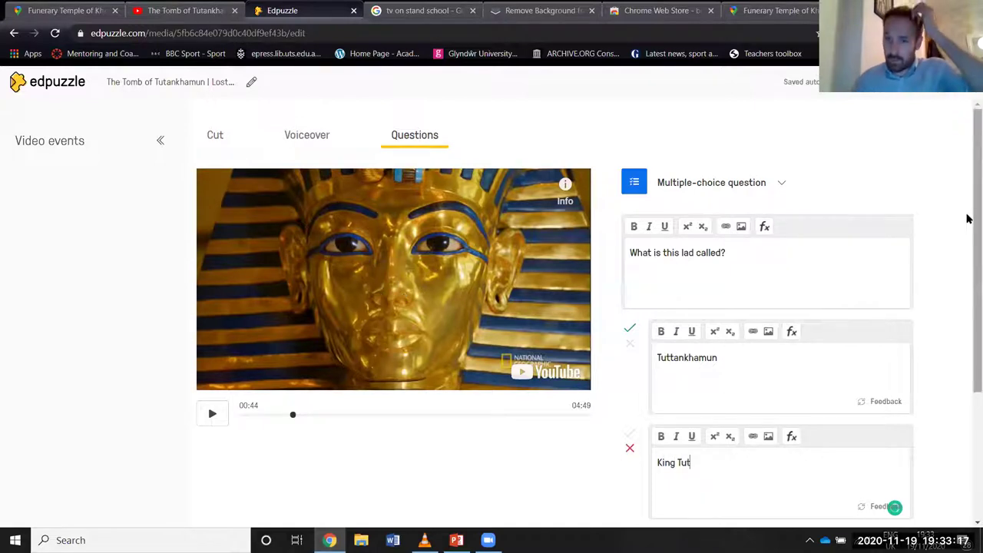
{"action": "scroll", "coordinate": [572, 458], "scroll_direction": "down", "scroll_amount": 3}
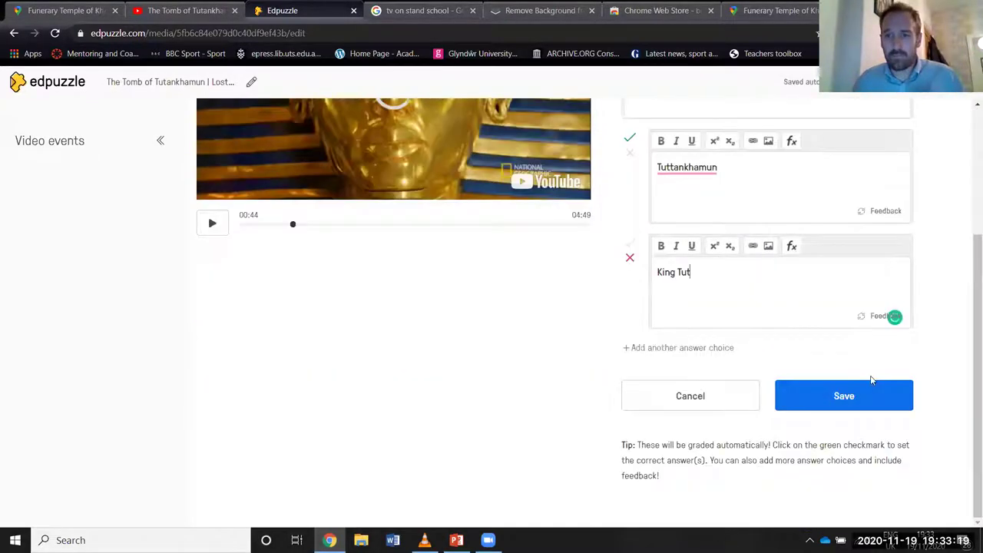
{"action": "left_click", "coordinate": [855, 400]}
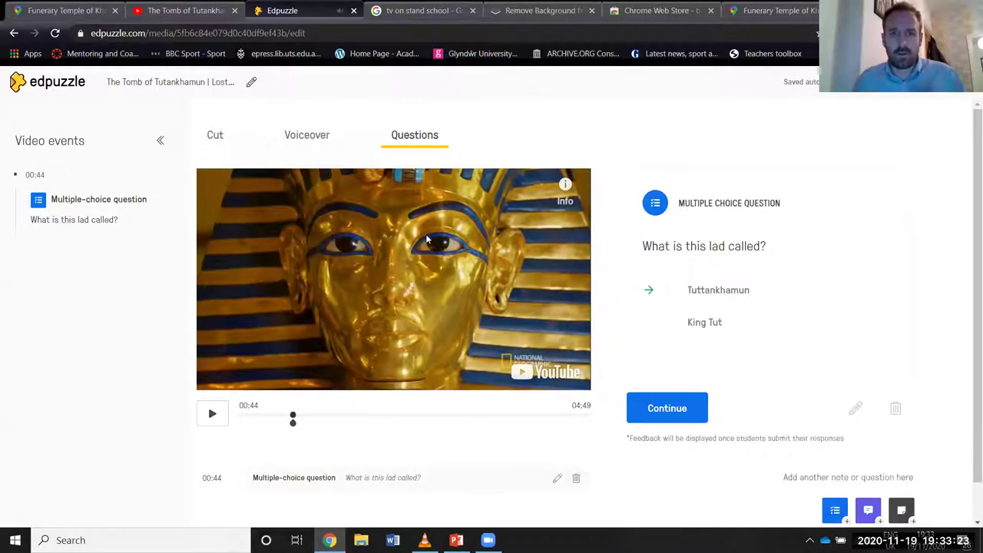
Step: Finish editing the Tutankhamun video and assign it to the Education class
{"action": "left_click", "coordinate": [691, 418]}
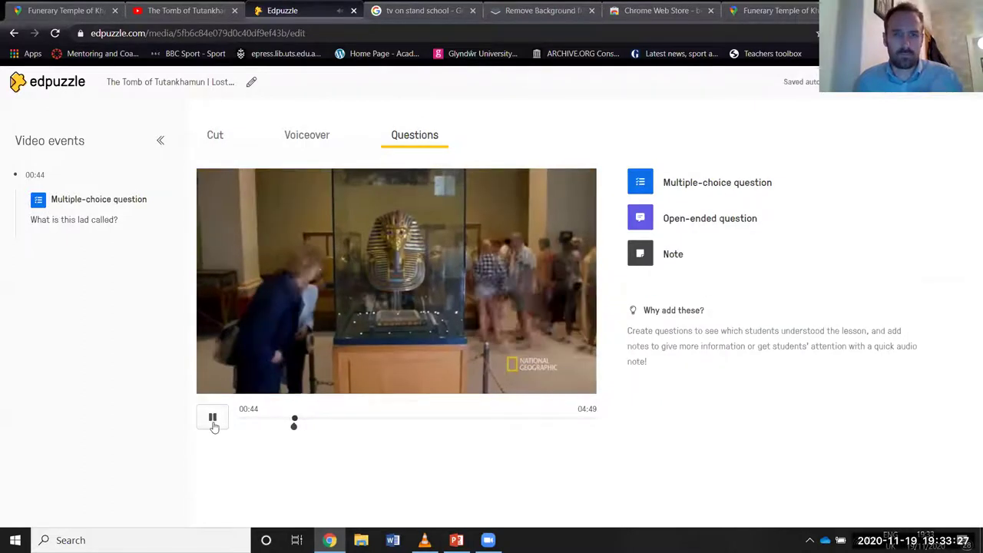
{"action": "left_click", "coordinate": [212, 417]}
{"action": "left_click", "coordinate": [922, 82]}
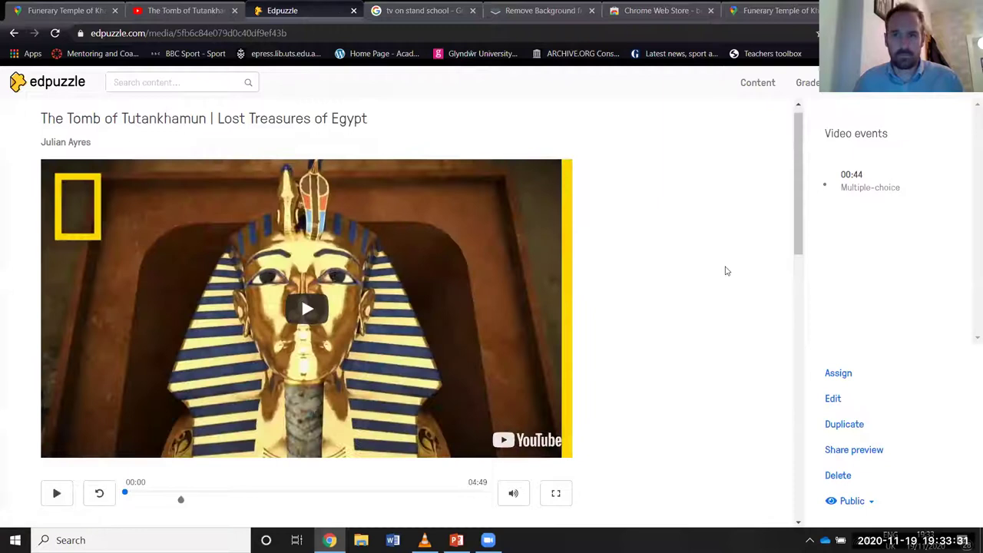
{"action": "scroll", "coordinate": [724, 270], "scroll_direction": "down", "scroll_amount": 2}
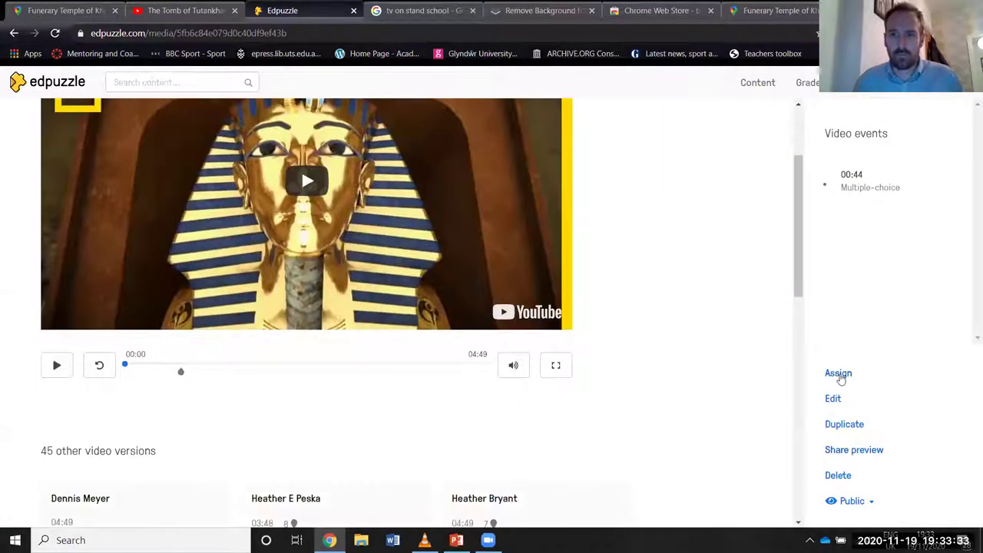
{"action": "left_click", "coordinate": [839, 374]}
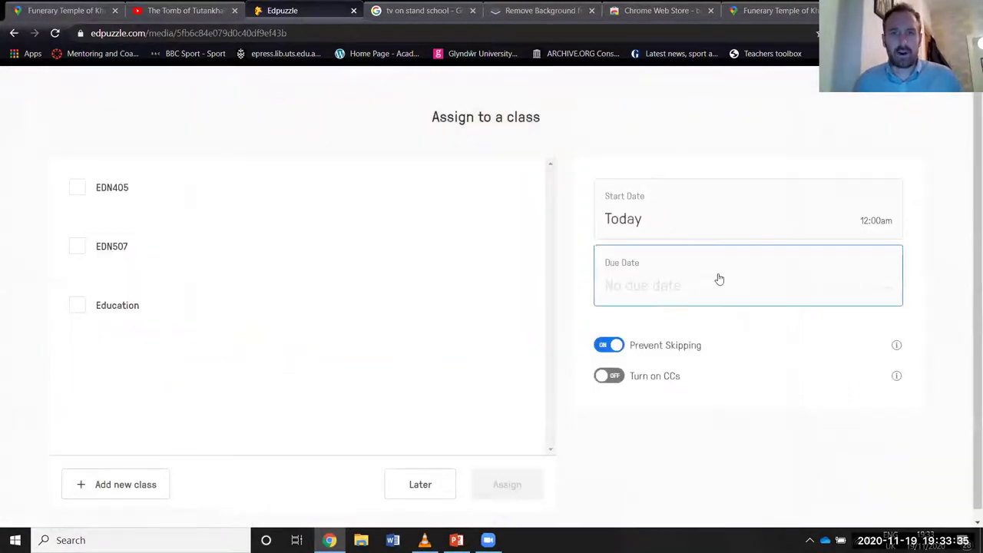
{"action": "left_click", "coordinate": [81, 312]}
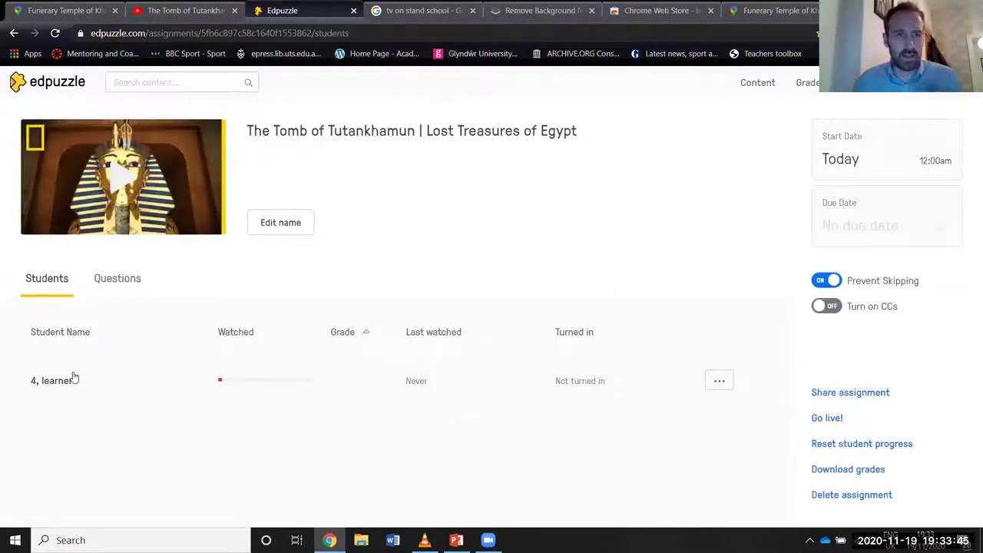
Step: Open the sharing options of the Tutankhamun assignment and copy its assignment link
{"action": "left_click", "coordinate": [842, 393]}
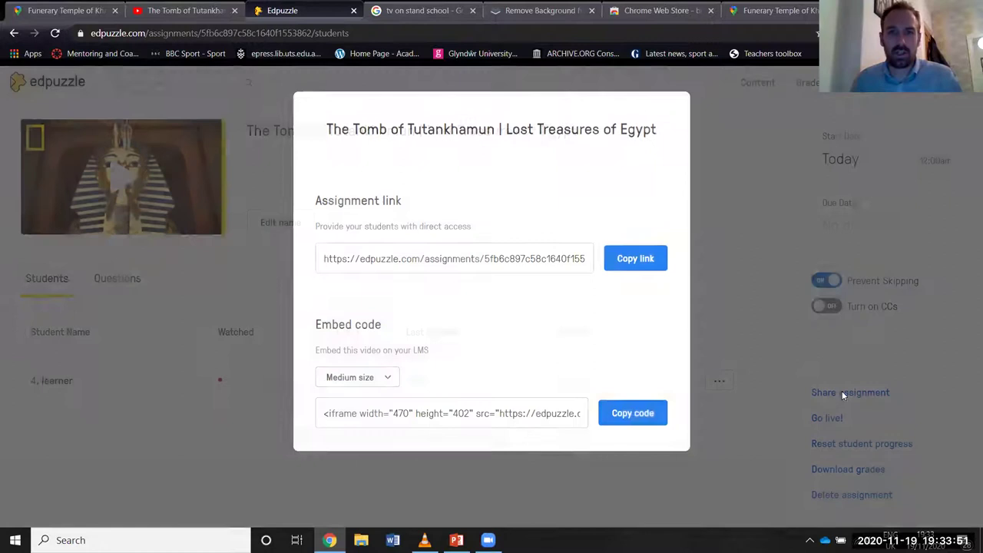
{"action": "left_click", "coordinate": [638, 264]}
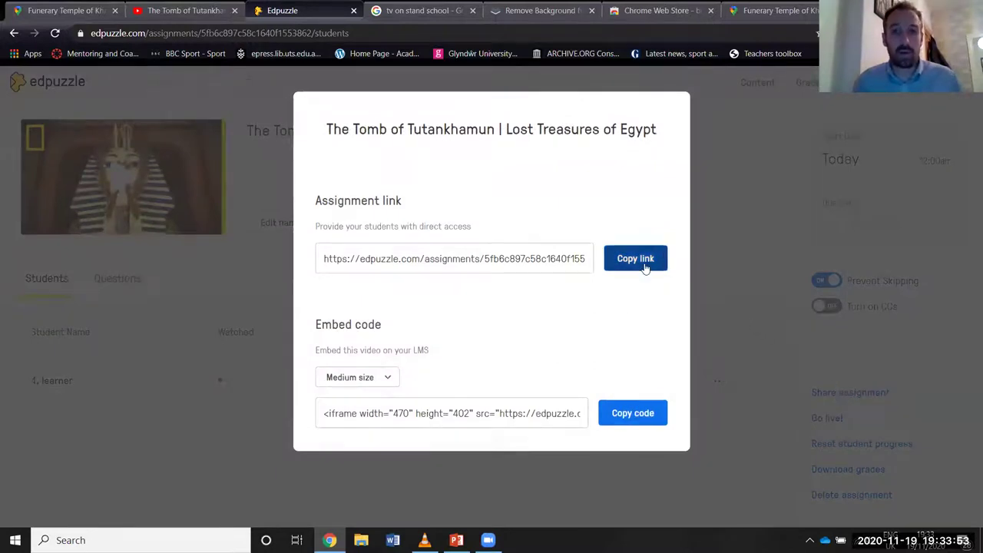
{"action": "left_click", "coordinate": [645, 267]}
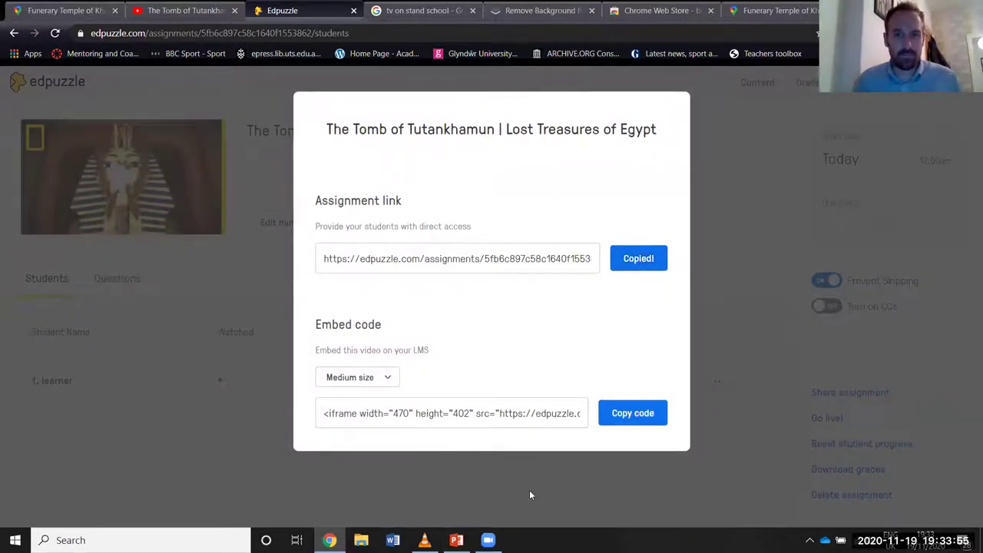
Step: Switch to PowerPoint and hyperlink the mummy picture to the copied Edpuzzle assignment link
{"action": "left_click", "coordinate": [460, 540]}
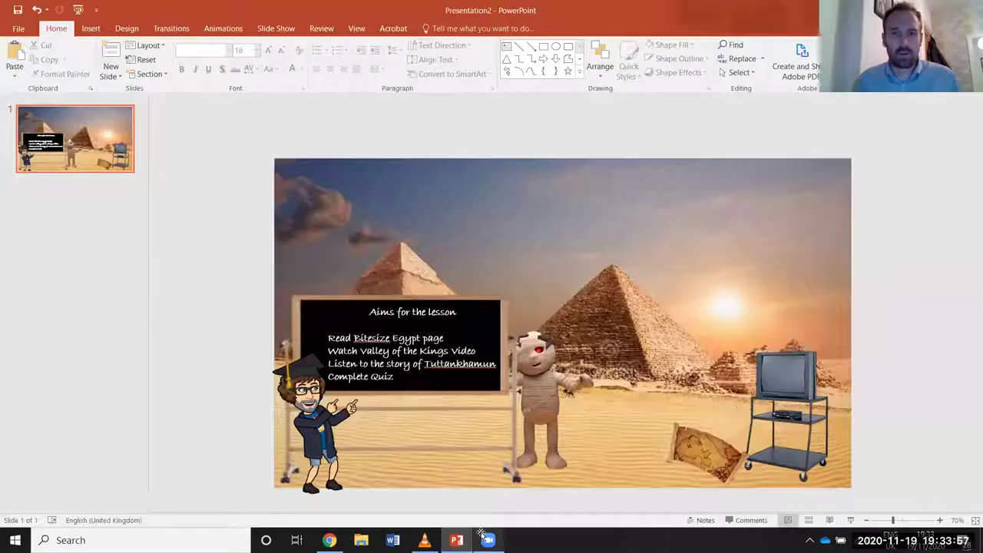
{"action": "right_click", "coordinate": [541, 411]}
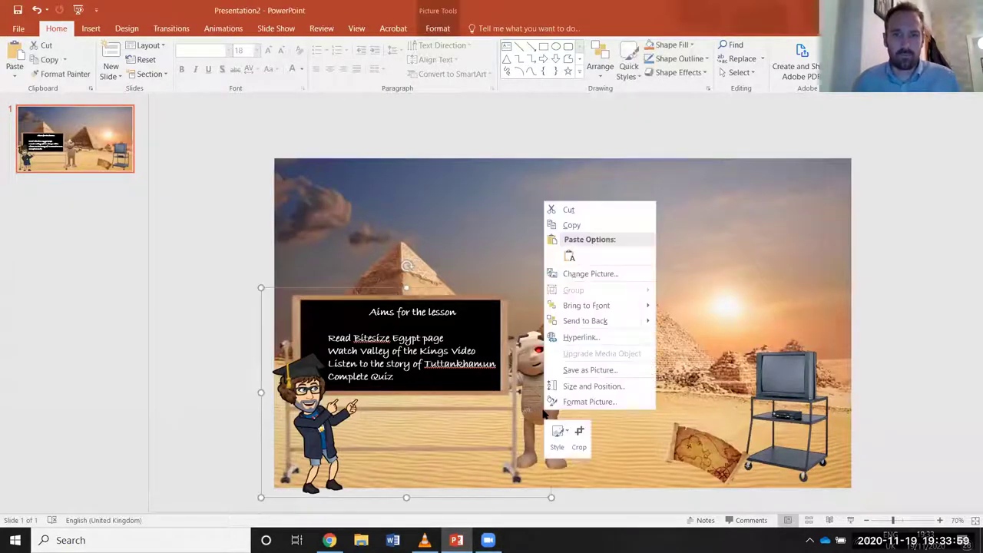
{"action": "left_click", "coordinate": [542, 382]}
{"action": "left_click", "coordinate": [566, 383]}
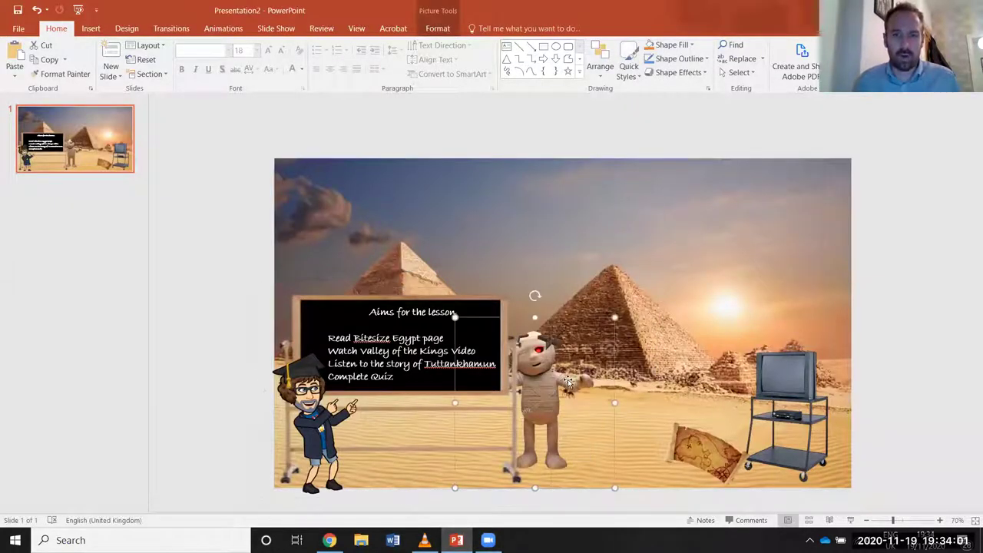
{"action": "right_click", "coordinate": [569, 382]}
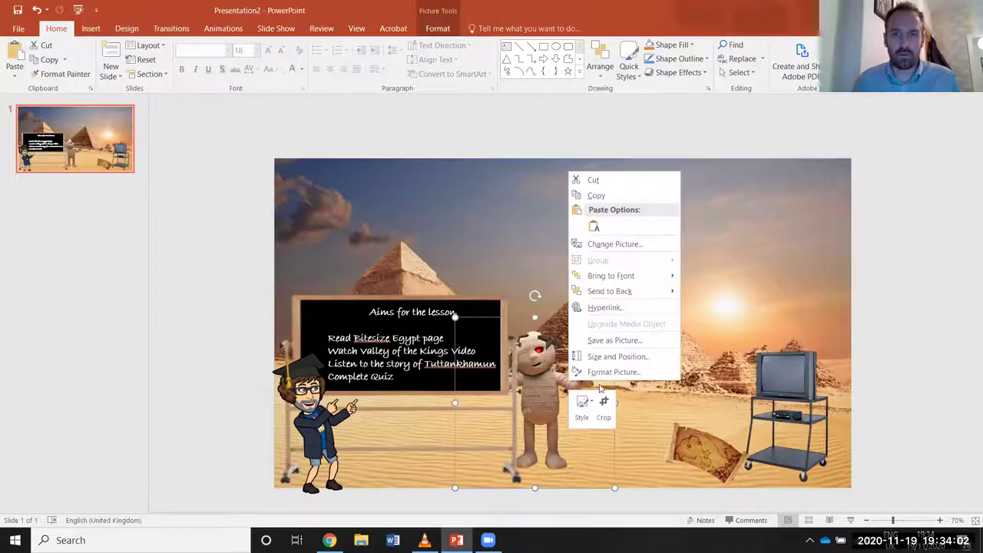
{"action": "left_click", "coordinate": [613, 309]}
{"action": "key", "text": "ctrl+v"}
{"action": "left_click", "coordinate": [614, 350]}
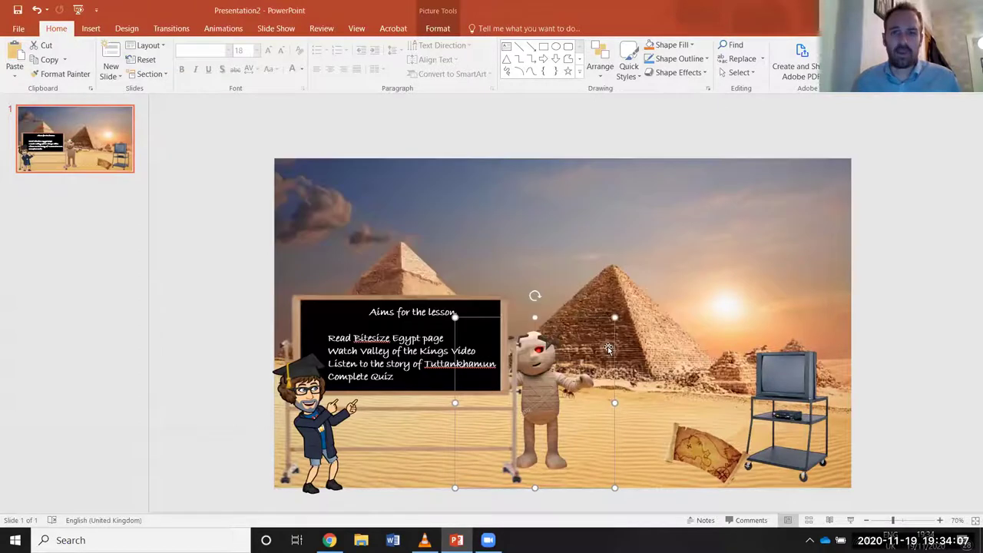
{"action": "left_click", "coordinate": [882, 296]}
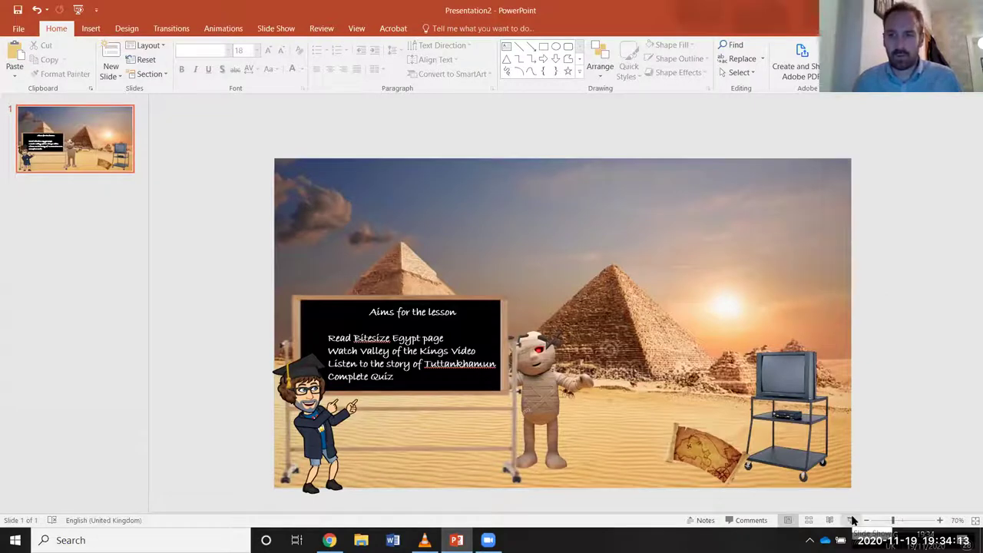
Step: Test the mummy's hyperlink in the slide show, briefly play the linked Edpuzzle video, and end the show
{"action": "left_click", "coordinate": [853, 521]}
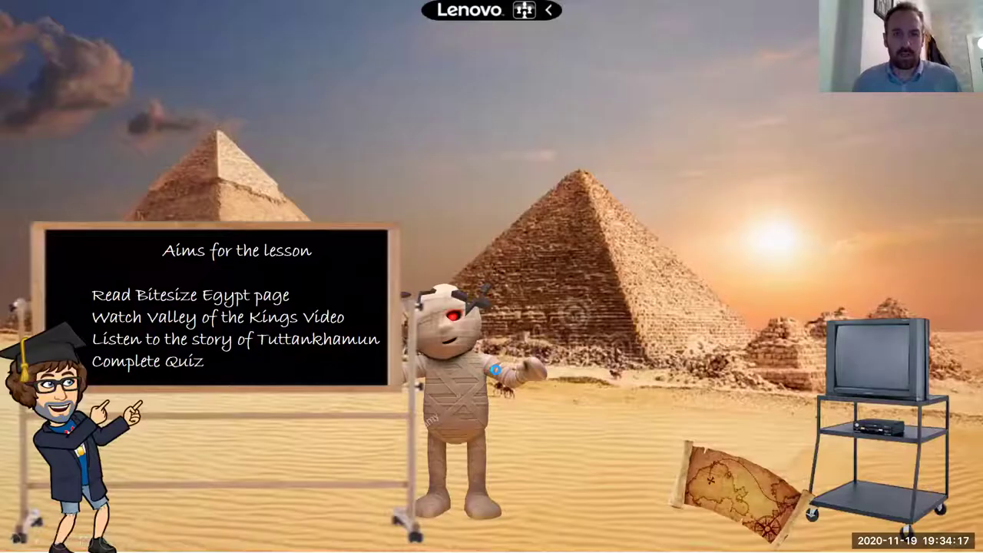
{"action": "left_click", "coordinate": [496, 373]}
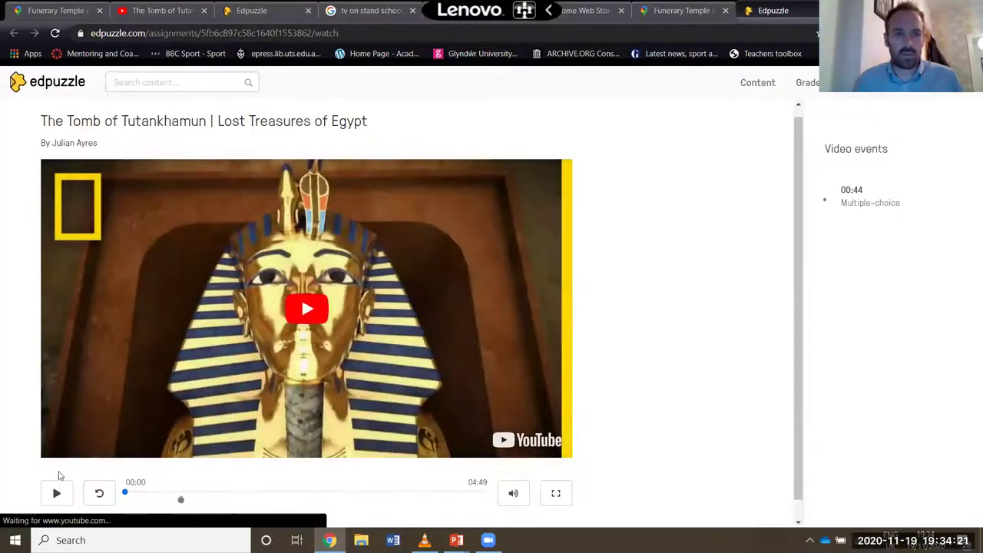
{"action": "left_click", "coordinate": [56, 494]}
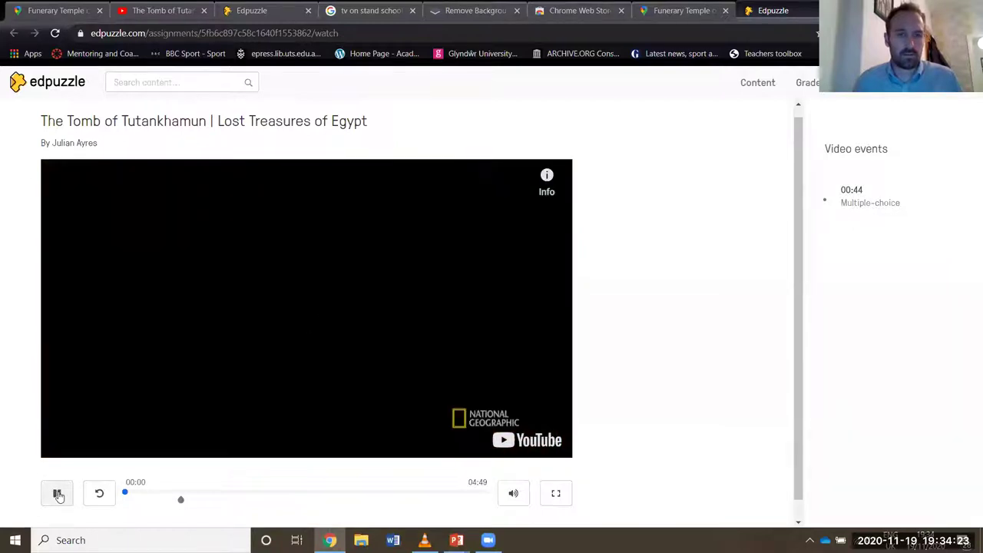
{"action": "left_click", "coordinate": [198, 402]}
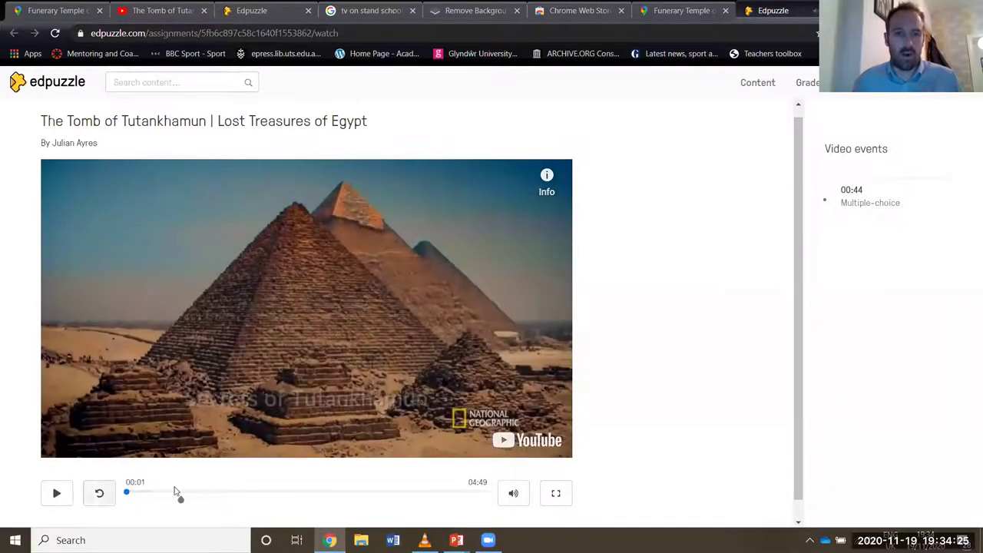
{"action": "key", "text": "alt+Tab"}
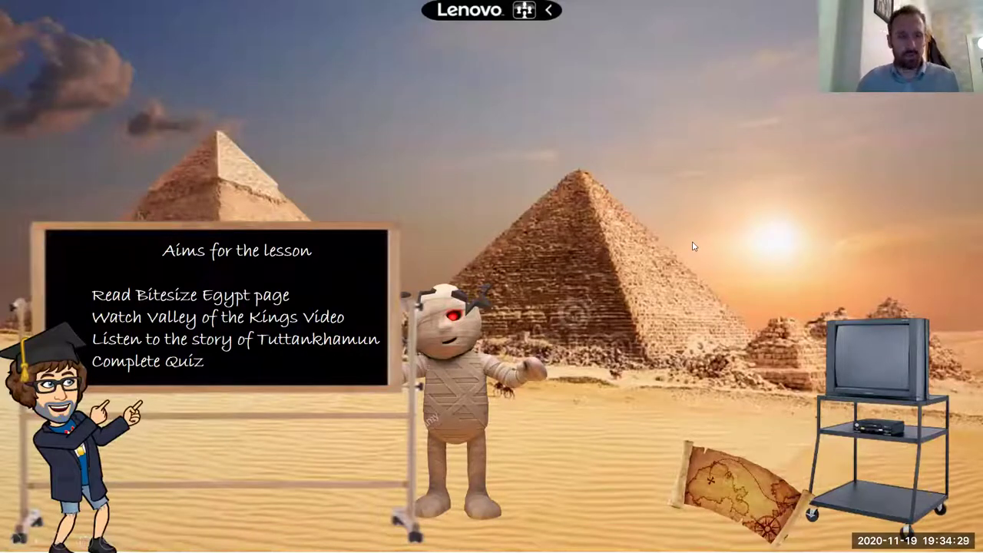
{"action": "key", "text": "Escape"}
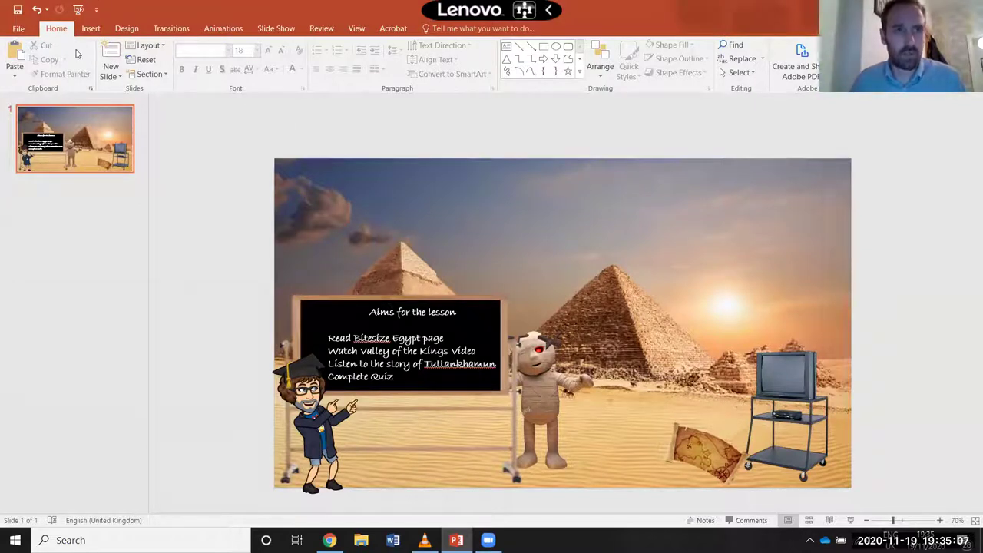
Step: Save the presentation to the Desktop as "Egypt 1" and close PowerPoint
{"action": "left_click", "coordinate": [18, 29]}
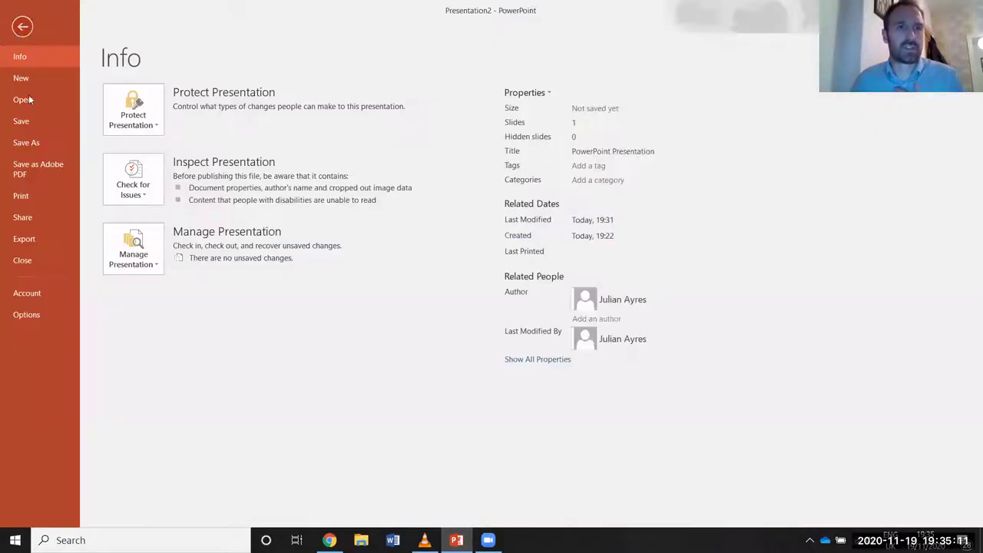
{"action": "left_click", "coordinate": [33, 142]}
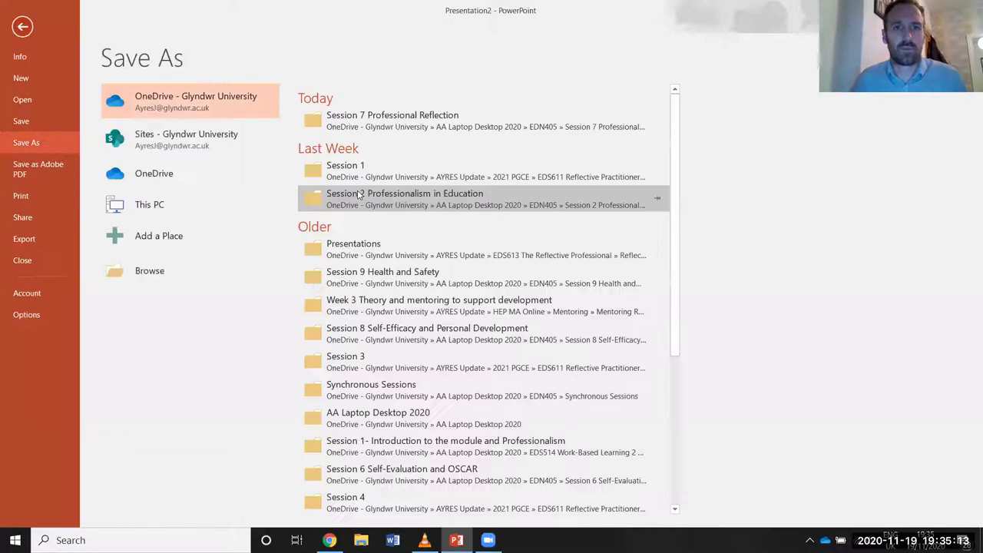
{"action": "left_click", "coordinate": [149, 274]}
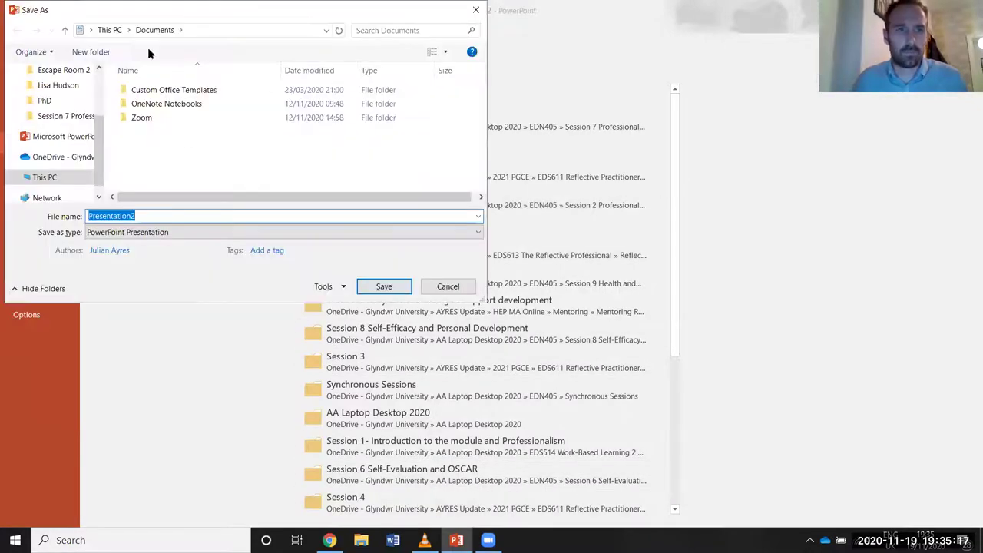
{"action": "scroll", "coordinate": [62, 88], "scroll_direction": "up", "scroll_amount": 2}
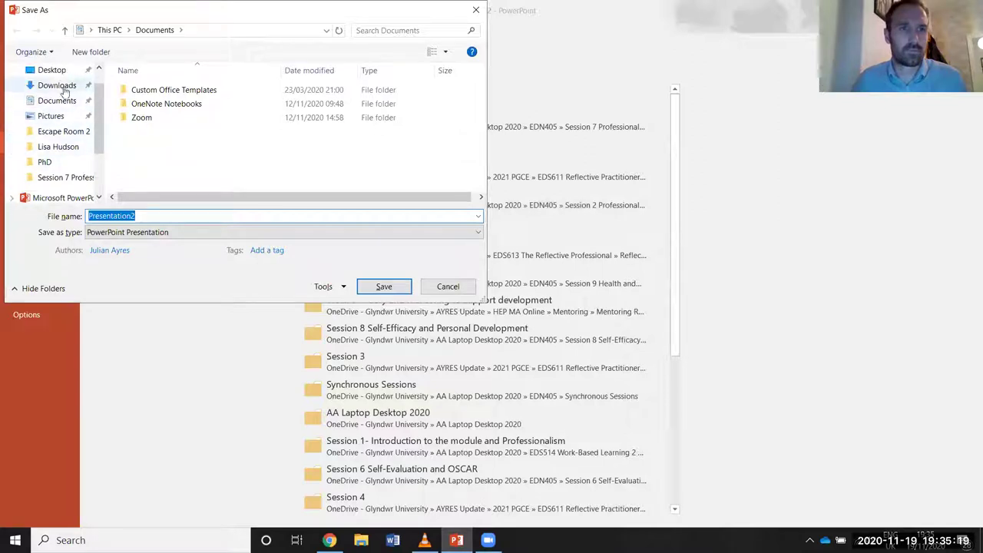
{"action": "left_click", "coordinate": [53, 71]}
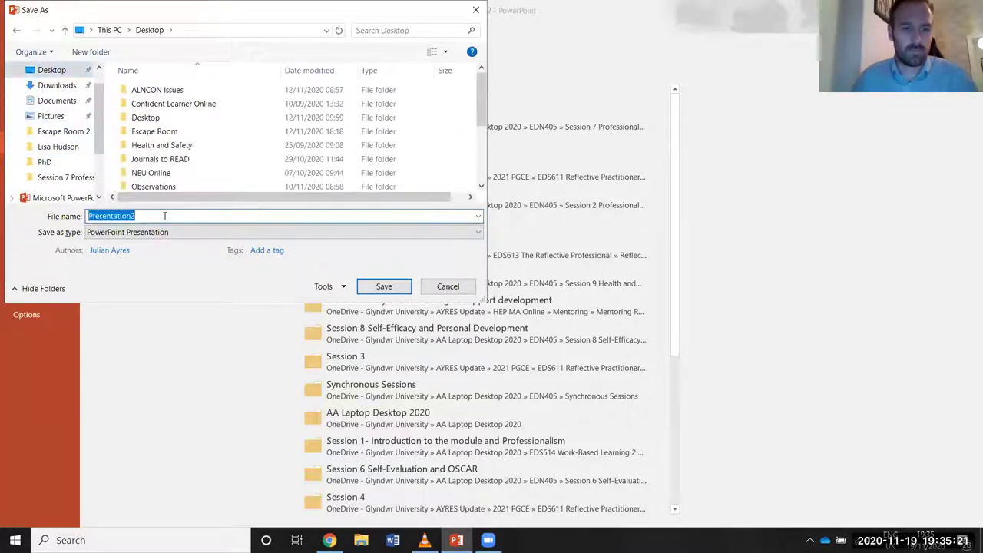
{"action": "type", "text": "Egypt 1"}
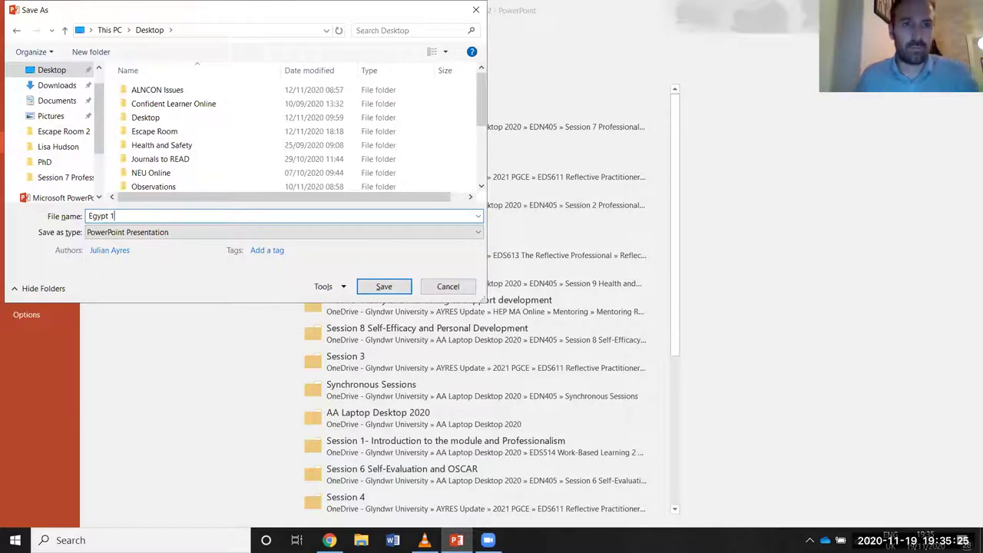
{"action": "left_click", "coordinate": [382, 286]}
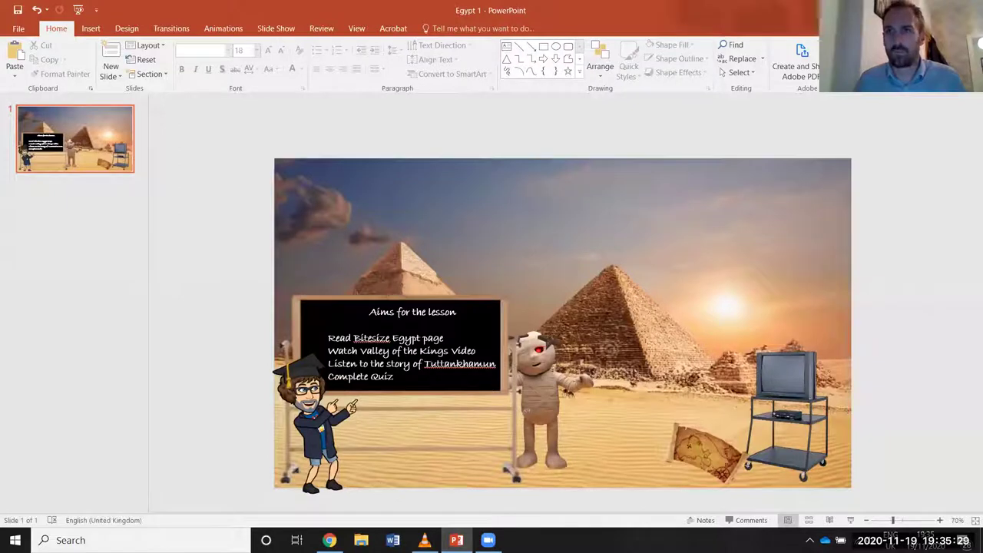
{"action": "key", "text": "alt+F4"}
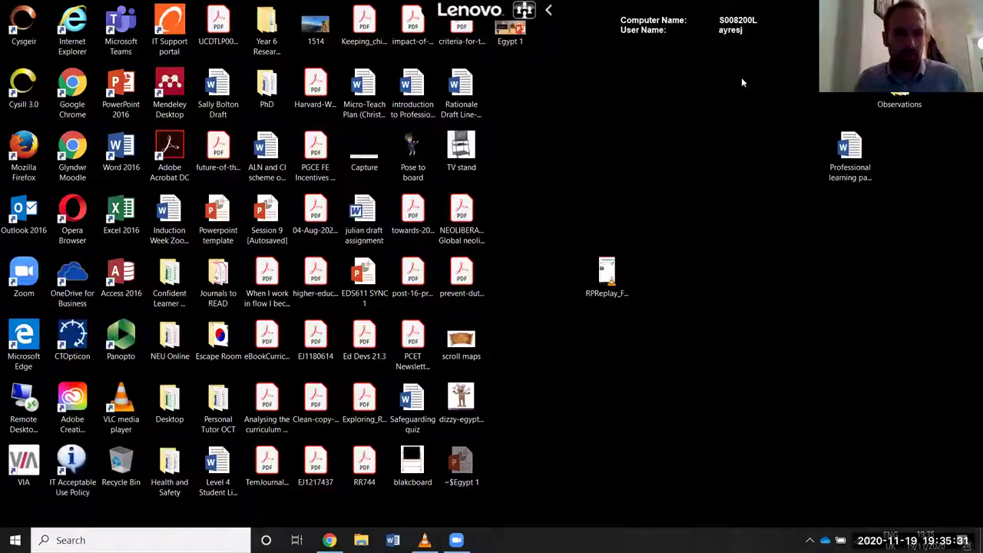
Step: Switch to Chrome, search Google for "office 365", and open the Office 365 login page from the results
{"action": "left_click", "coordinate": [329, 540]}
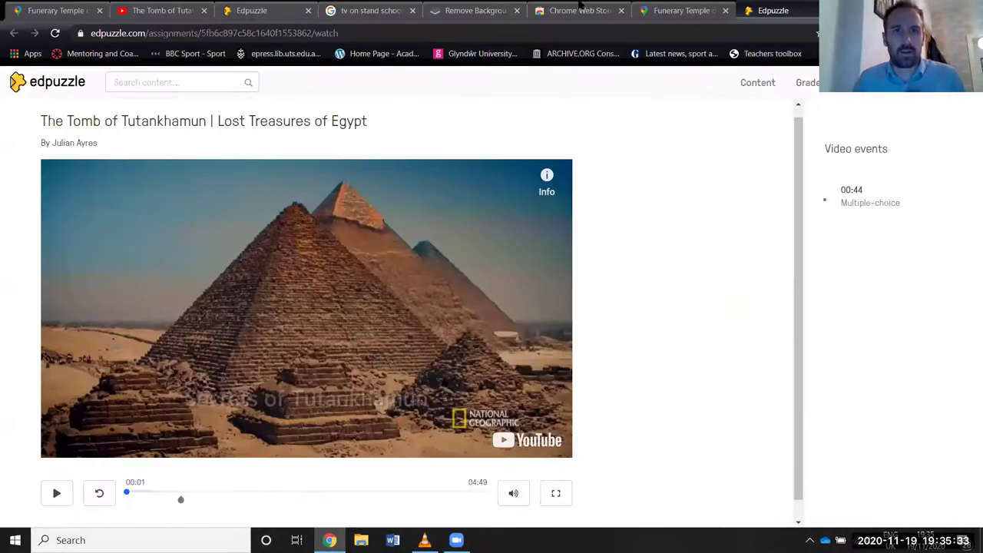
{"action": "left_click", "coordinate": [653, 35]}
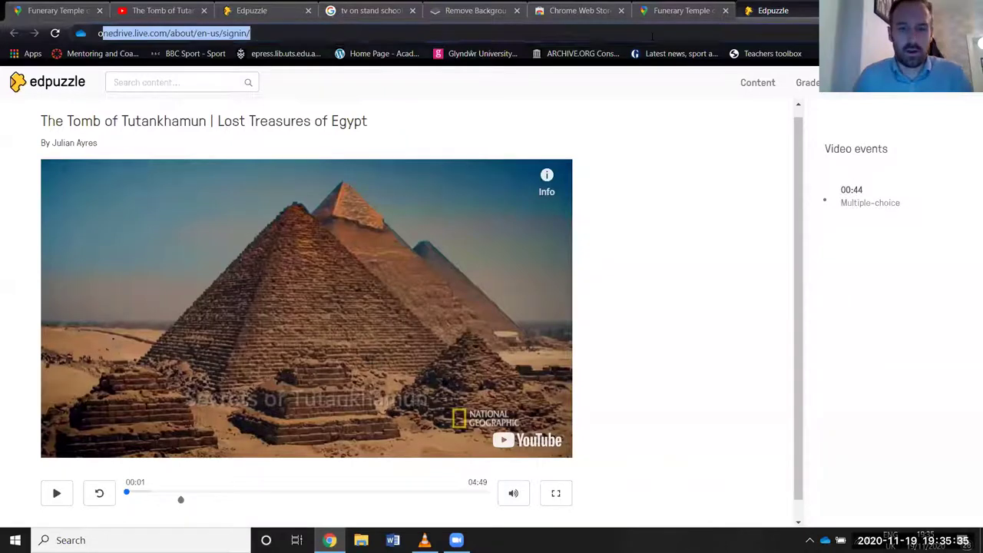
{"action": "type", "text": "office 365"}
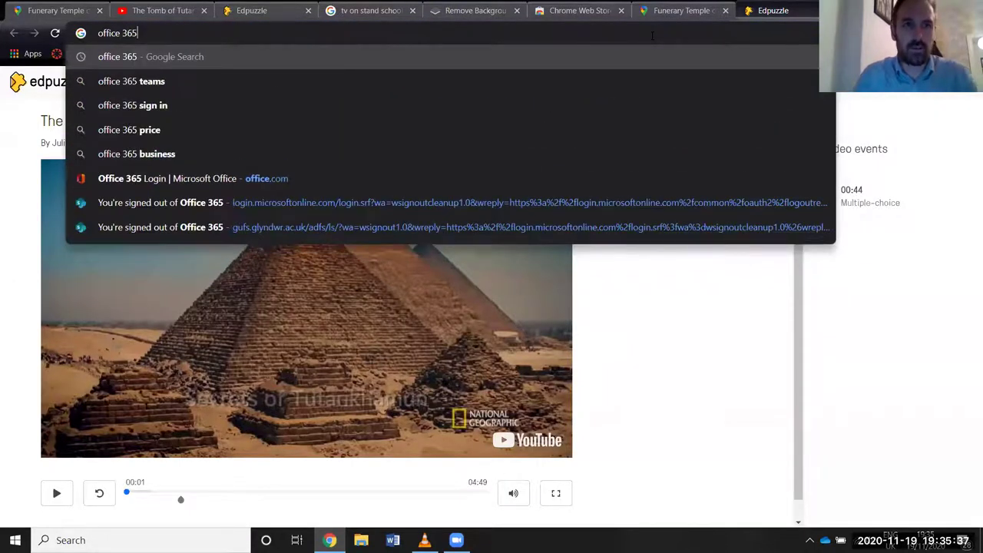
{"action": "key", "text": "Return"}
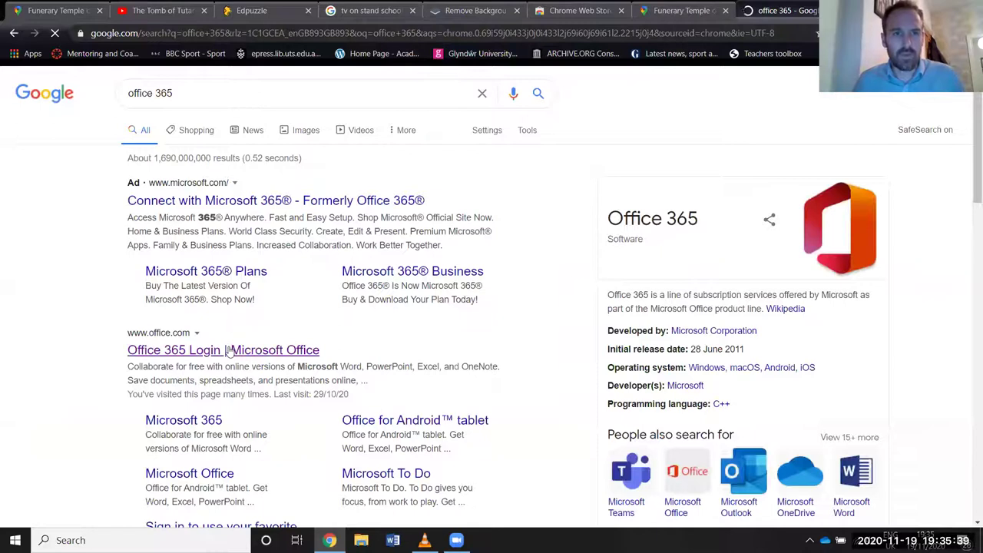
{"action": "left_click", "coordinate": [229, 352]}
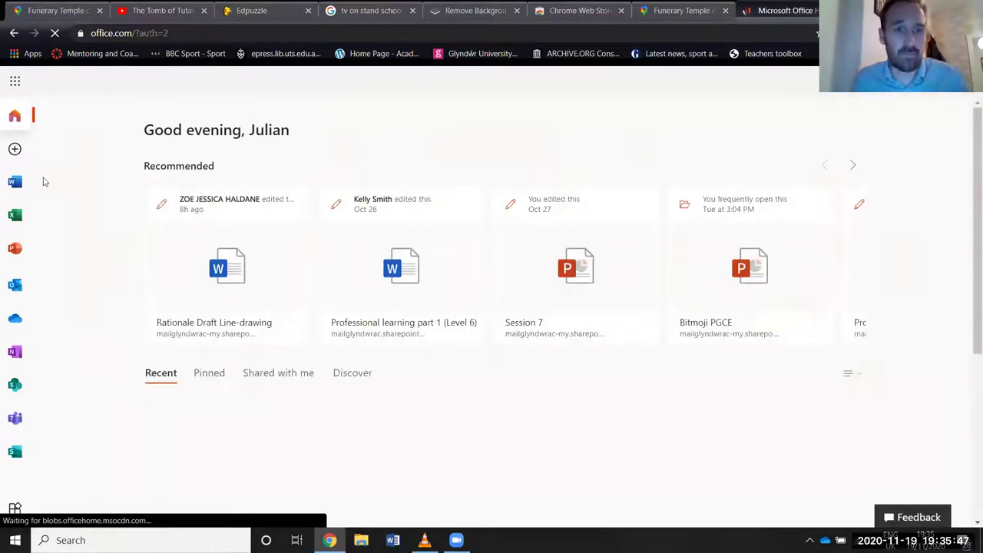
Step: Upload the Egypt 1 presentation from the Desktop to Office 365 and open it in PowerPoint Online
{"action": "left_click", "coordinate": [15, 150]}
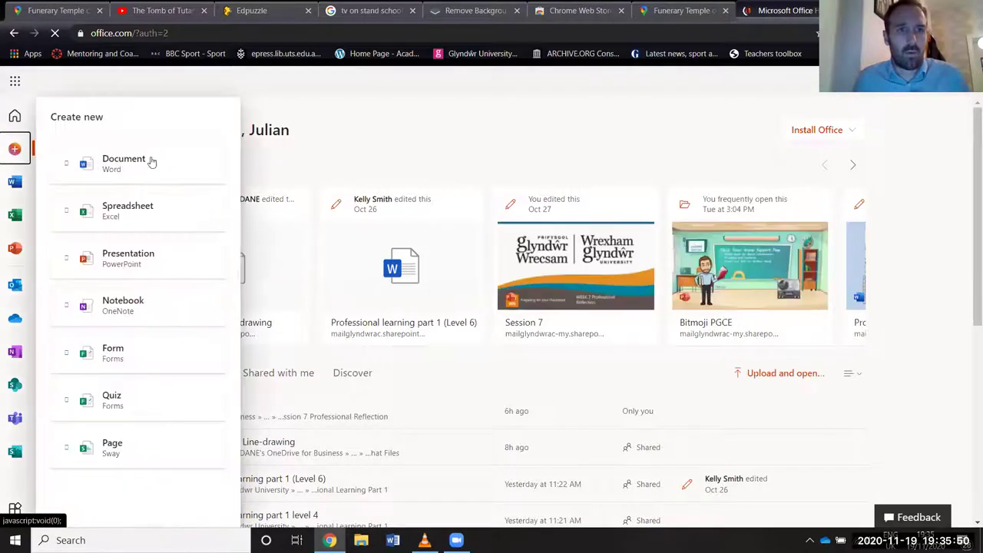
{"action": "left_click", "coordinate": [776, 374]}
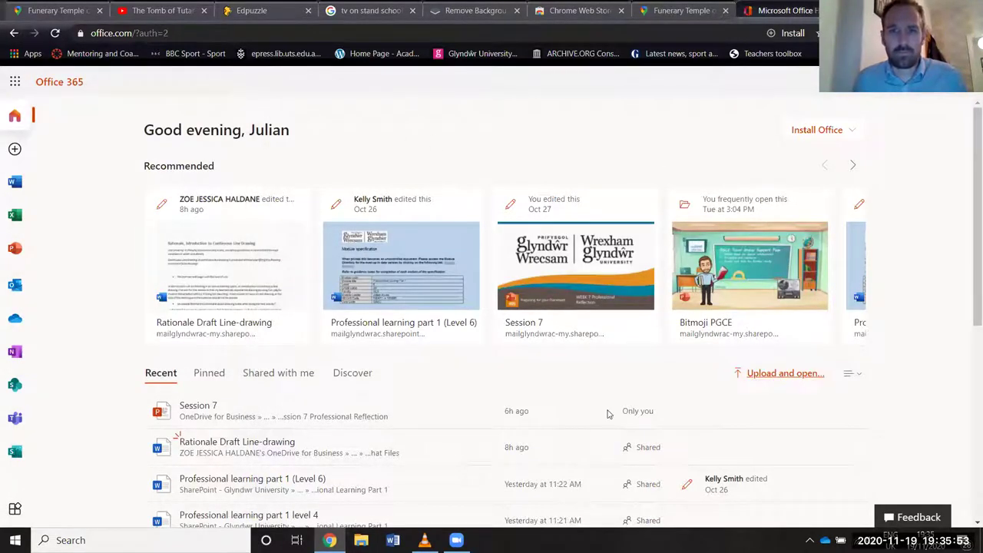
{"action": "scroll", "coordinate": [522, 182], "scroll_direction": "down", "scroll_amount": 6}
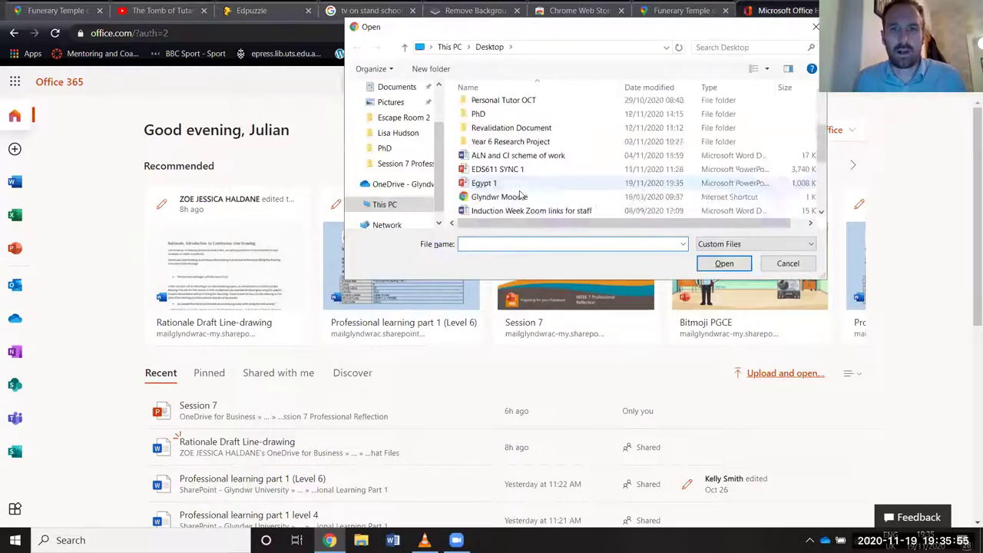
{"action": "scroll", "coordinate": [538, 186], "scroll_direction": "up", "scroll_amount": 2}
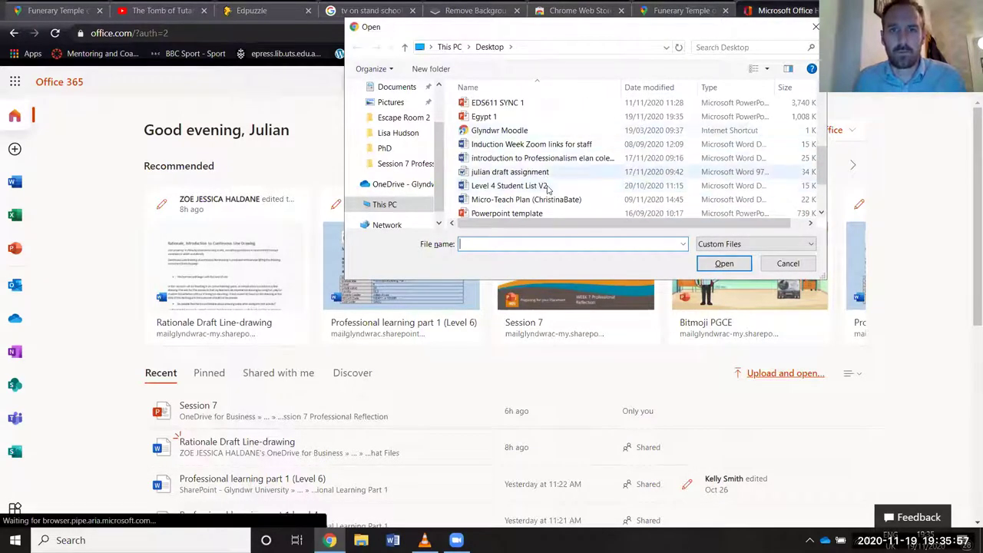
{"action": "scroll", "coordinate": [548, 186], "scroll_direction": "down", "scroll_amount": 2}
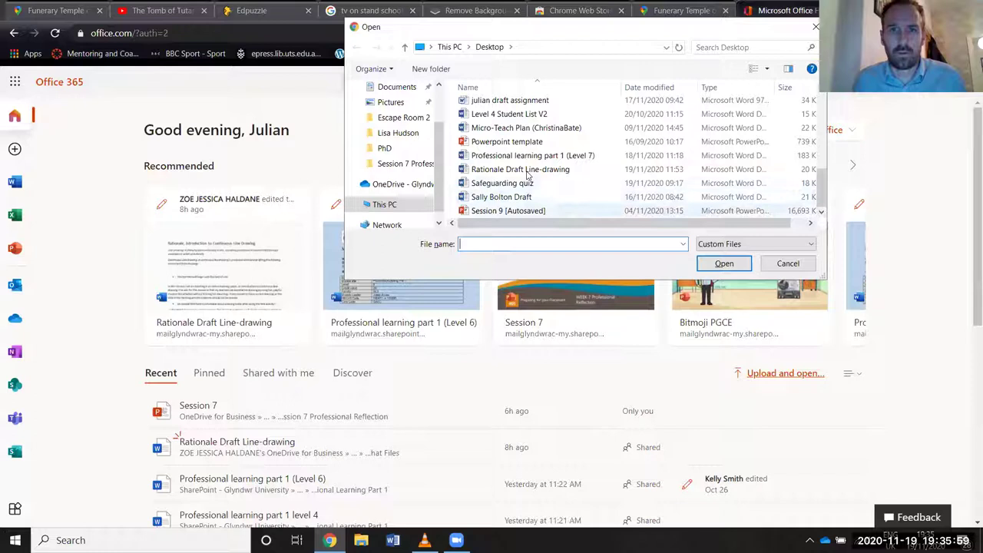
{"action": "scroll", "coordinate": [522, 177], "scroll_direction": "up", "scroll_amount": 3}
{"action": "double_click", "coordinate": [485, 158]}
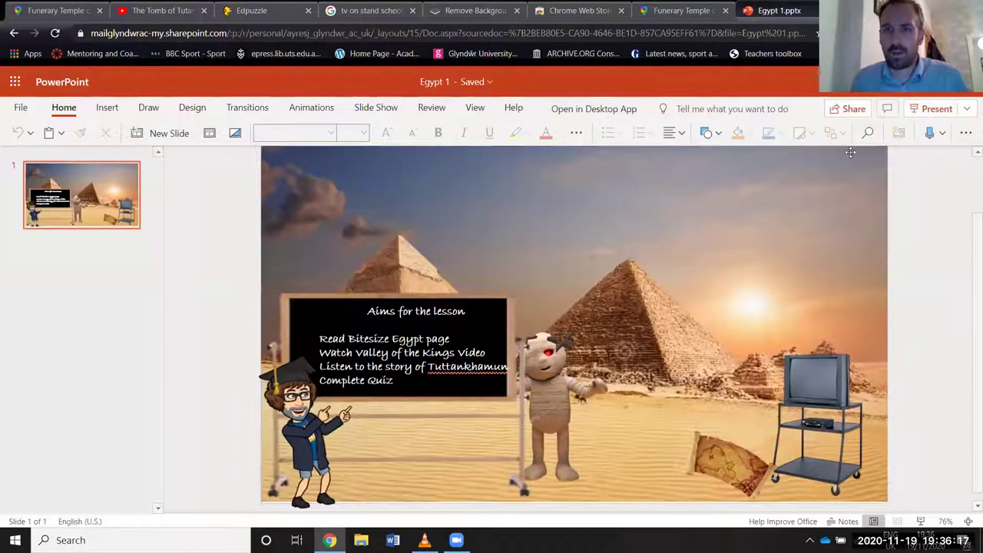
Step: Create and copy a sharing link for the presentation, and paste it into the address bar of a new browser tab
{"action": "left_click", "coordinate": [855, 109]}
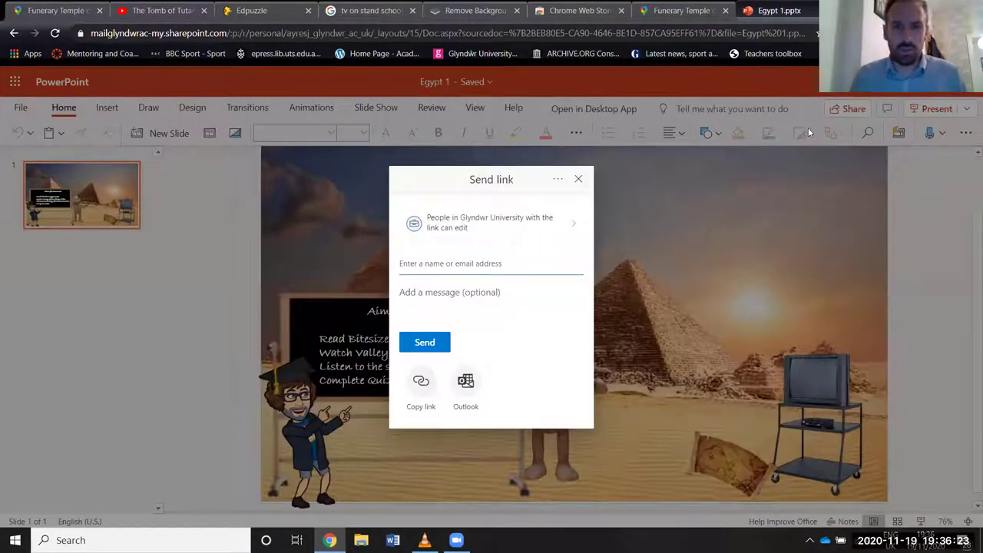
{"action": "left_click", "coordinate": [421, 385]}
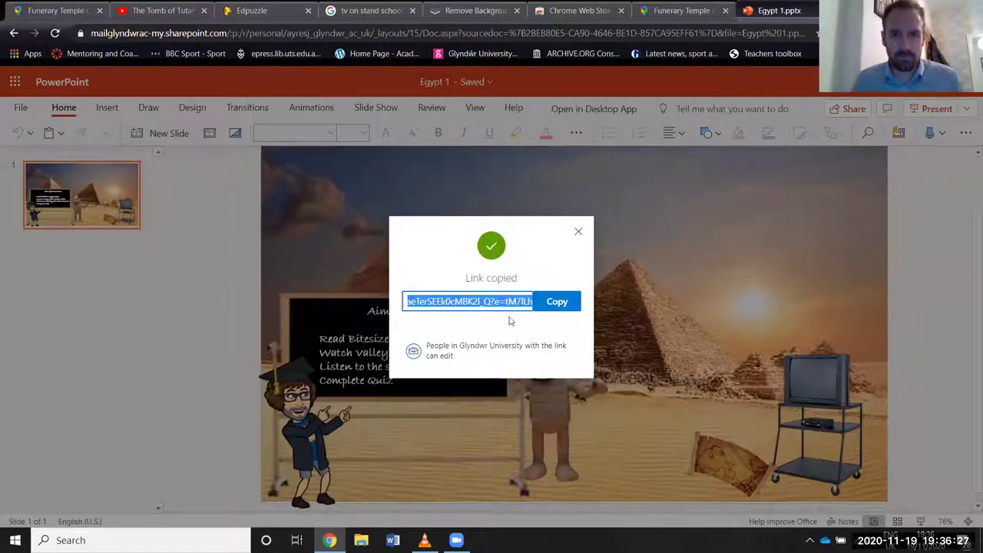
{"action": "left_click", "coordinate": [546, 303]}
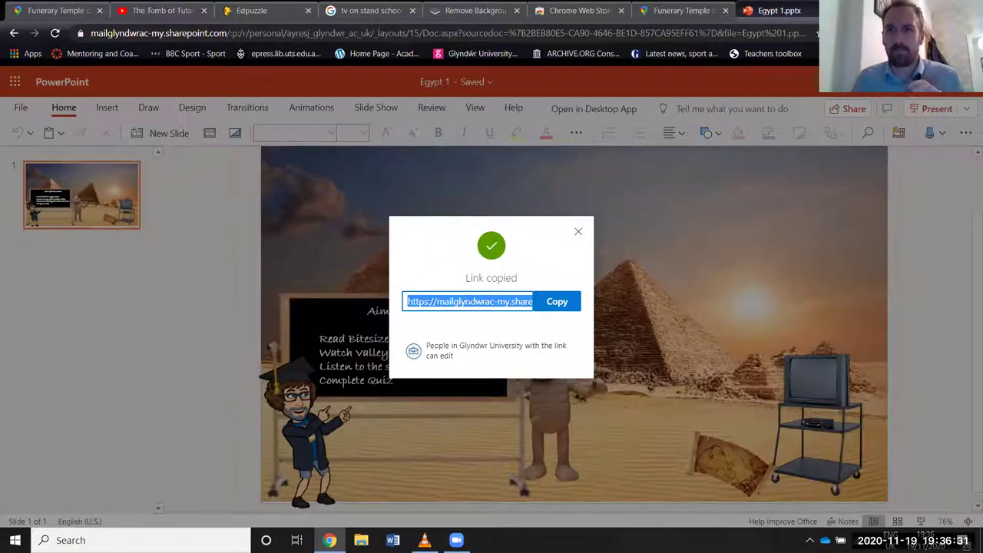
{"action": "key", "text": "ctrl+t"}
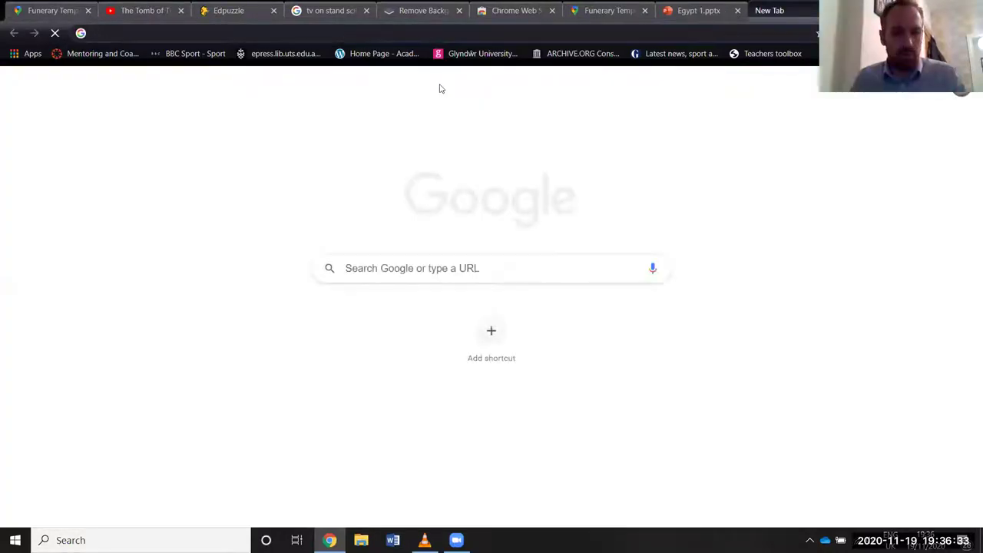
{"action": "key", "text": "ctrl+v"}
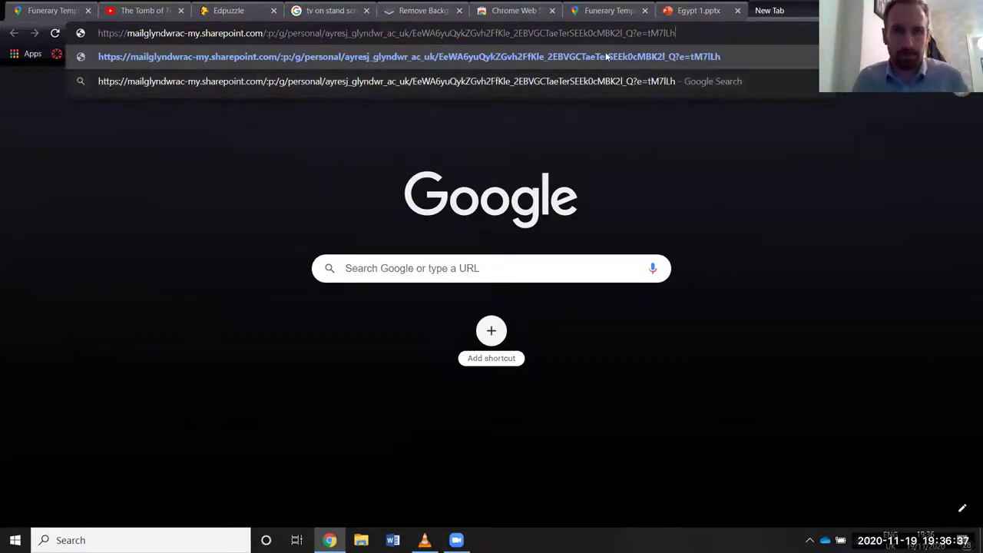
Step: Return to the Egypt 1 presentation's browser tab, select the sharing link in the dialog, and close the dialog
{"action": "left_click", "coordinate": [692, 13]}
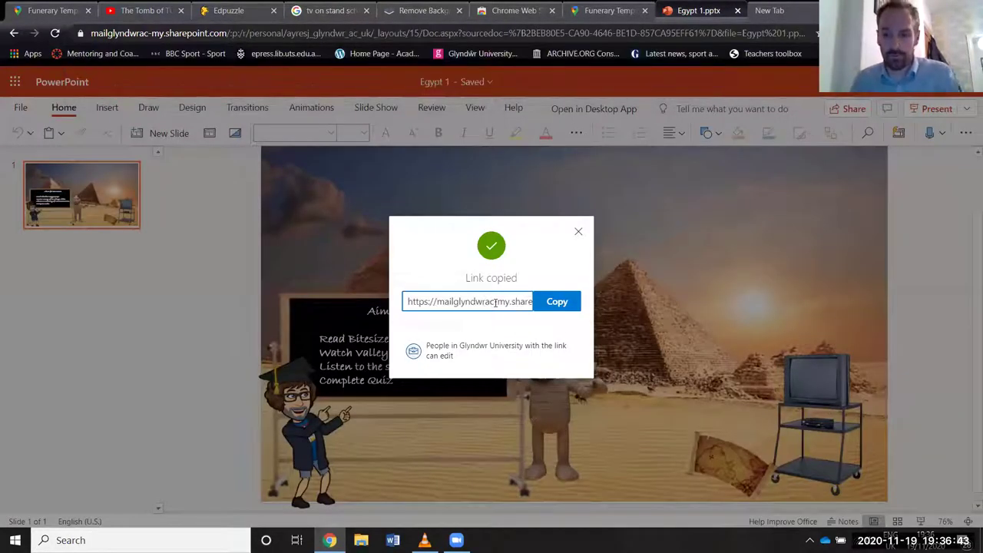
{"action": "left_click", "coordinate": [508, 302]}
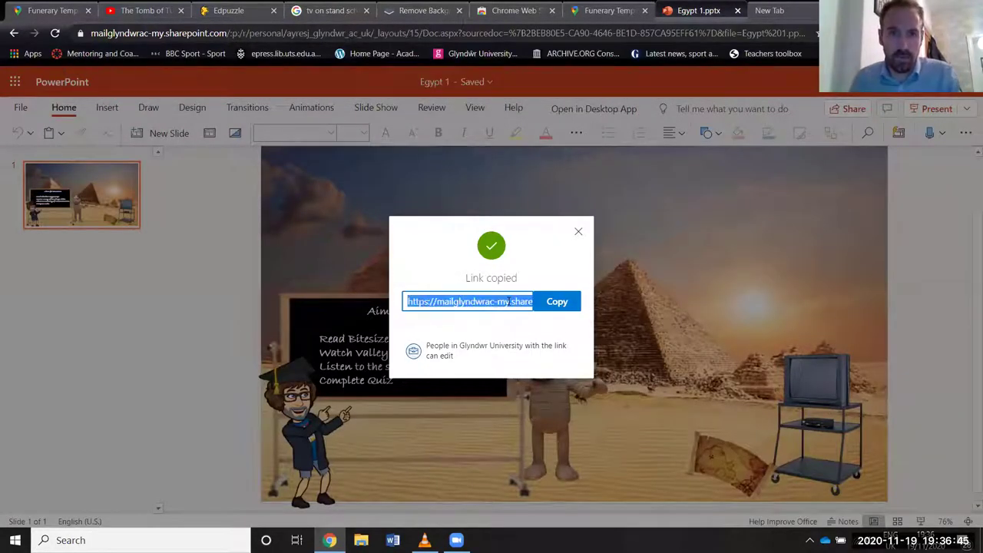
{"action": "left_click", "coordinate": [507, 302]}
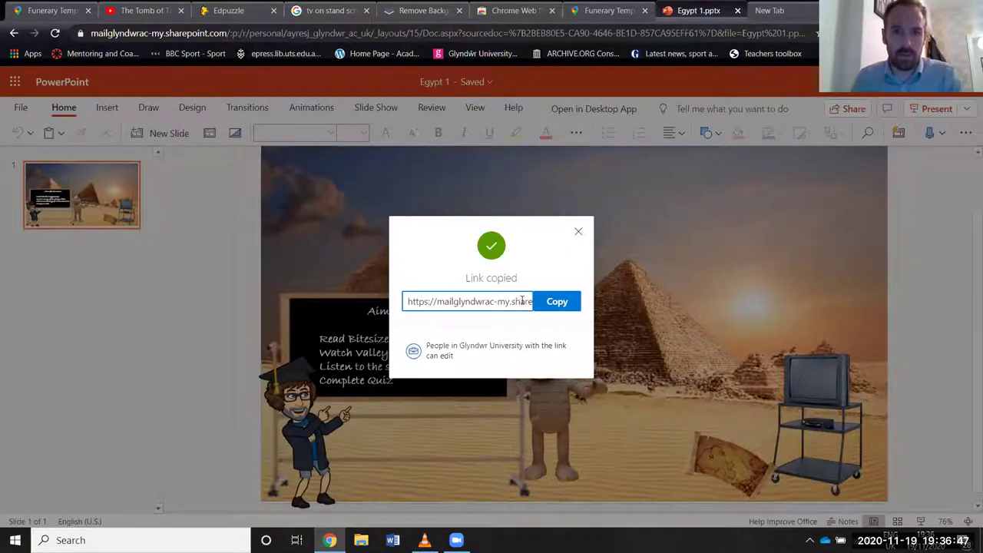
{"action": "left_click", "coordinate": [522, 301]}
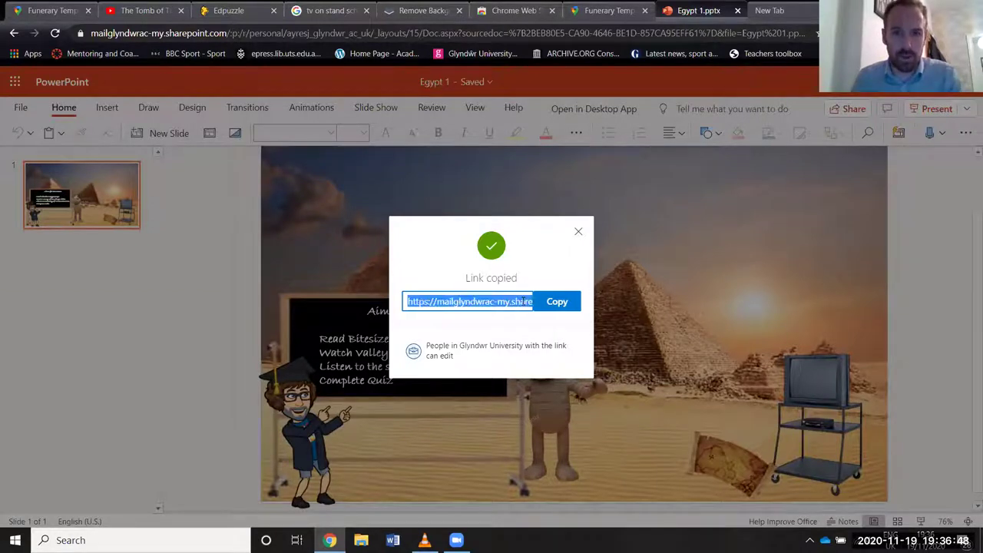
{"action": "left_click", "coordinate": [578, 231]}
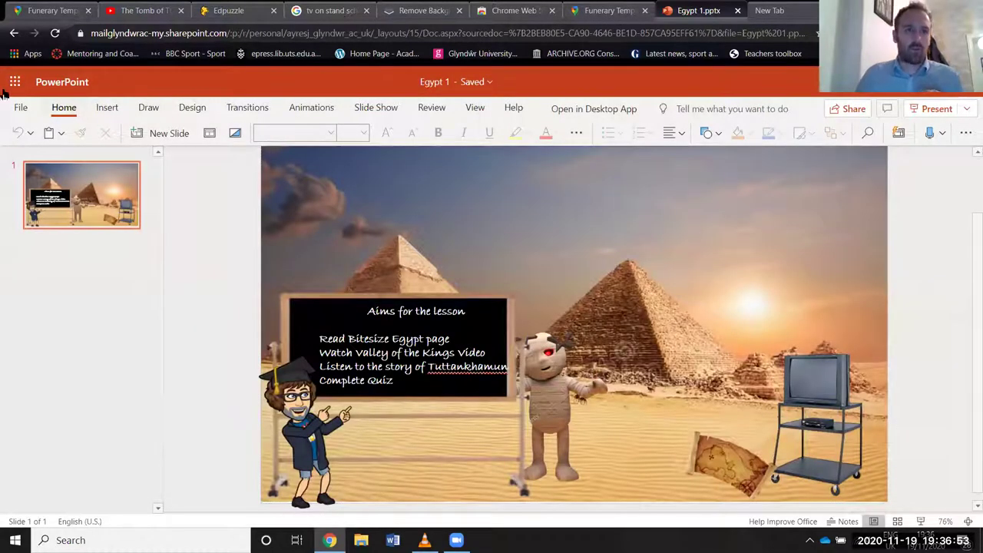
Step: Go back to the Office 365 home page and copy a sharing link for Egypt 1 from its options among the recent files
{"action": "left_click", "coordinate": [13, 34]}
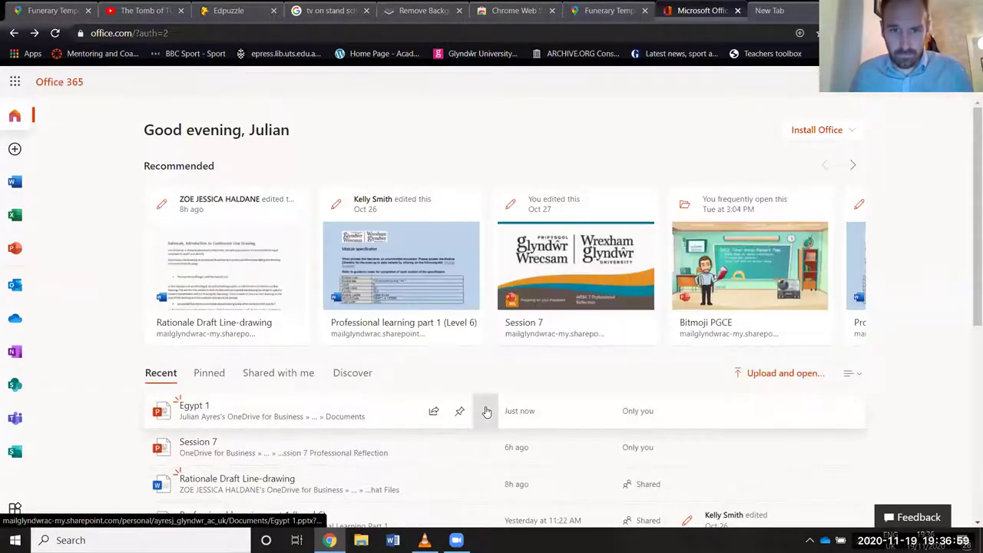
{"action": "left_click", "coordinate": [485, 411]}
{"action": "scroll", "coordinate": [438, 392], "scroll_direction": "down", "scroll_amount": 2}
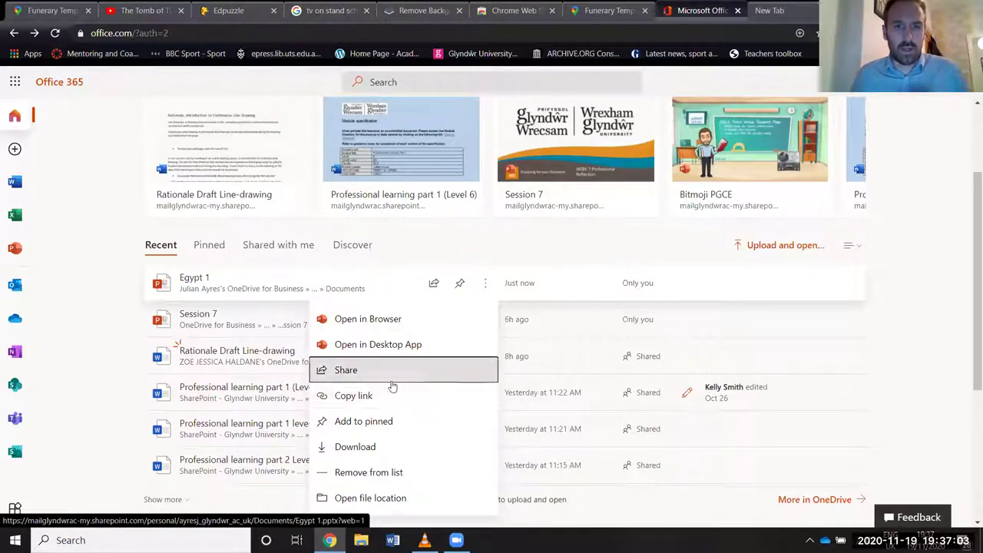
{"action": "left_click", "coordinate": [391, 397]}
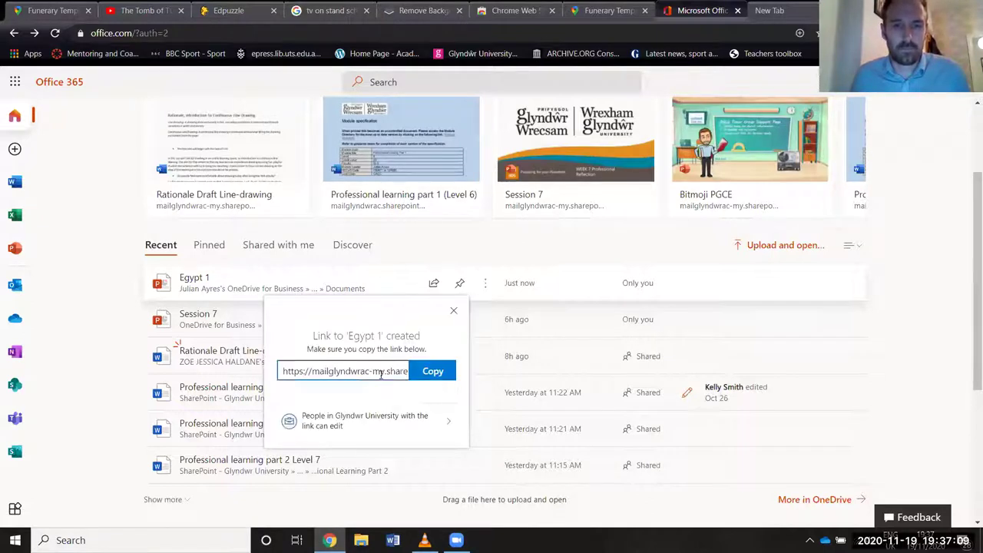
{"action": "left_click", "coordinate": [392, 379]}
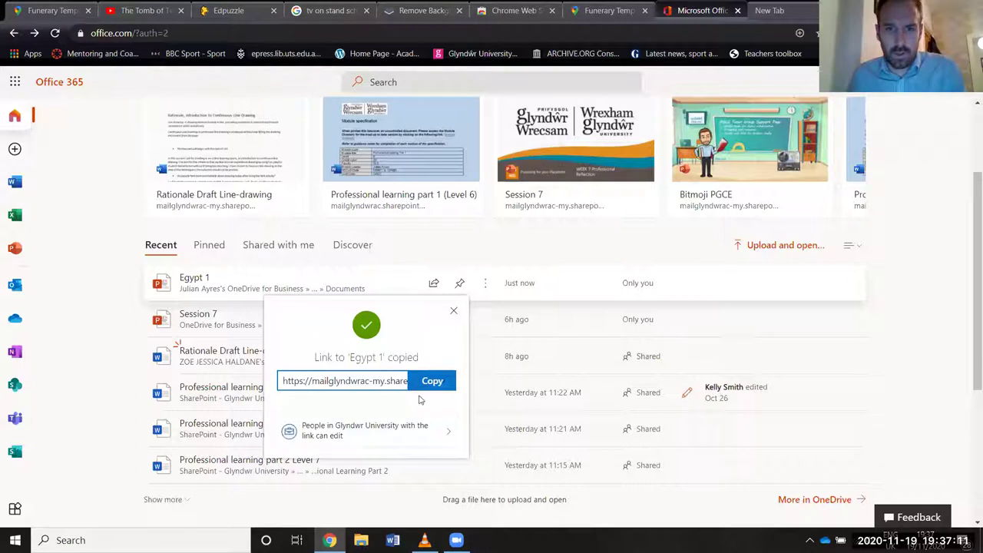
{"action": "left_click", "coordinate": [385, 382]}
{"action": "left_click", "coordinate": [386, 381]}
{"action": "left_click", "coordinate": [389, 381]}
{"action": "left_click", "coordinate": [391, 380]}
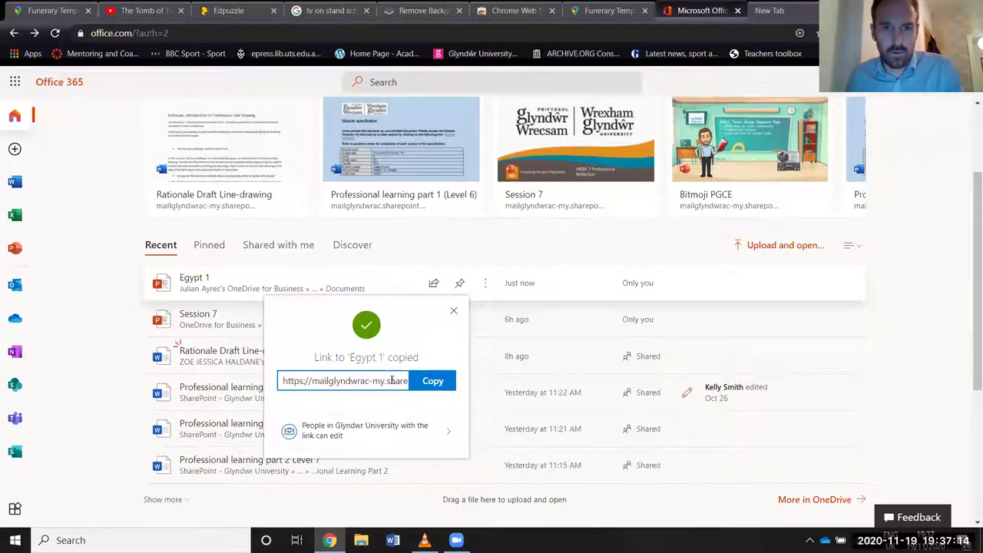
{"action": "left_click", "coordinate": [433, 384]}
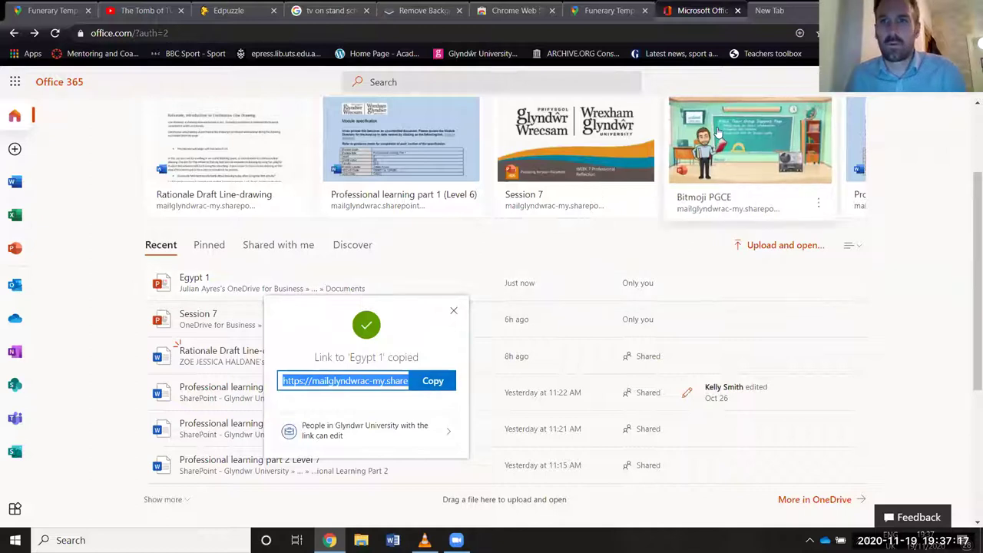
{"action": "left_click", "coordinate": [770, 11]}
{"action": "key", "text": "ctrl+v"}
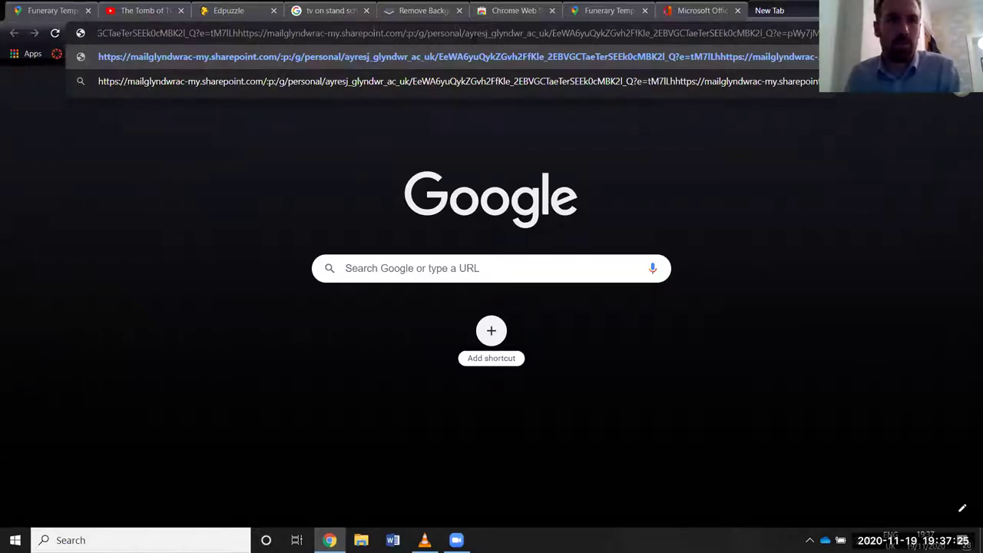
{"action": "key", "text": "Left"}
{"action": "key", "text": "Left"}
{"action": "key", "text": "Left"}
{"action": "key", "text": "Left"}
{"action": "key", "text": "Left"}
{"action": "key", "text": "Left"}
{"action": "key", "text": "Left"}
{"action": "key", "text": "Left"}
{"action": "key", "text": "Left"}
{"action": "key", "text": "Left"}
{"action": "key", "text": "Left"}
{"action": "key", "text": "Left"}
{"action": "key", "text": "Left"}
{"action": "key", "text": "Left"}
{"action": "key", "text": "Left"}
{"action": "key", "text": "Left"}
{"action": "key", "text": "Left"}
{"action": "key", "text": "Left"}
{"action": "key", "text": "Left"}
{"action": "key", "text": "Left"}
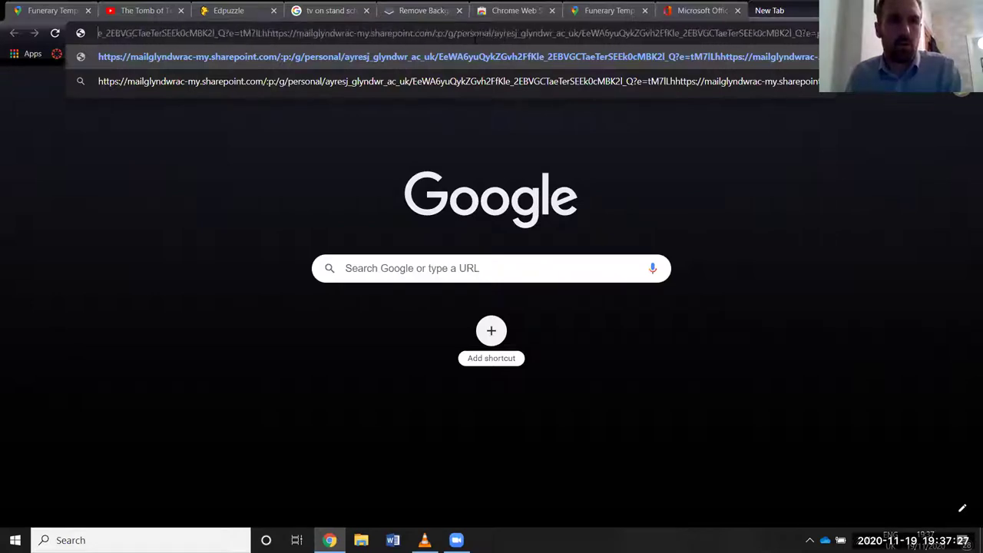
{"action": "key", "text": "Left"}
{"action": "key", "text": "Left"}
{"action": "key", "text": "Left"}
{"action": "key", "text": "Left"}
{"action": "key", "text": "Left"}
{"action": "key", "text": "Left"}
{"action": "key", "text": "Left"}
{"action": "key", "text": "Left"}
{"action": "key", "text": "Left"}
{"action": "key", "text": "Left"}
{"action": "key", "text": "Left"}
{"action": "key", "text": "Left"}
{"action": "key", "text": "Left"}
{"action": "key", "text": "Left"}
{"action": "key", "text": "Left"}
{"action": "key", "text": "Left"}
{"action": "key", "text": "Left"}
{"action": "key", "text": "Left"}
{"action": "key", "text": "Left"}
{"action": "key", "text": "Left"}
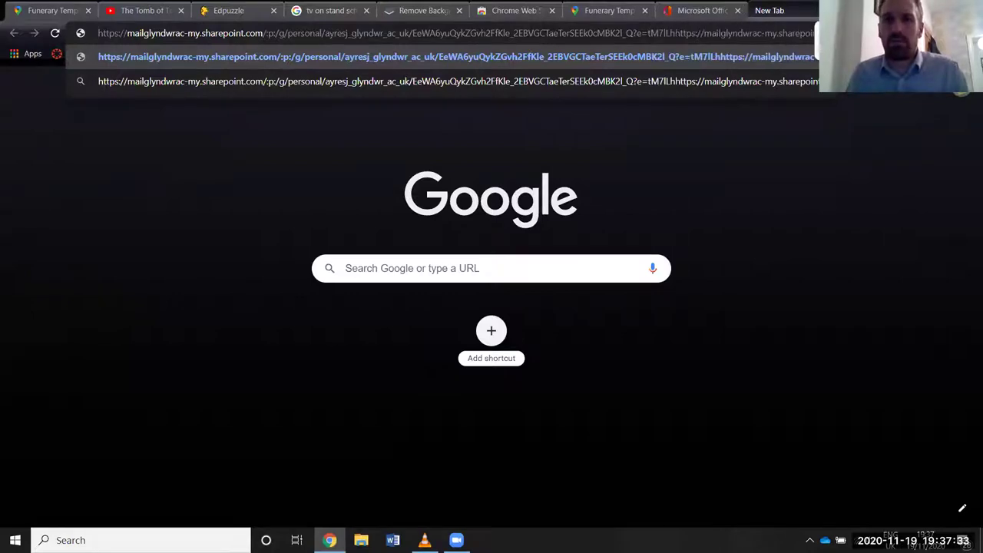
{"action": "key", "text": "ctrl+w"}
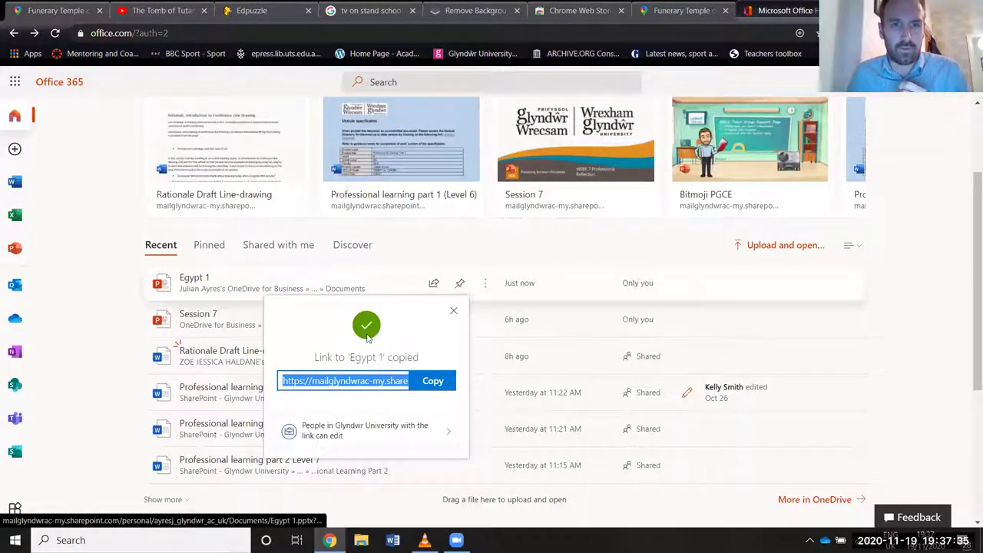
Step: Reopen the sharing options for Egypt 1 and disallow editing for people in Glyndwr University with the link
{"action": "left_click", "coordinate": [453, 310]}
{"action": "left_click", "coordinate": [434, 285]}
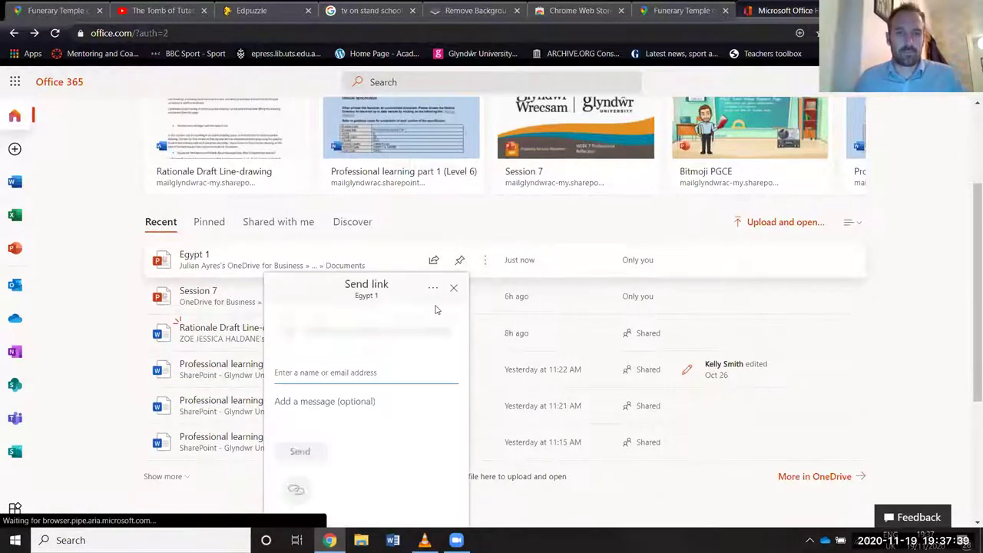
{"action": "scroll", "coordinate": [392, 312], "scroll_direction": "down", "scroll_amount": 2}
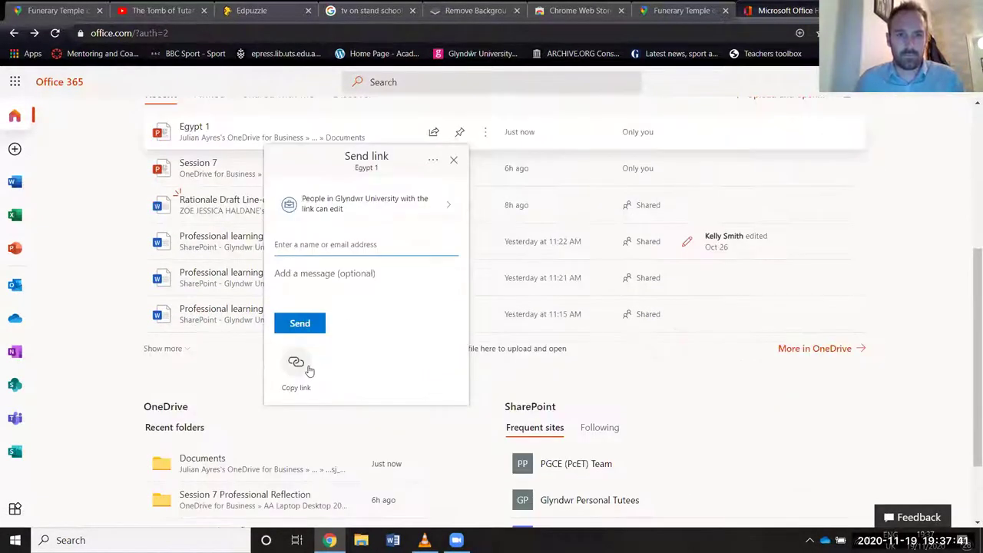
{"action": "left_click", "coordinate": [366, 204]}
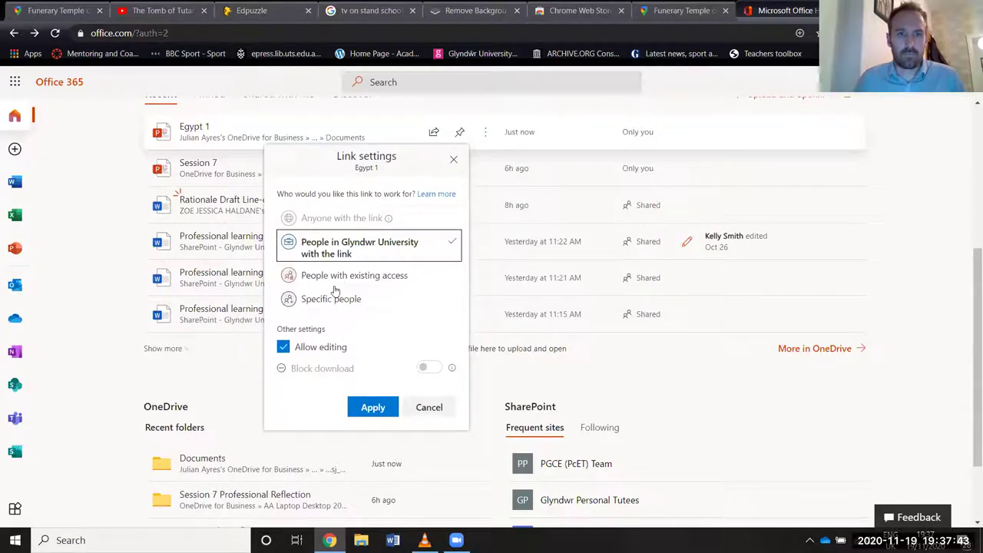
{"action": "left_click", "coordinate": [326, 350]}
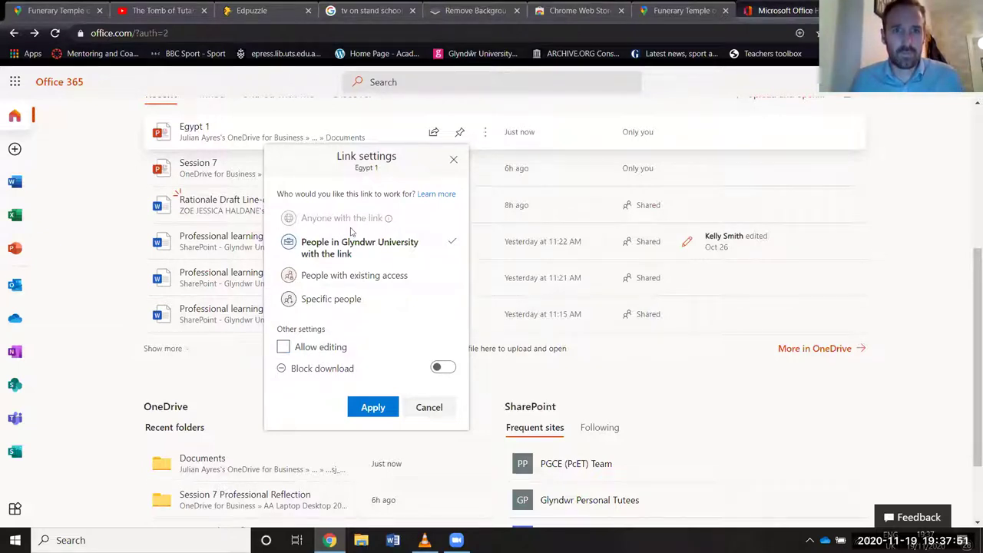
{"action": "left_click", "coordinate": [374, 408]}
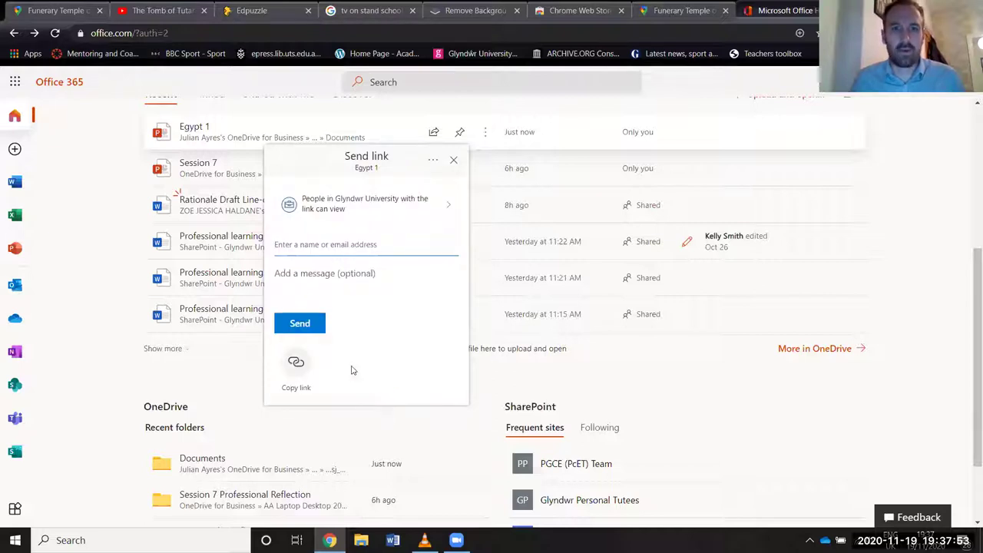
Step: Copy the view-only link to Egypt 1 and paste it into the address bar of a new browser tab
{"action": "left_click", "coordinate": [292, 374]}
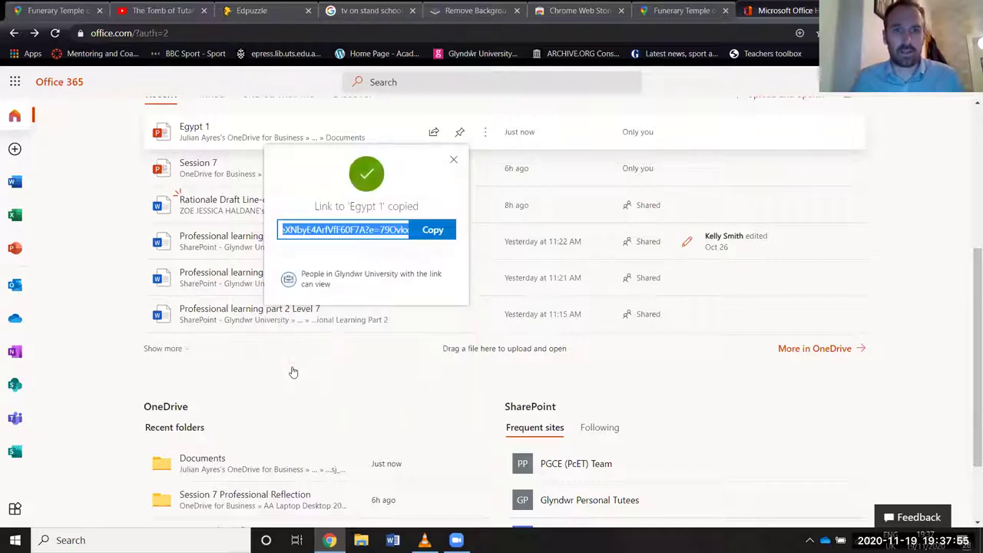
{"action": "left_click", "coordinate": [432, 230]}
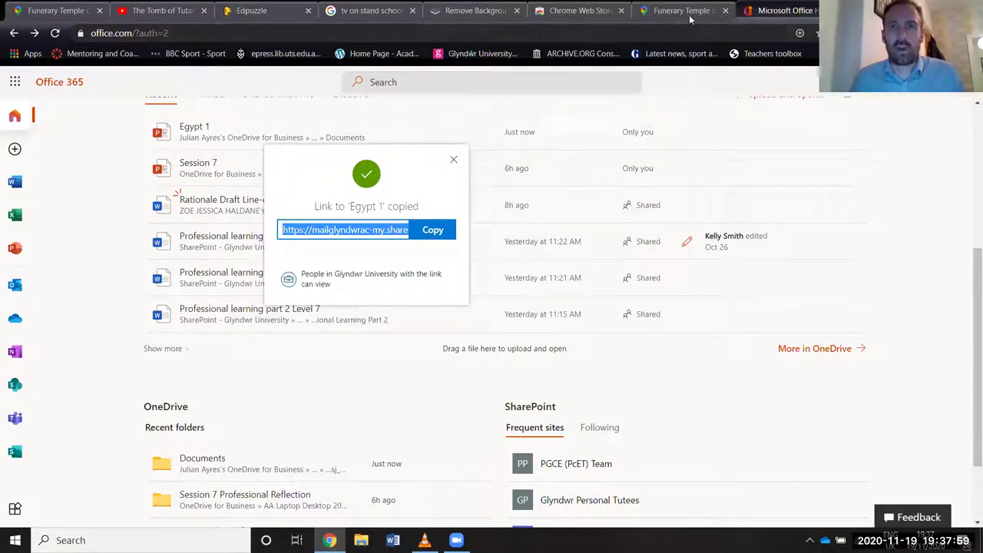
{"action": "key", "text": "ctrl+t"}
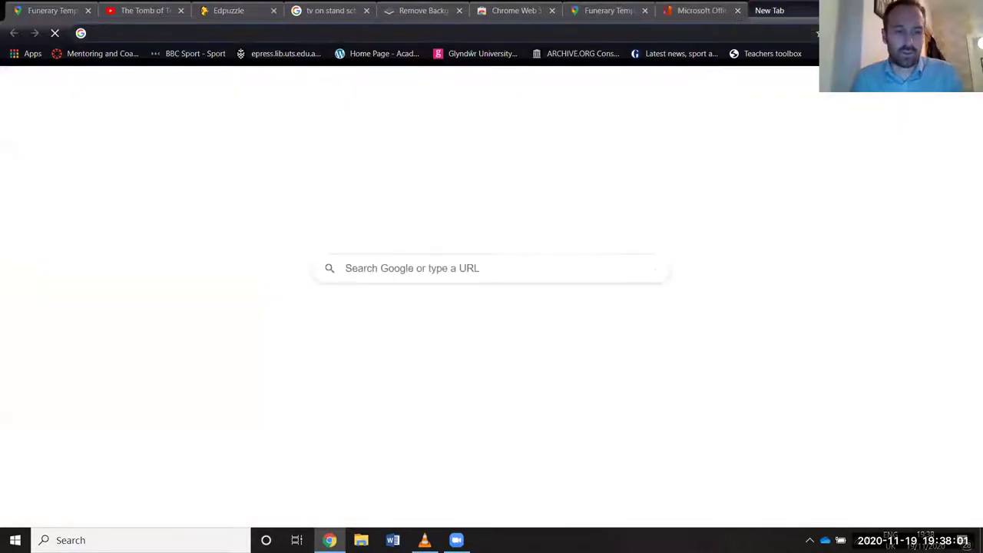
{"action": "key", "text": "ctrl+v"}
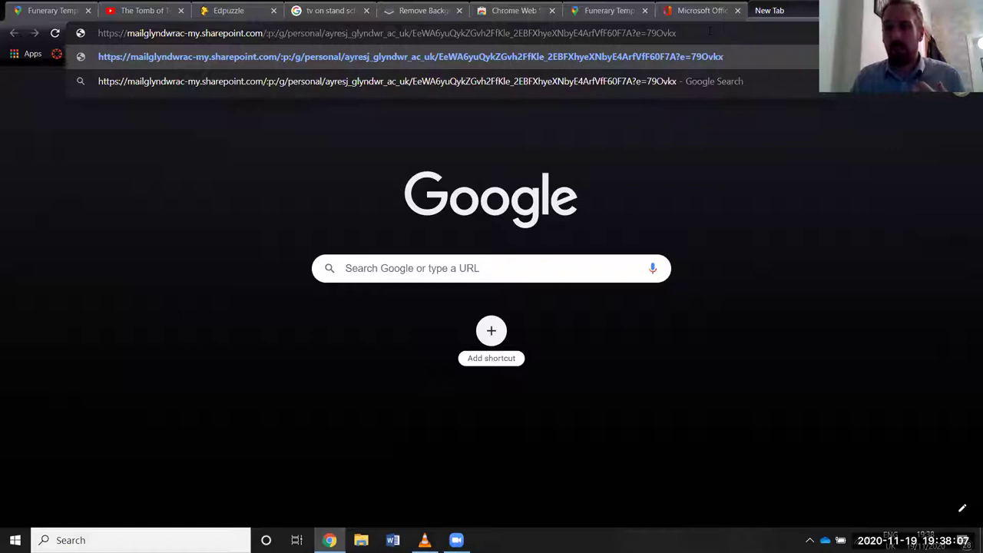
{"action": "key", "text": "super+d"}
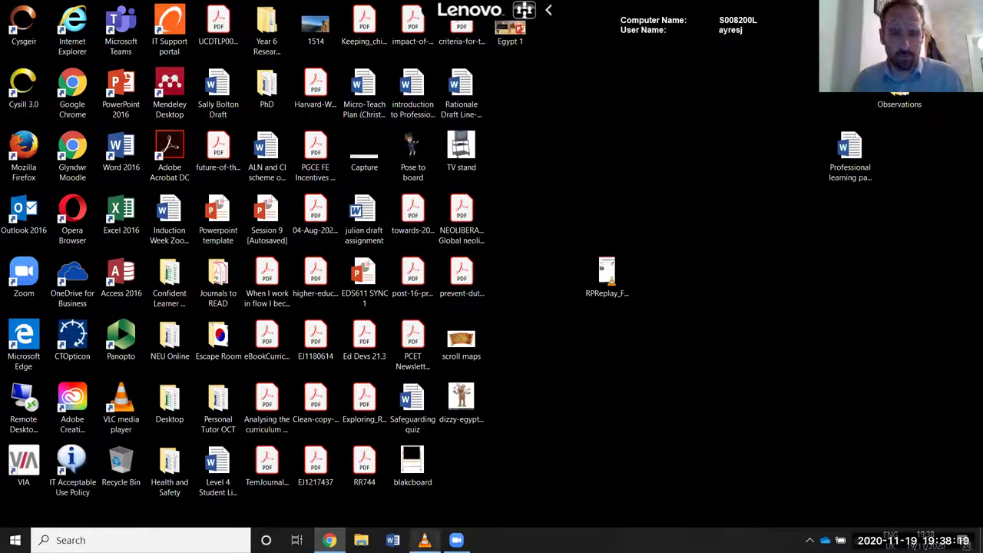
{"action": "mouse_move", "coordinate": [329, 540]}
{"action": "left_click", "coordinate": [369, 481]}
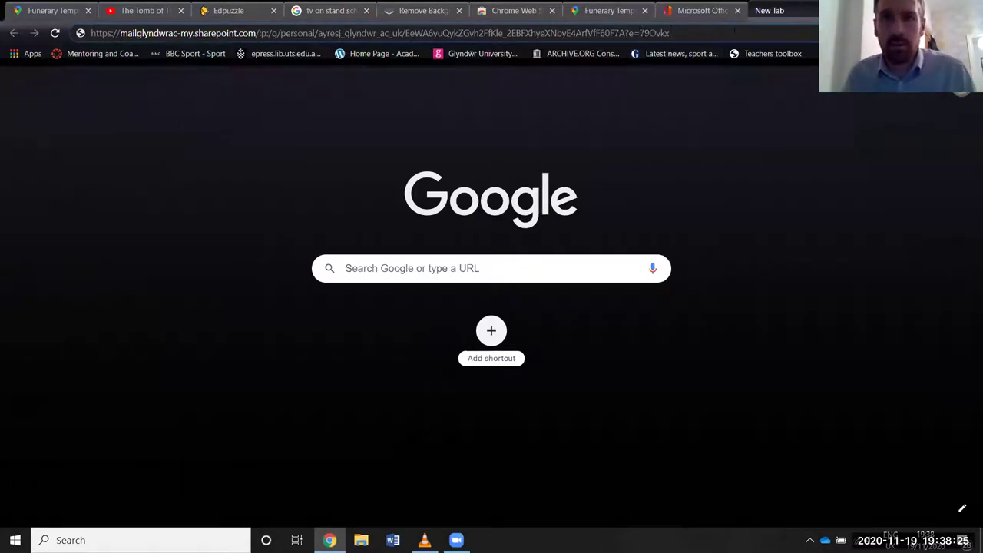
Step: Replace the code after "e=" at the end of the pasted link with "embedview" and load the address
{"action": "key", "text": "ctrl+shift+Left"}
{"action": "type", "text": "embedview"}
{"action": "key", "text": "Return"}
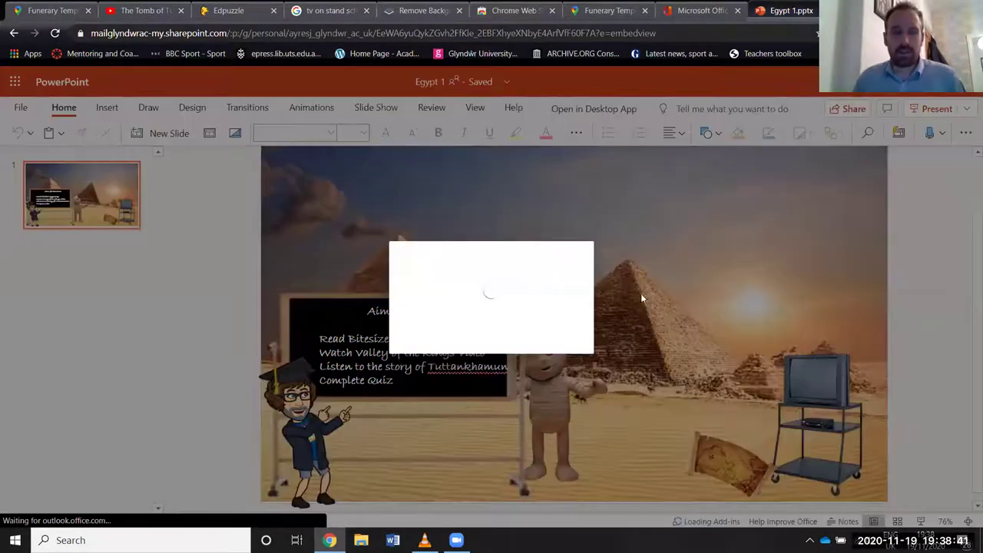
Step: Generate a sharing link from the open Egypt 1 presentation and copy the entire link
{"action": "left_click", "coordinate": [421, 388]}
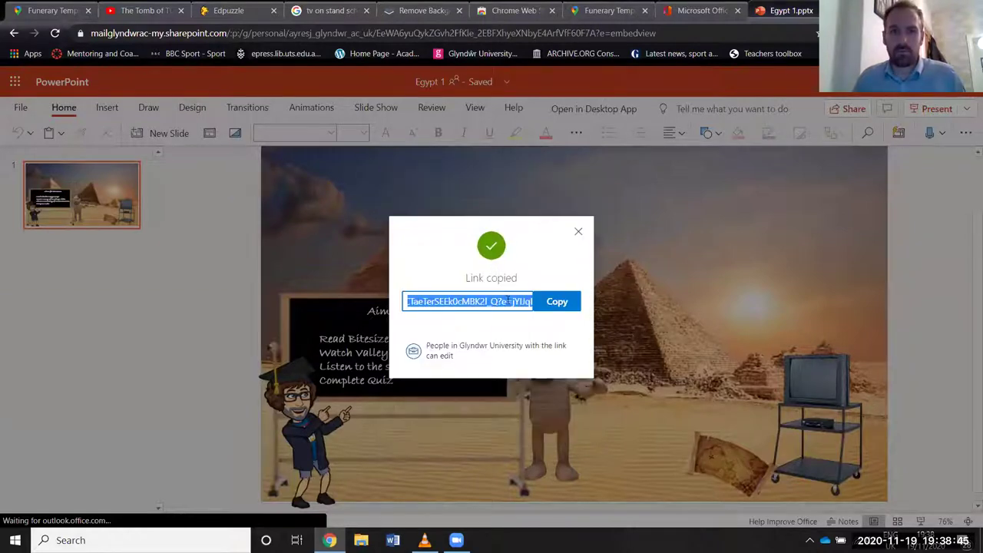
{"action": "left_click", "coordinate": [508, 300]}
{"action": "double_click", "coordinate": [516, 301]}
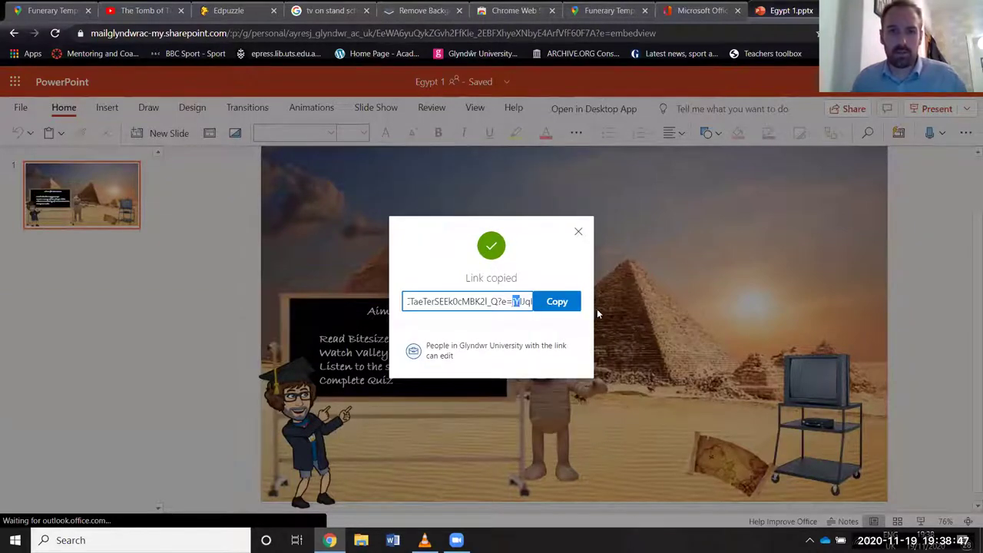
{"action": "triple_click", "coordinate": [517, 302]}
{"action": "key", "text": "ctrl+c"}
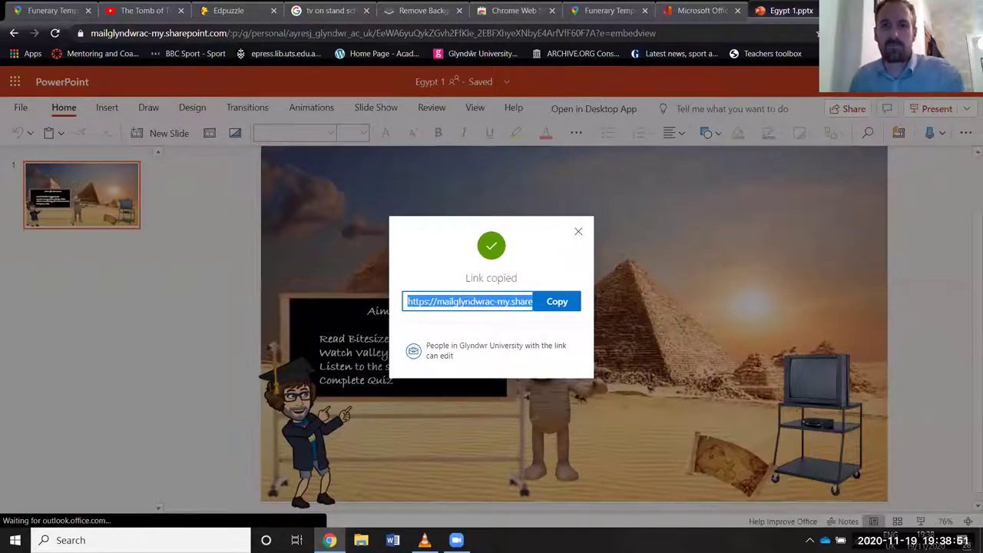
Step: Paste the copied link into a new browser tab, replace the code after "e=" with "embedview", and load it
{"action": "key", "text": "ctrl+t"}
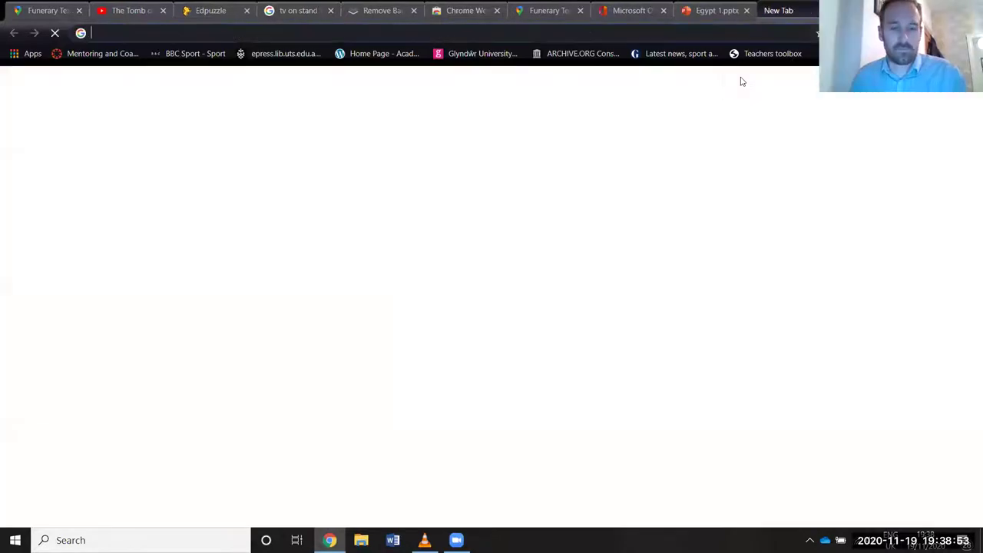
{"action": "key", "text": "ctrl+v"}
{"action": "double_click", "coordinate": [657, 33]}
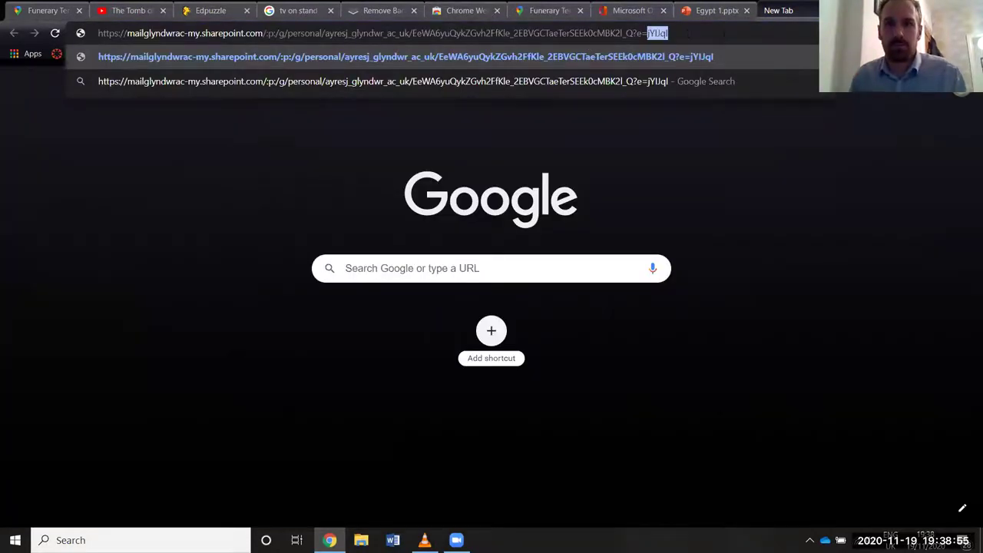
{"action": "type", "text": "embedview"}
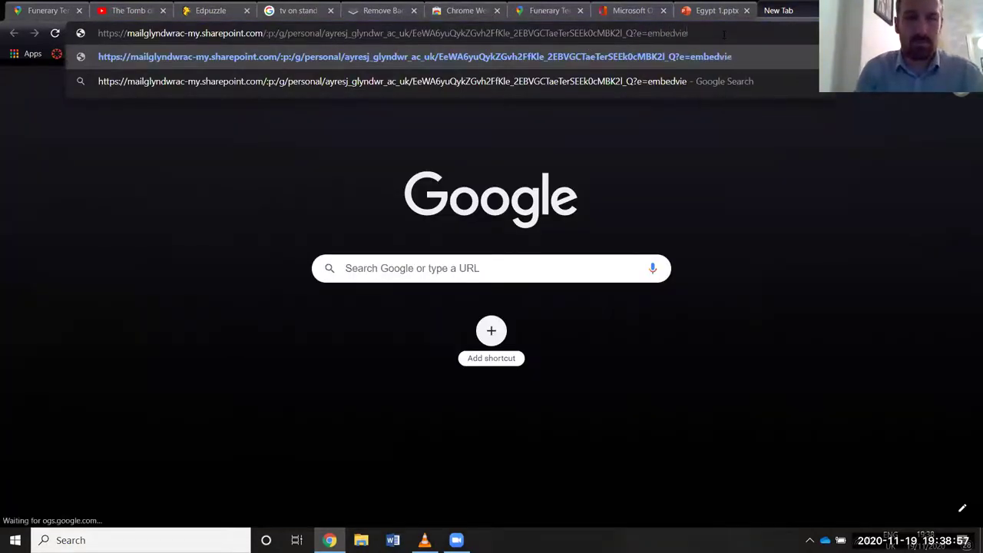
{"action": "key", "text": "Return"}
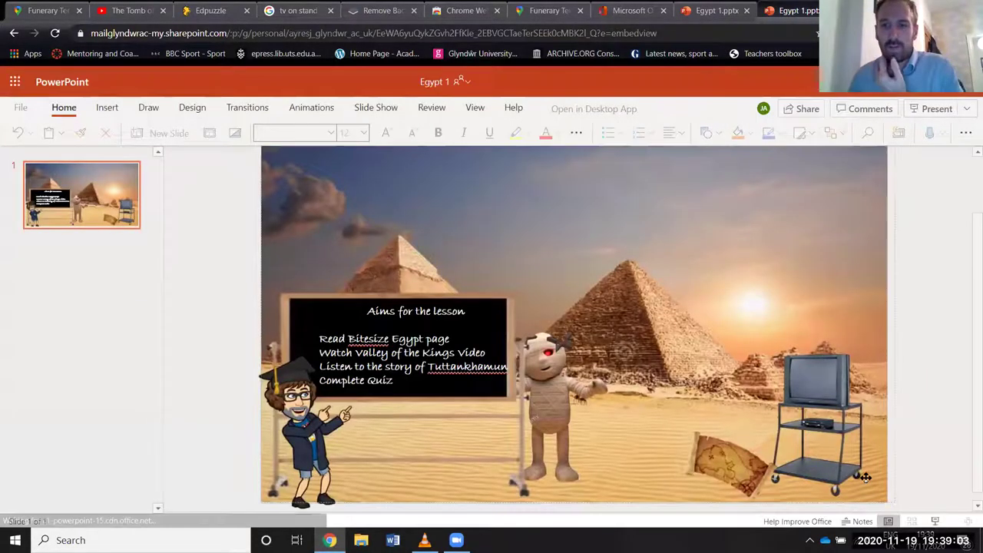
Step: Close both Egypt 1 presentation tabs and dismiss the copied-link dialog on the Office 365 home page
{"action": "left_click", "coordinate": [746, 11]}
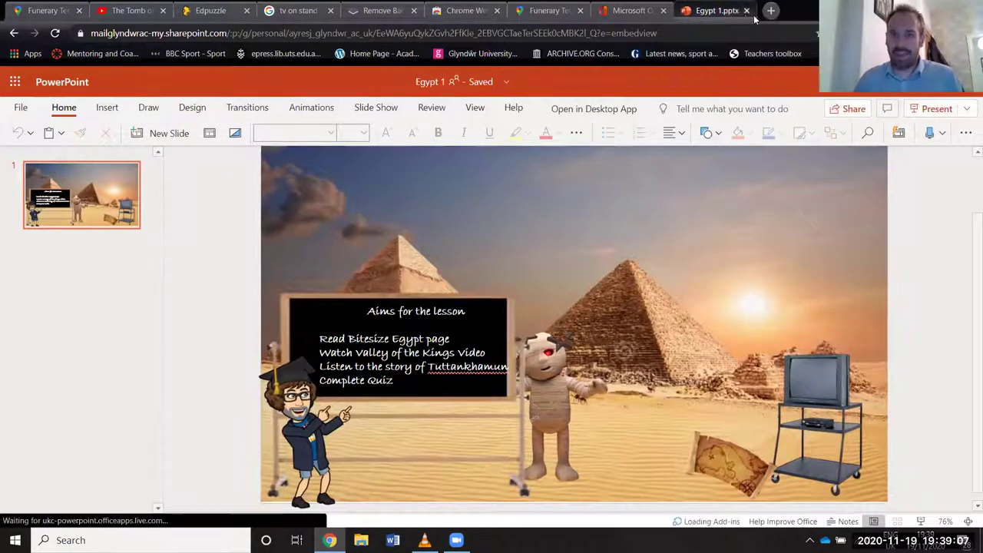
{"action": "left_click", "coordinate": [749, 11]}
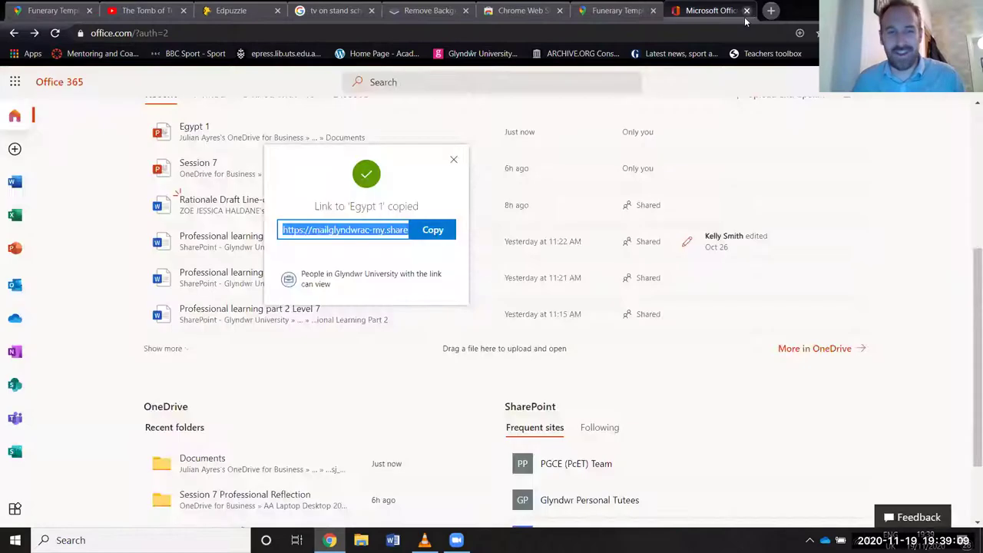
{"action": "left_click", "coordinate": [454, 159]}
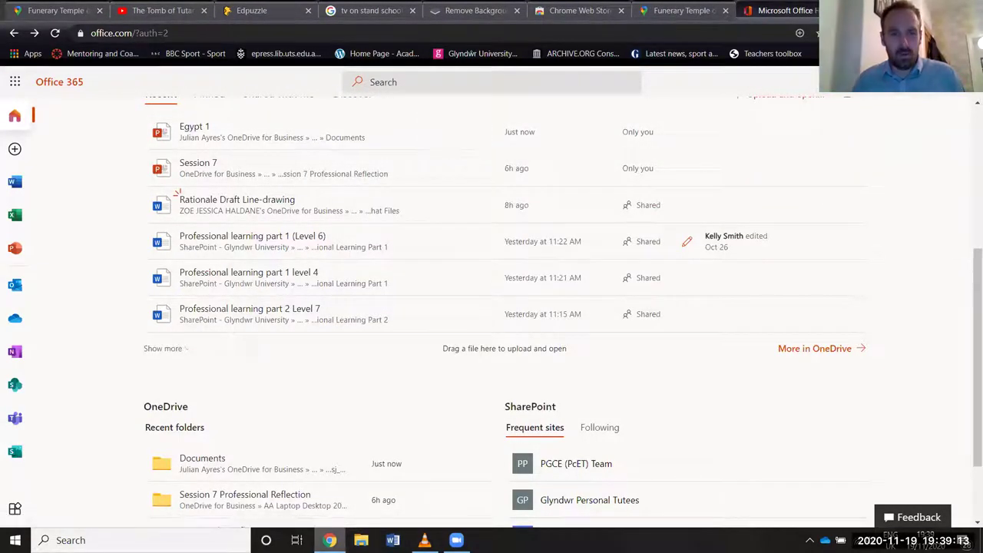
{"action": "key", "text": "super+d"}
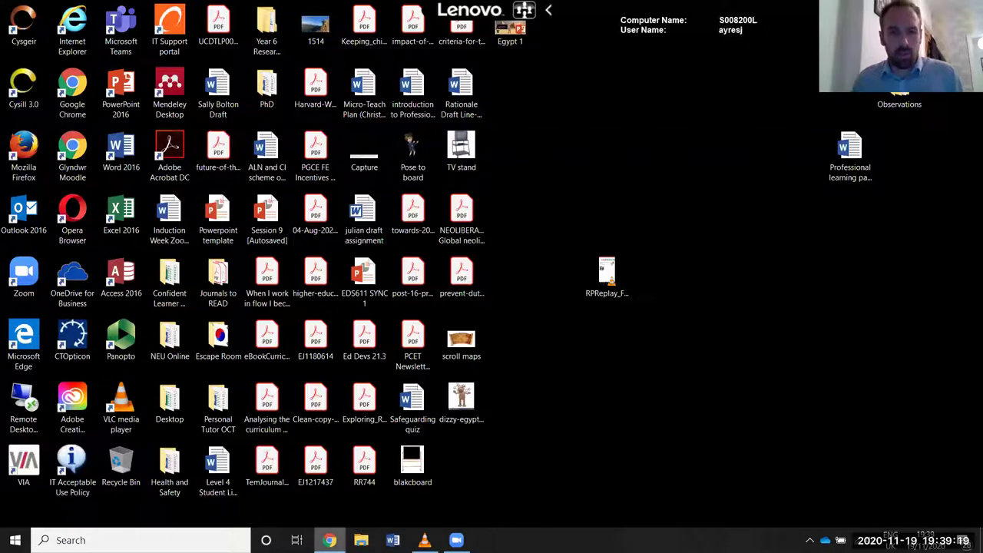
{"action": "left_click", "coordinate": [330, 540]}
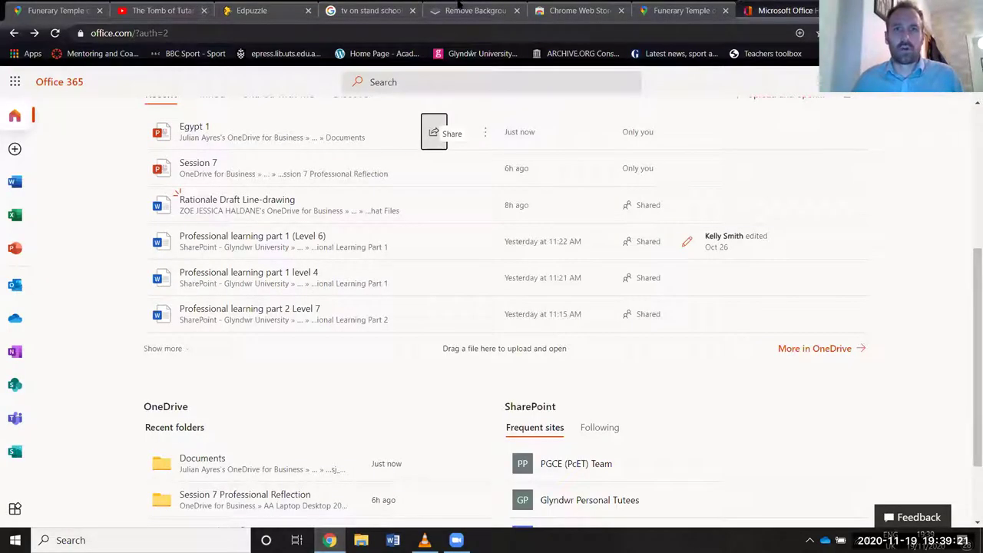
Step: Search for "google classroom" in the Chrome Web Store tab, open Google Classroom, and enter the first class, labelled Higher Group
{"action": "left_click", "coordinate": [571, 8]}
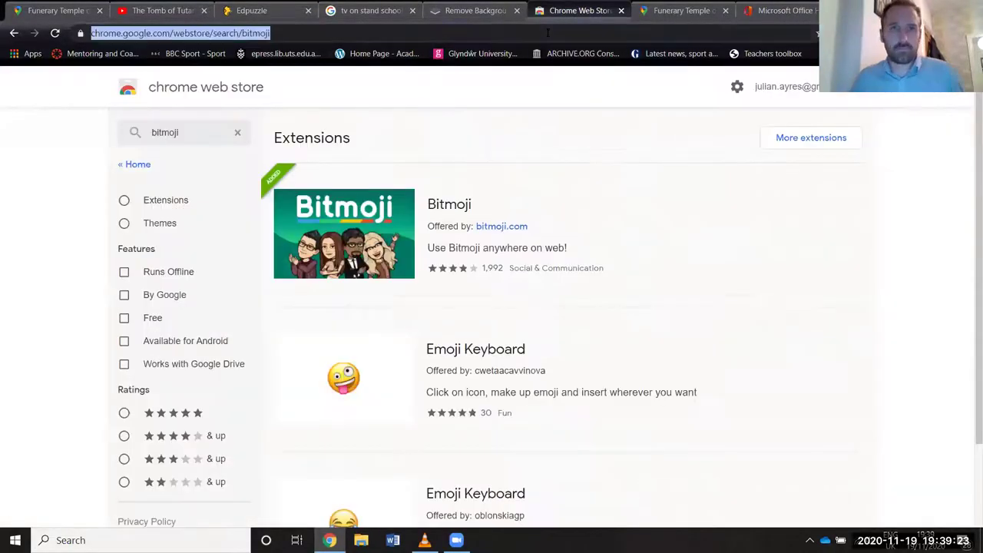
{"action": "type", "text": "google classroom"}
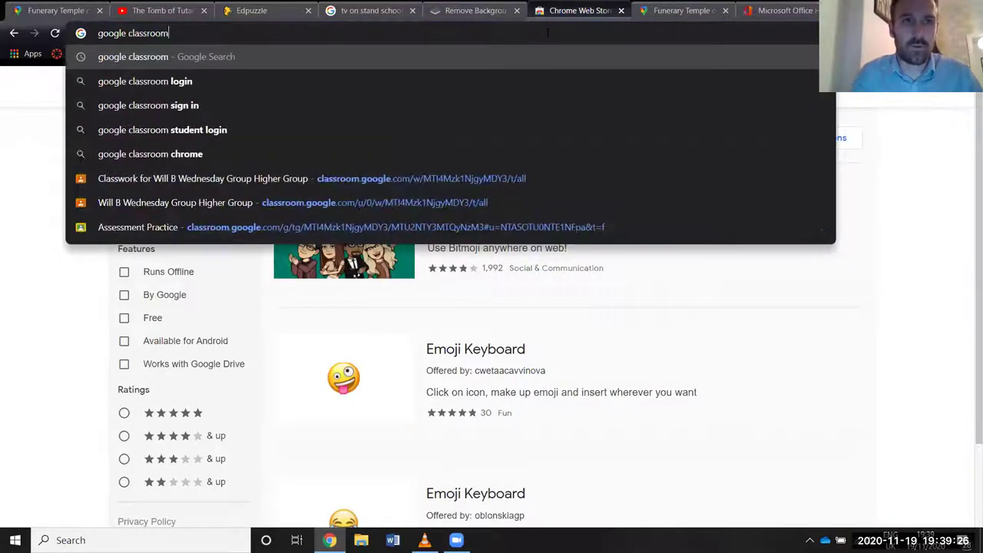
{"action": "key", "text": "Return"}
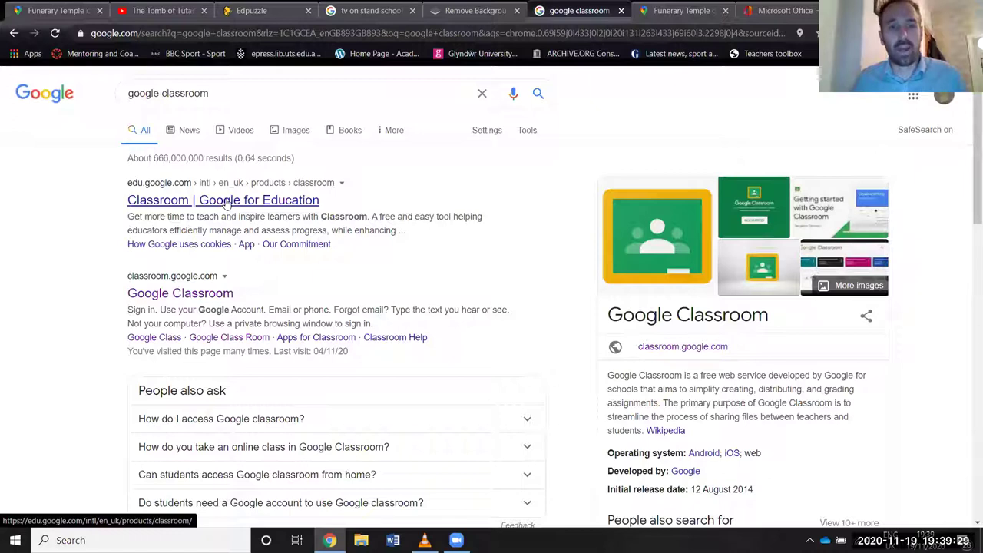
{"action": "left_click", "coordinate": [175, 290]}
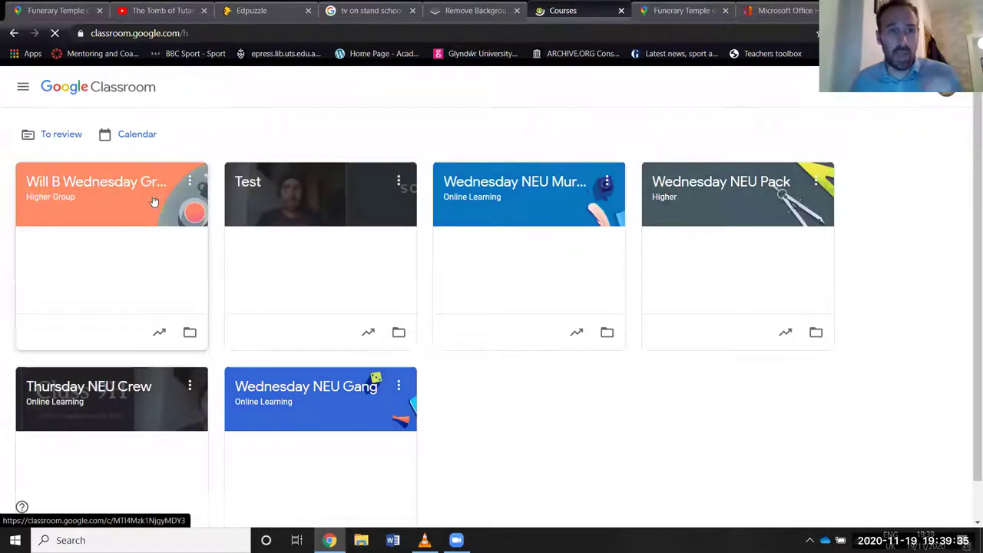
{"action": "left_click", "coordinate": [143, 187]}
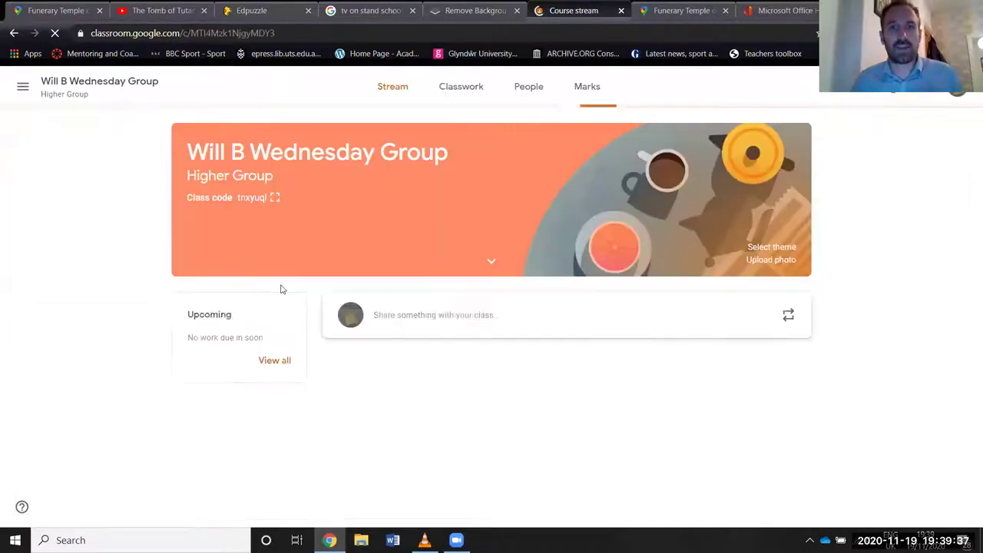
Step: Start a new announcement in the class stream, attach the copied presentation link to it, and show the desktop
{"action": "left_click", "coordinate": [384, 324]}
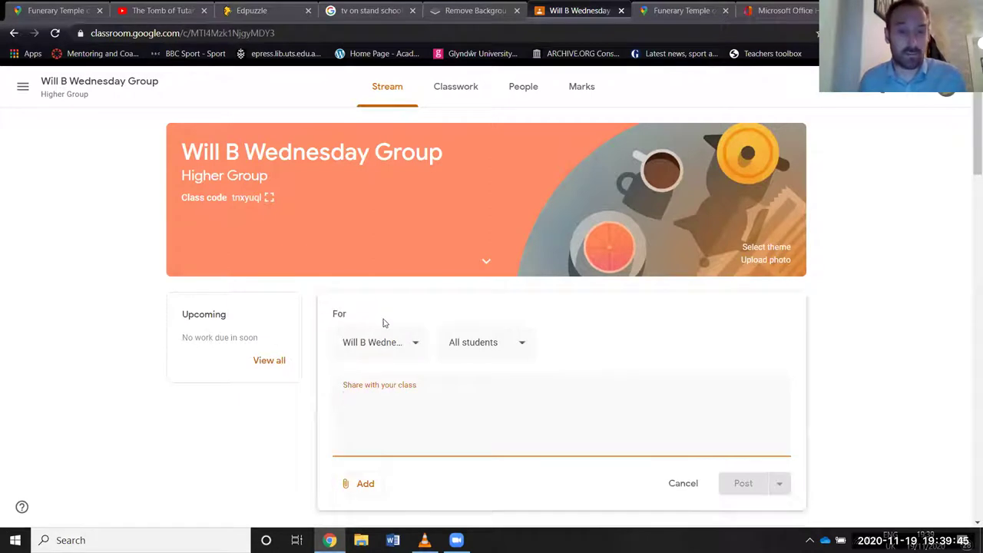
{"action": "left_click", "coordinate": [362, 485]}
{"action": "left_click", "coordinate": [376, 462]}
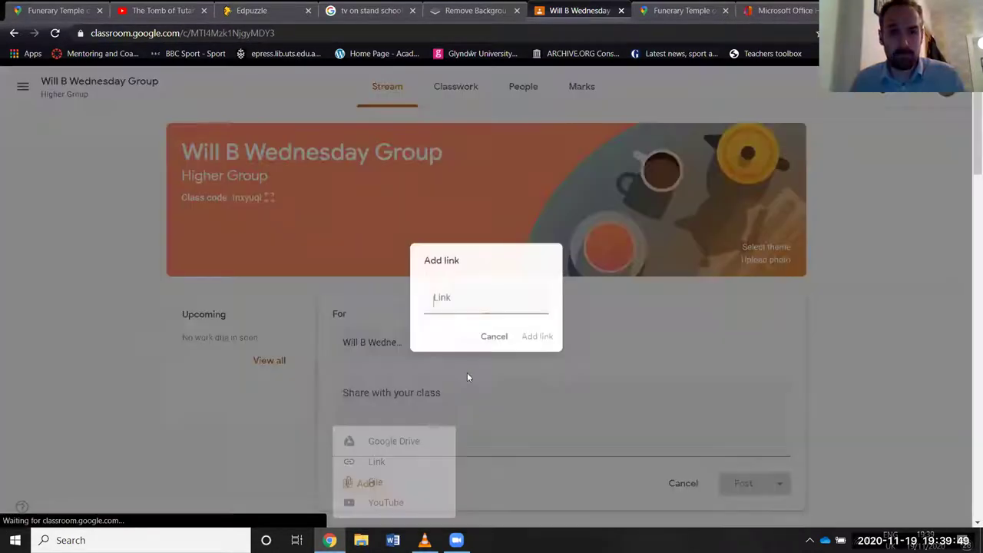
{"action": "key", "text": "ctrl+v"}
{"action": "left_click", "coordinate": [542, 340]}
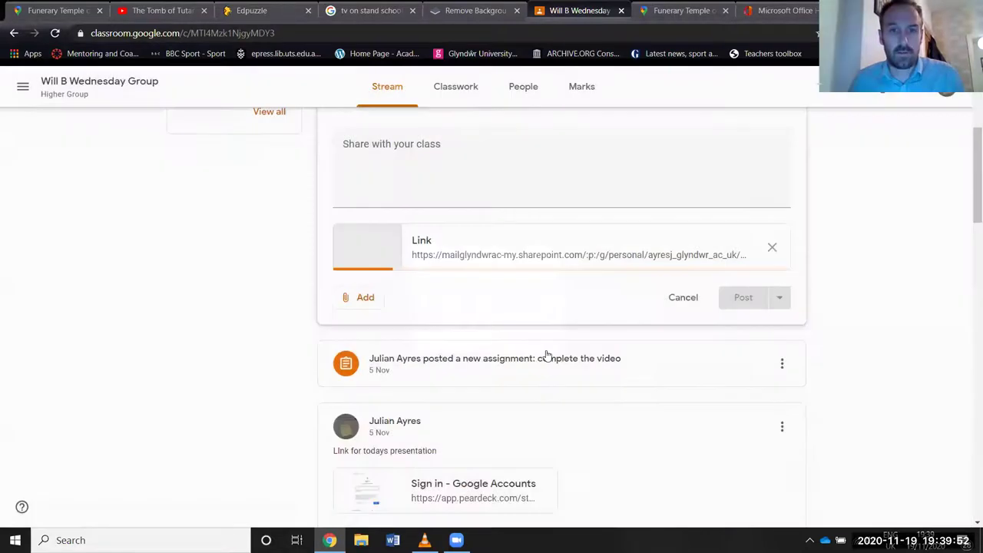
{"action": "left_click", "coordinate": [471, 167]}
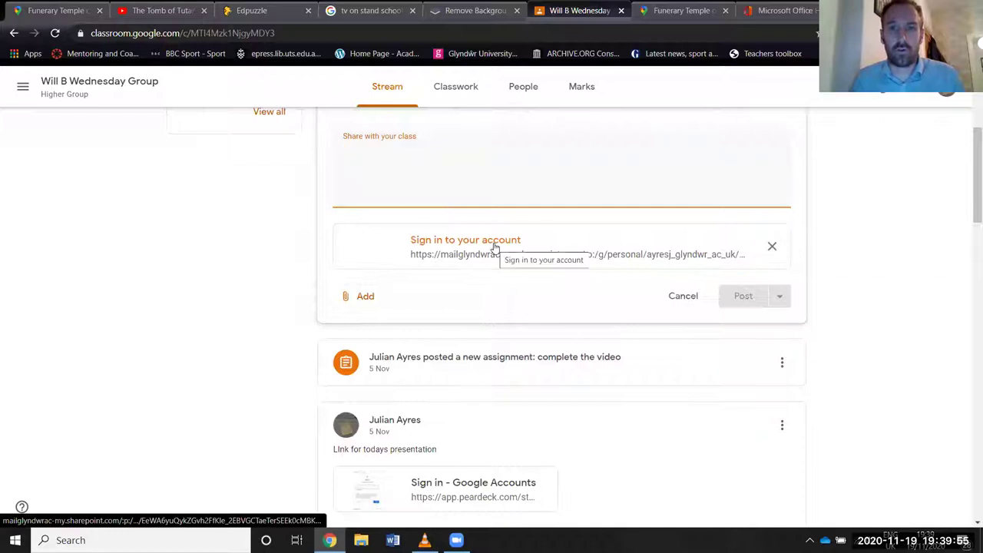
{"action": "scroll", "coordinate": [496, 247], "scroll_direction": "up", "scroll_amount": 2}
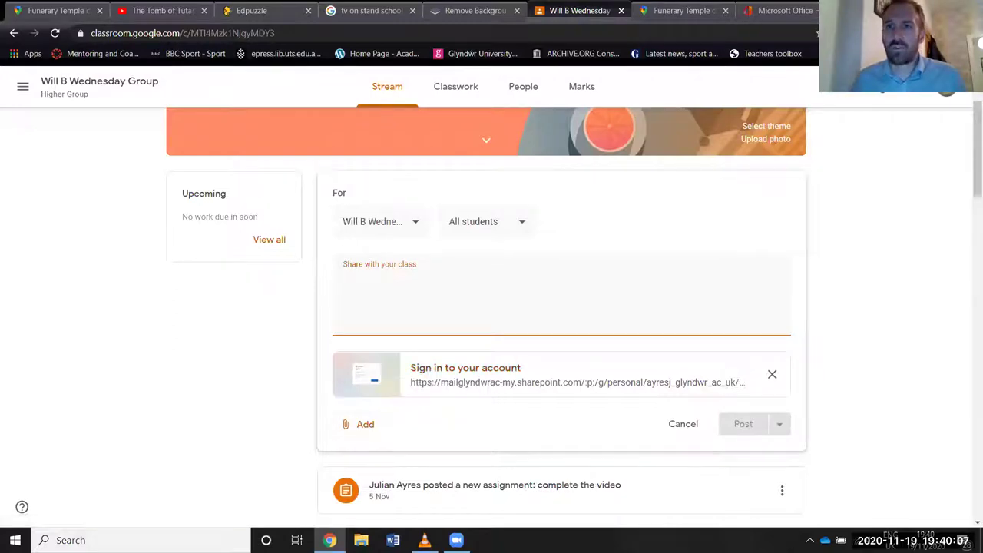
{"action": "key", "text": "super+d"}
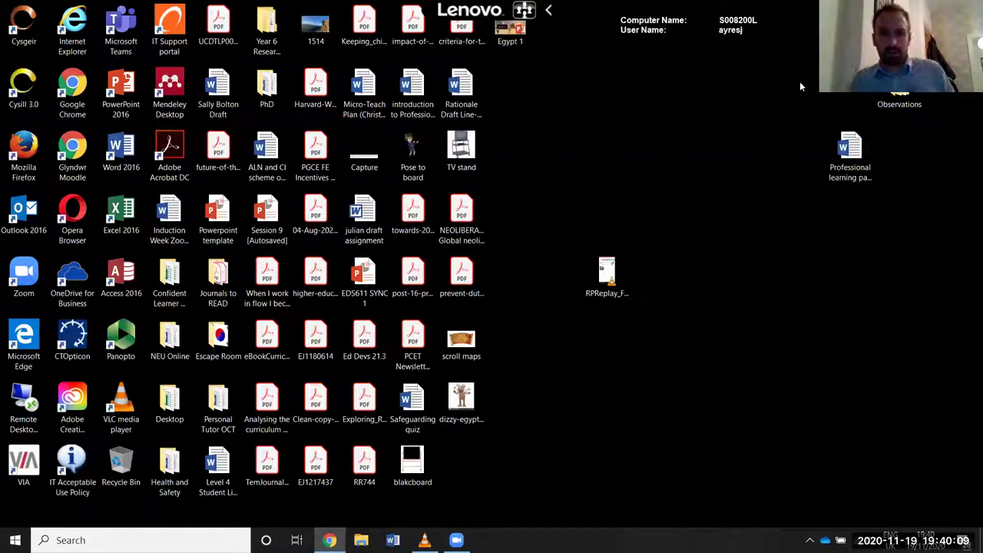
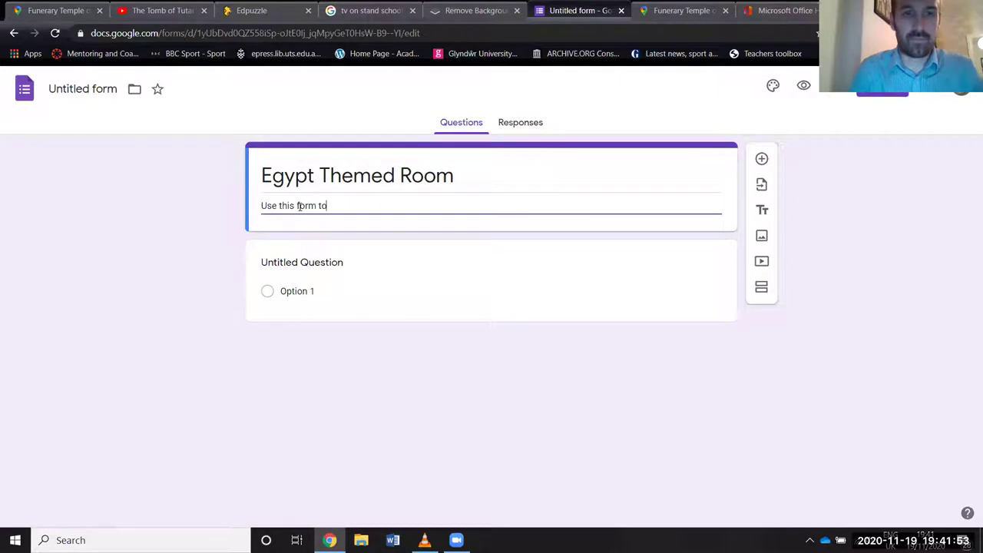
Step: Complete the form description as "Use this form to send in your completed theme answers" and name the form Egypt Themed Room
{"action": "type", "text": "send in your completed theme ans"}
{"action": "key", "text": "BackSpace"}
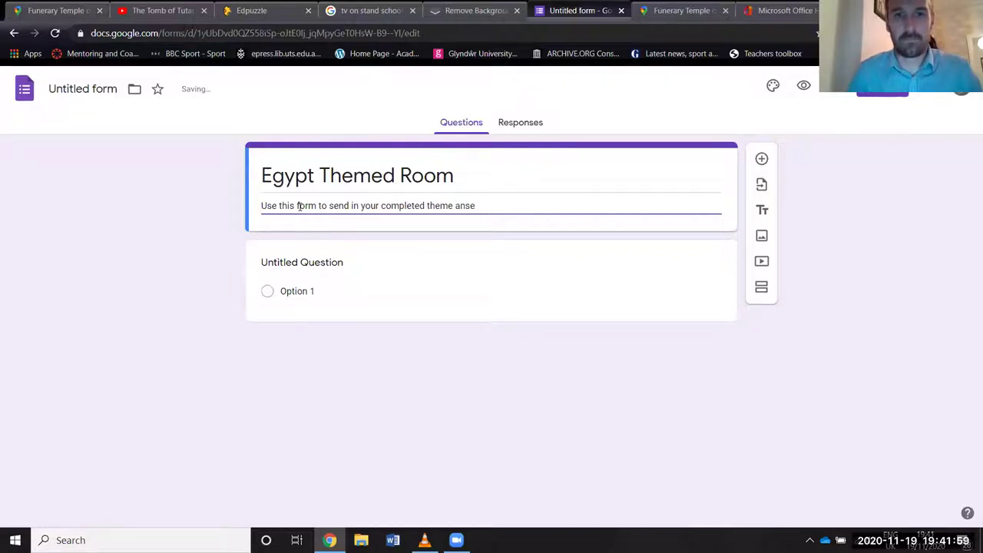
{"action": "type", "text": "ers"}
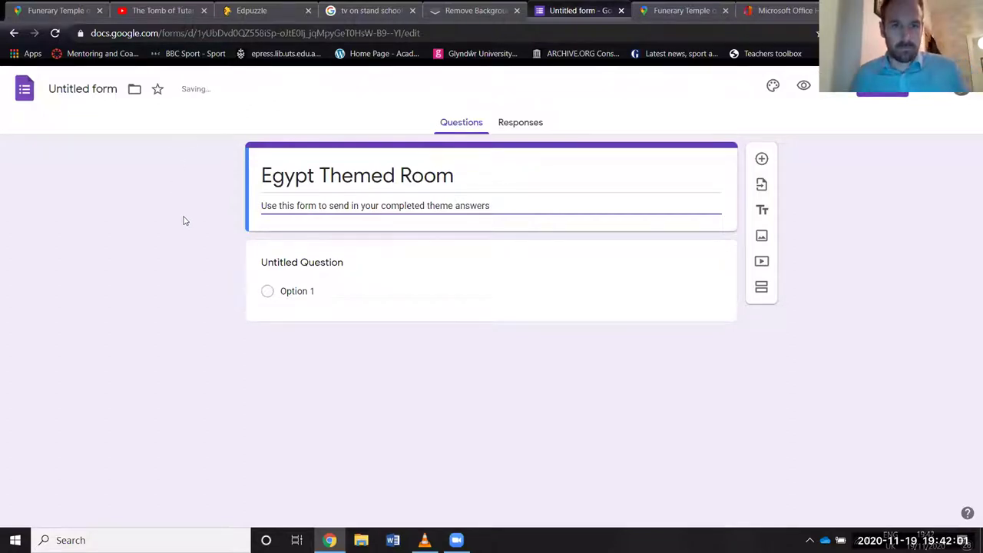
{"action": "left_click", "coordinate": [288, 261]}
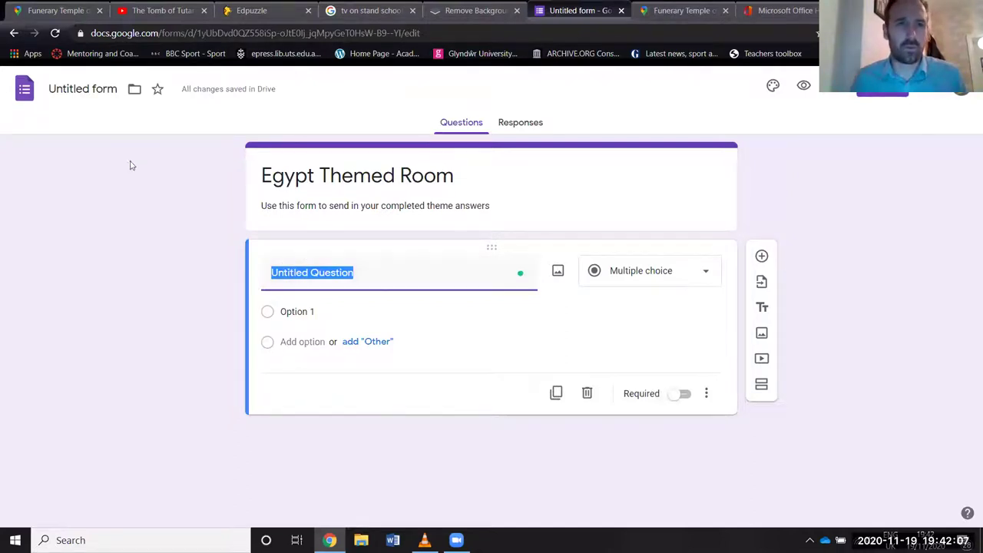
{"action": "left_click", "coordinate": [93, 92]}
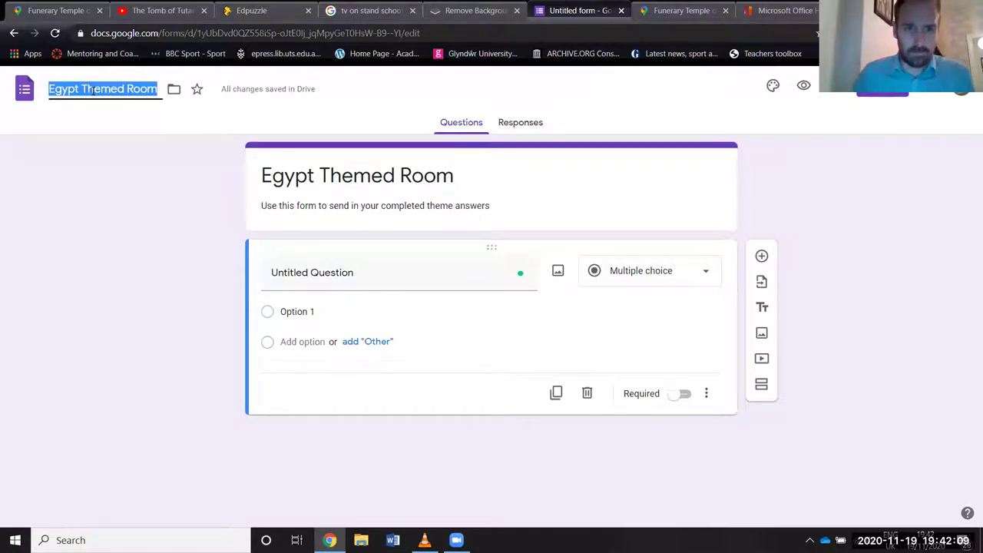
Step: Make the first question "Where did the map take you? What did you see?" a required short-answer question
{"action": "left_click", "coordinate": [367, 274]}
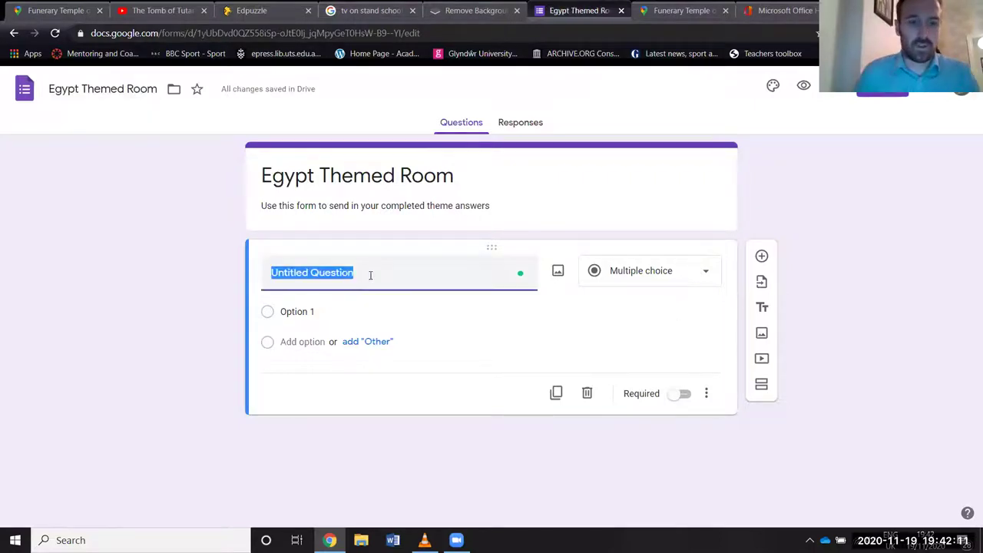
{"action": "type", "text": "Where did t"}
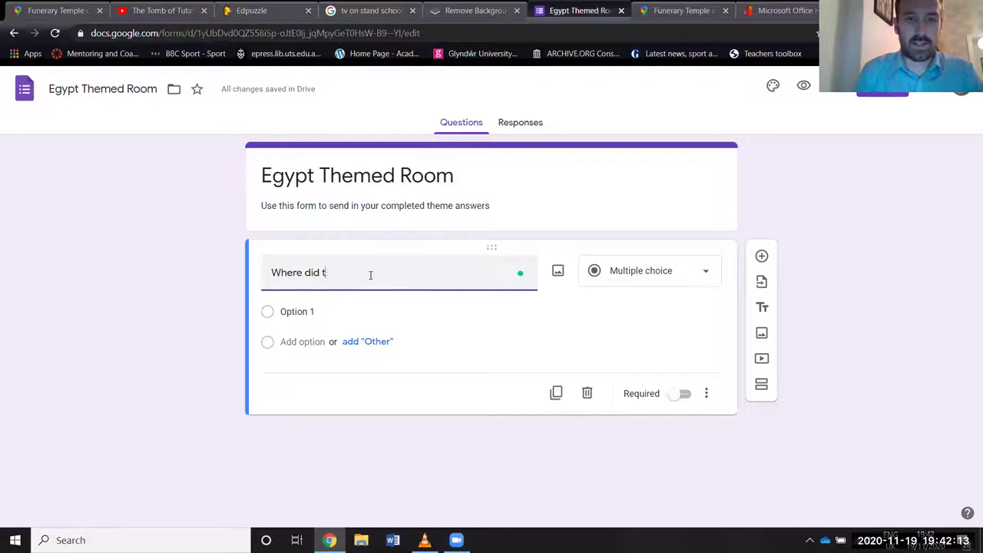
{"action": "type", "text": "he map take you? What did you see?"}
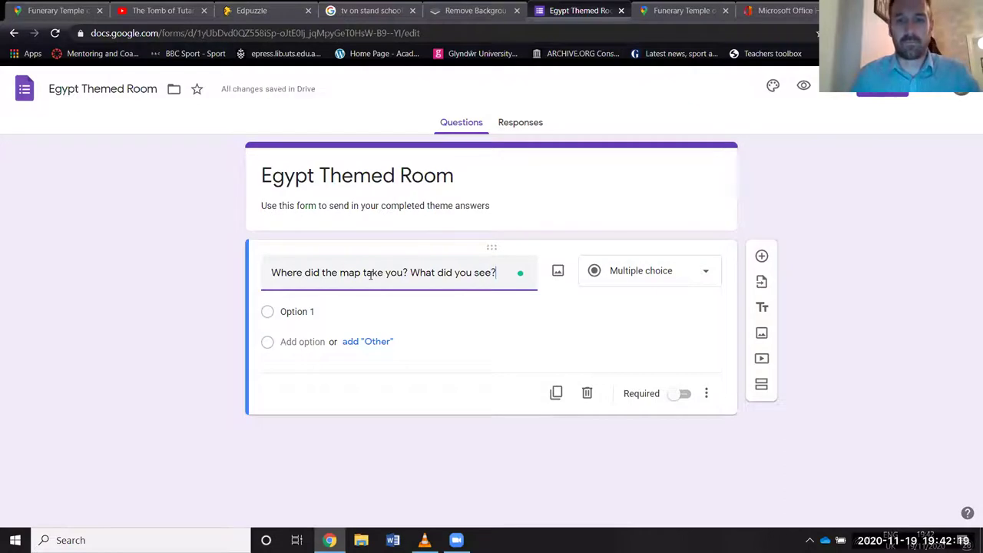
{"action": "left_click", "coordinate": [674, 283]}
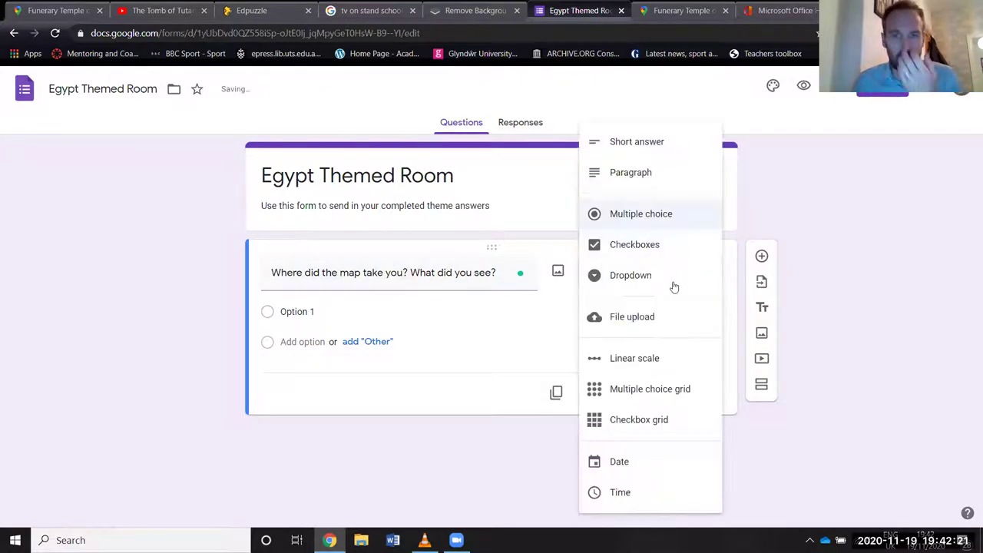
{"action": "left_click", "coordinate": [634, 141]}
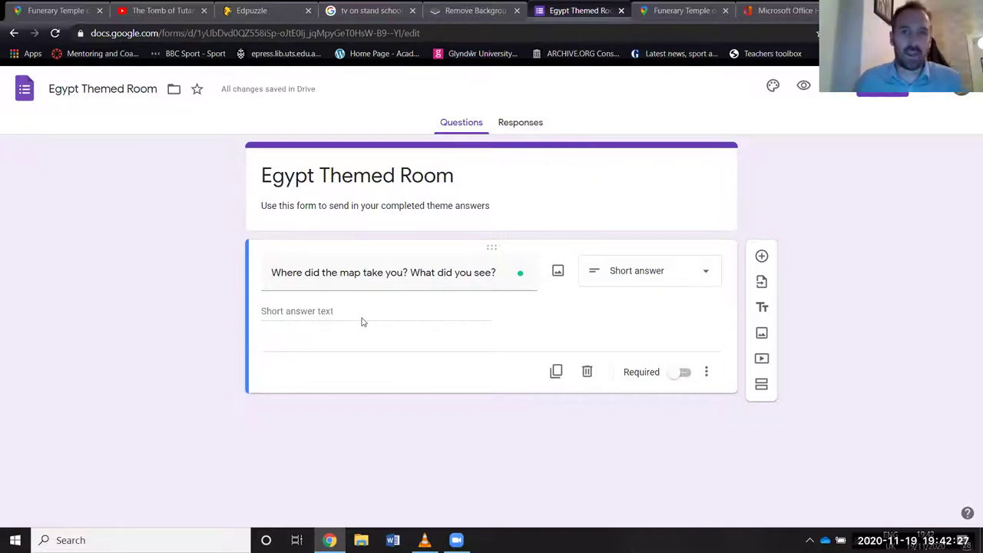
{"action": "left_click", "coordinate": [681, 373]}
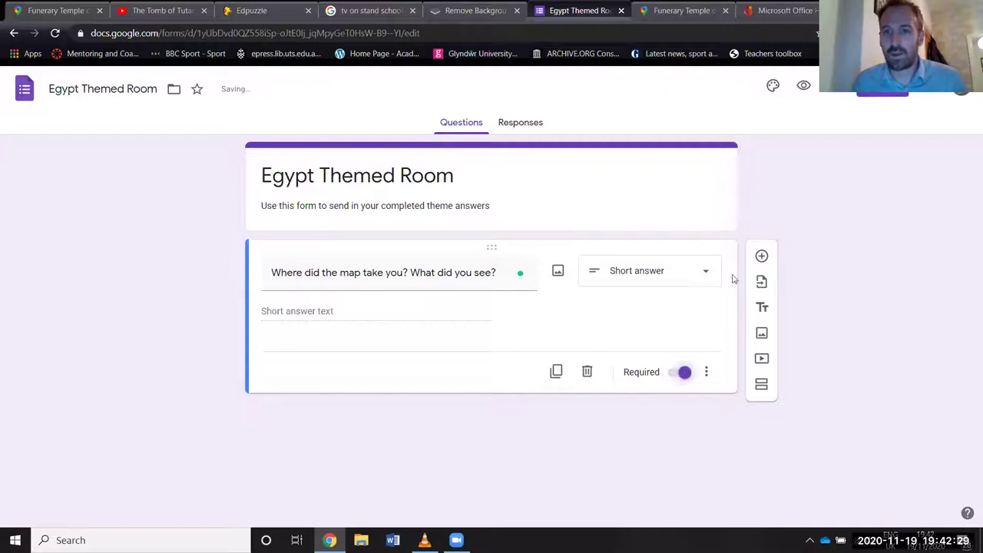
Step: Add a second question, "What did you learn from the video?", as a required short-answer question
{"action": "left_click", "coordinate": [761, 256]}
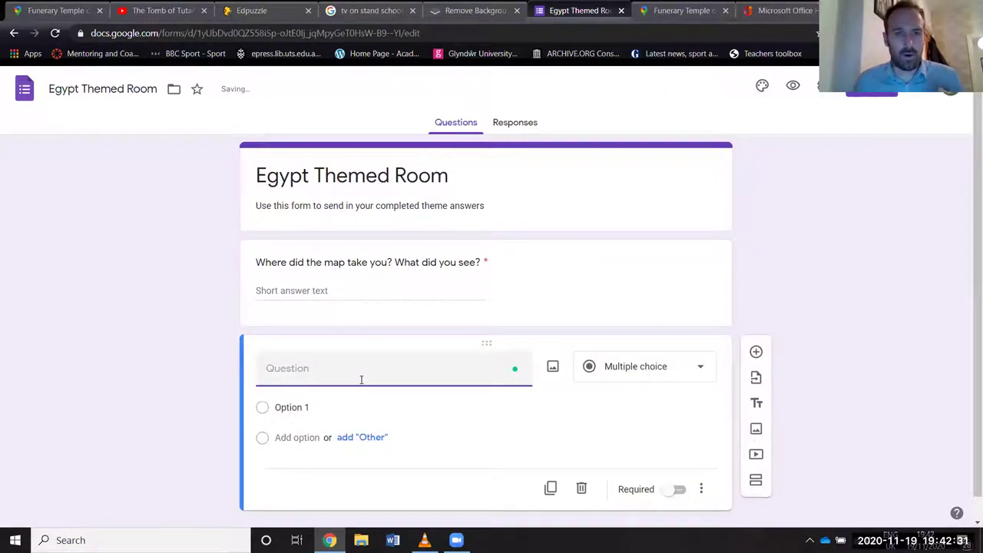
{"action": "type", "text": "What did you lea"}
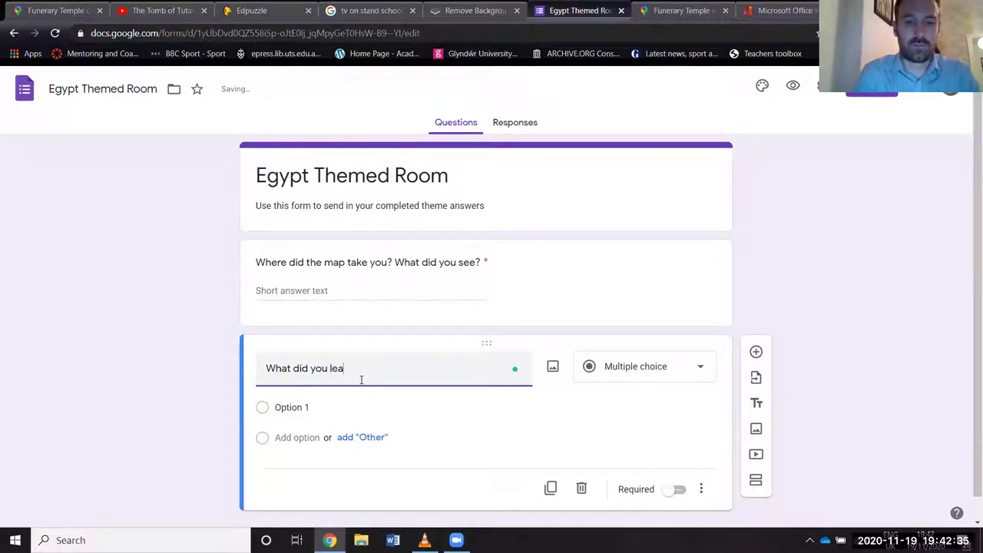
{"action": "type", "text": "rn from the video?"}
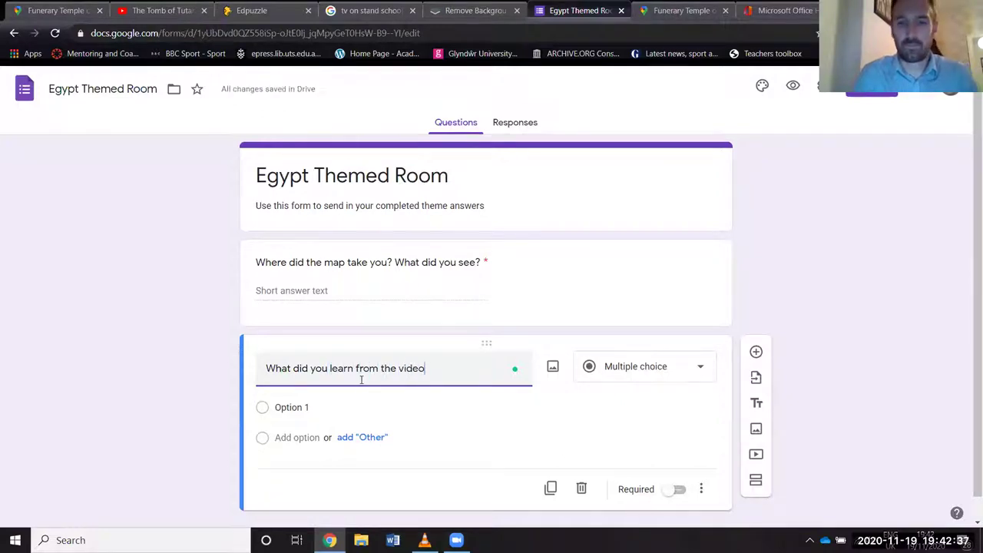
{"action": "left_click", "coordinate": [639, 381]}
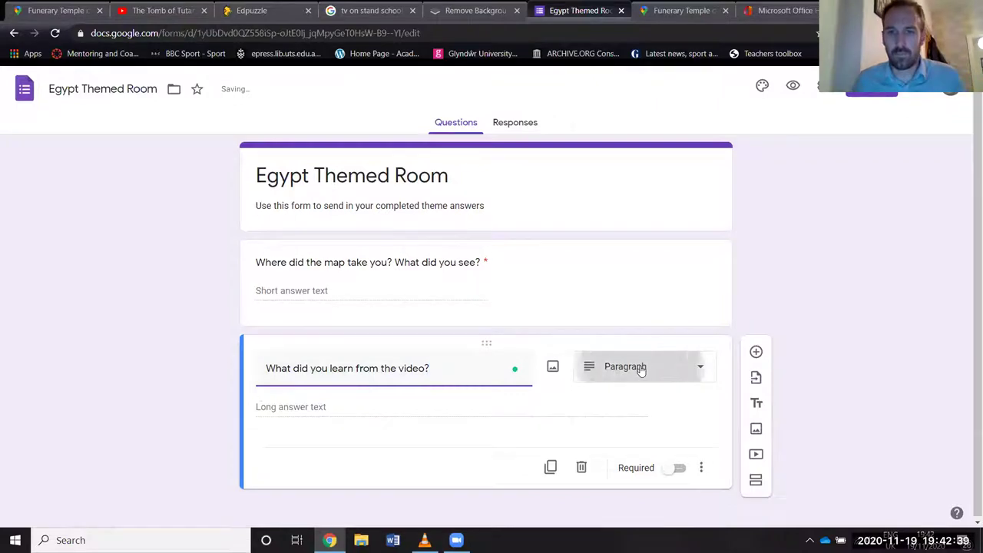
{"action": "left_click", "coordinate": [631, 141]}
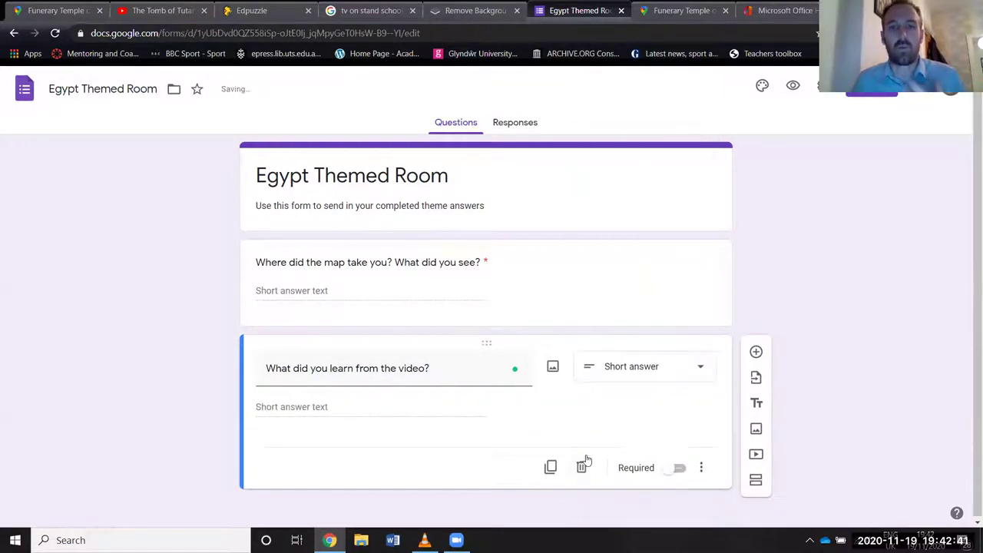
{"action": "left_click", "coordinate": [673, 468]}
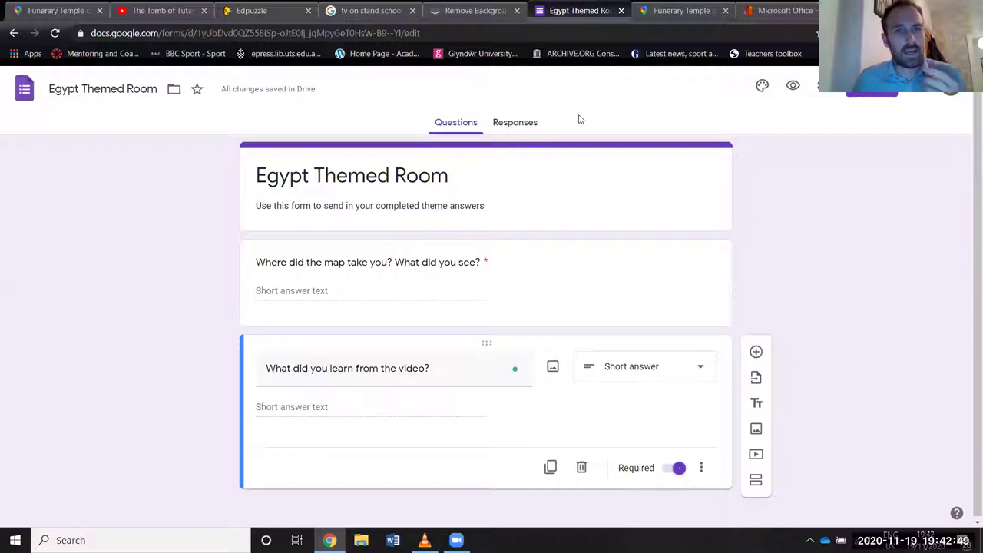
Step: Generate the form's sharing link from the send options and copy it without shortening the URL
{"action": "left_click", "coordinate": [872, 90]}
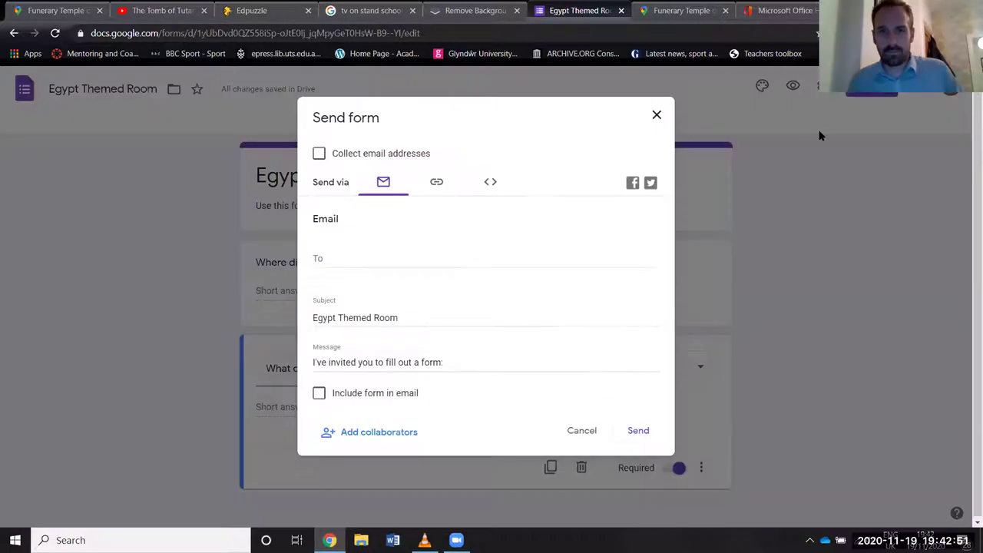
{"action": "left_click", "coordinate": [437, 183]}
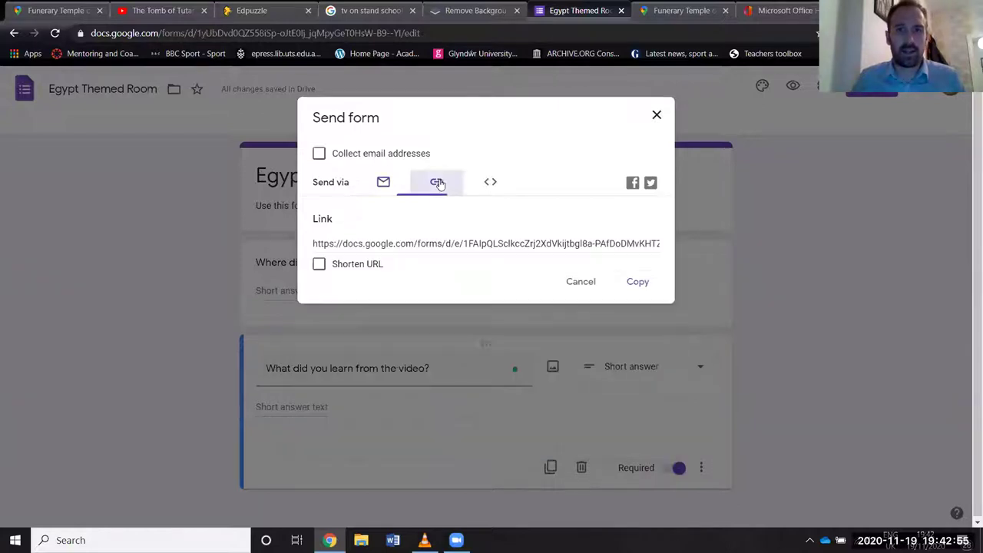
{"action": "left_click", "coordinate": [639, 282]}
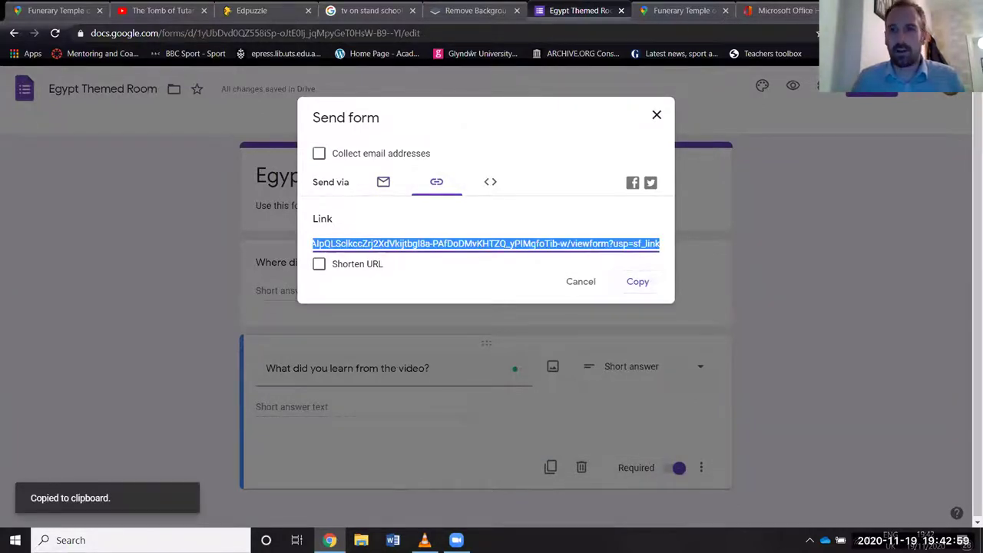
Step: Switch to PowerPoint by opening Egypt 1 from the desktop, and insert blue WordArt reading "Answers here" on the slide
{"action": "key", "text": "super+d"}
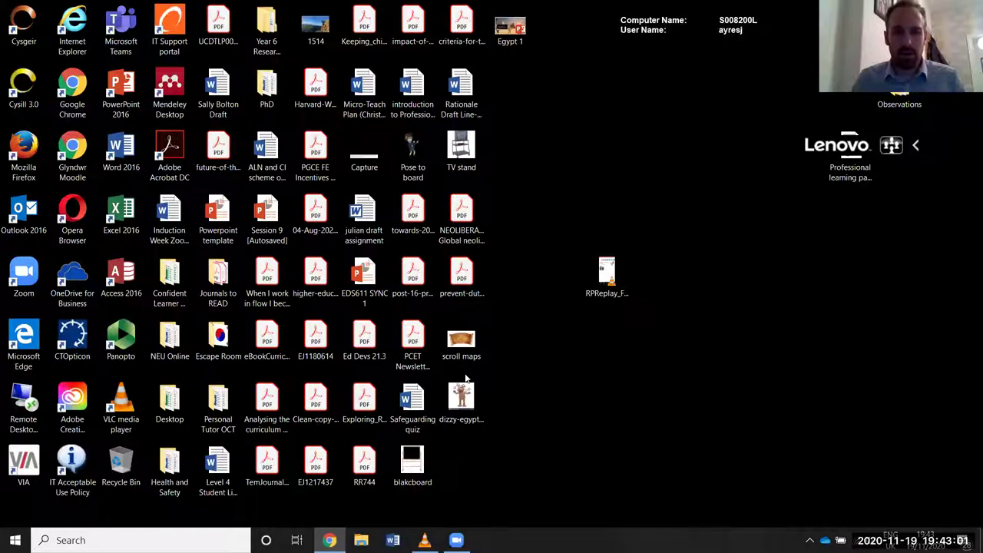
{"action": "double_click", "coordinate": [510, 26]}
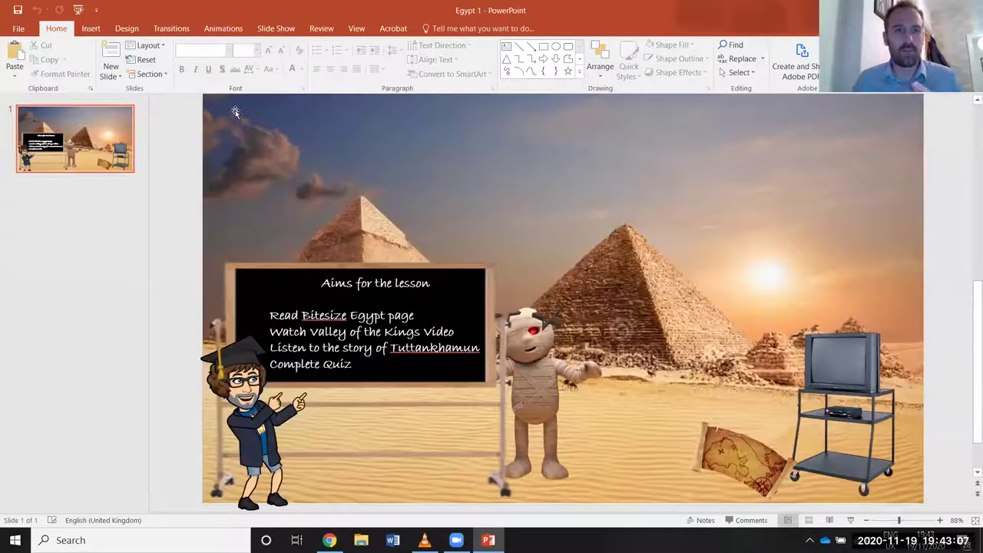
{"action": "left_click", "coordinate": [92, 28]}
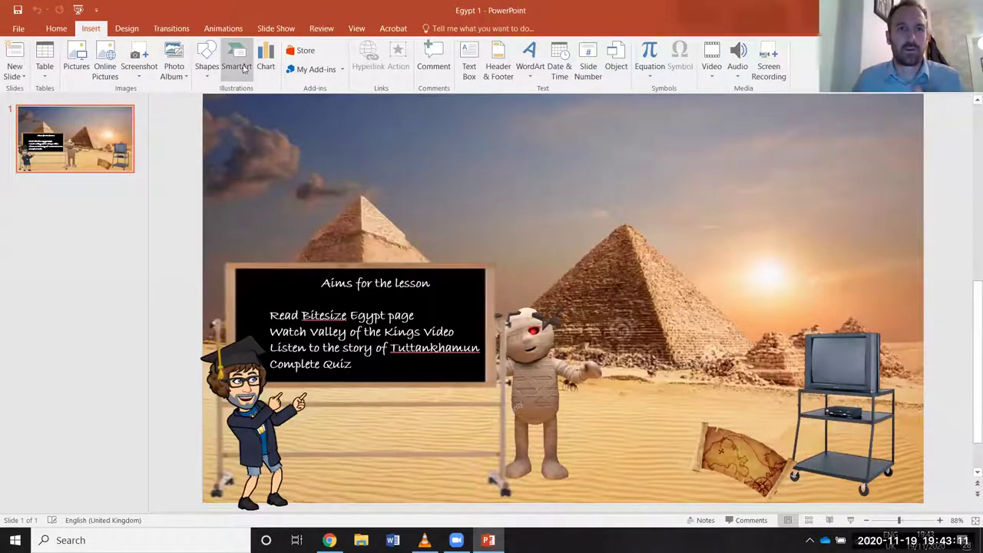
{"action": "left_click", "coordinate": [530, 61]}
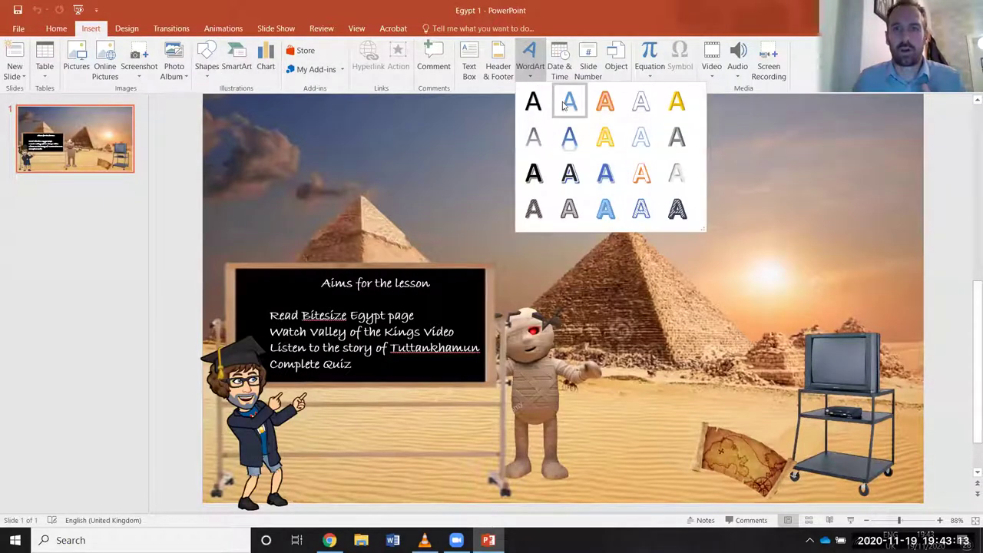
{"action": "left_click", "coordinate": [607, 179]}
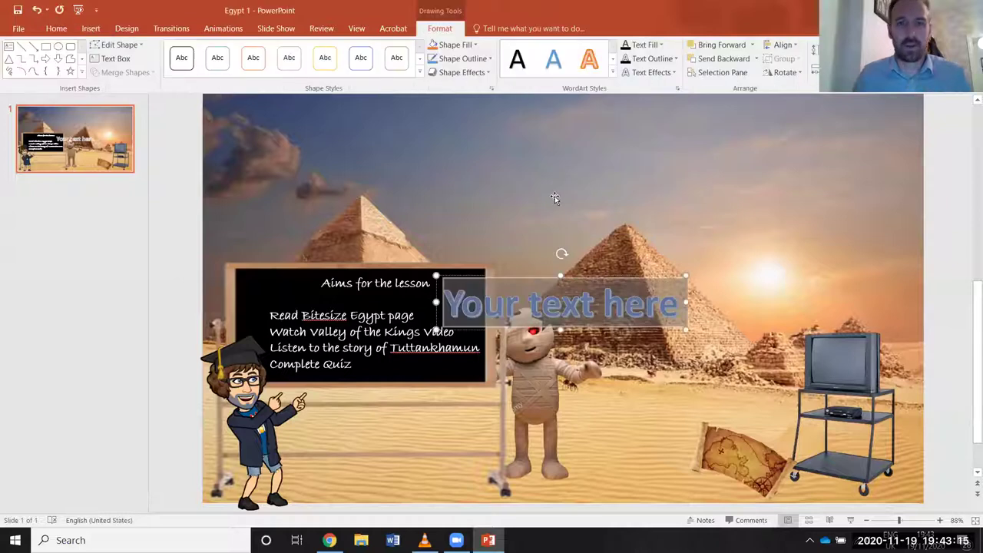
{"action": "type", "text": "Answers here"}
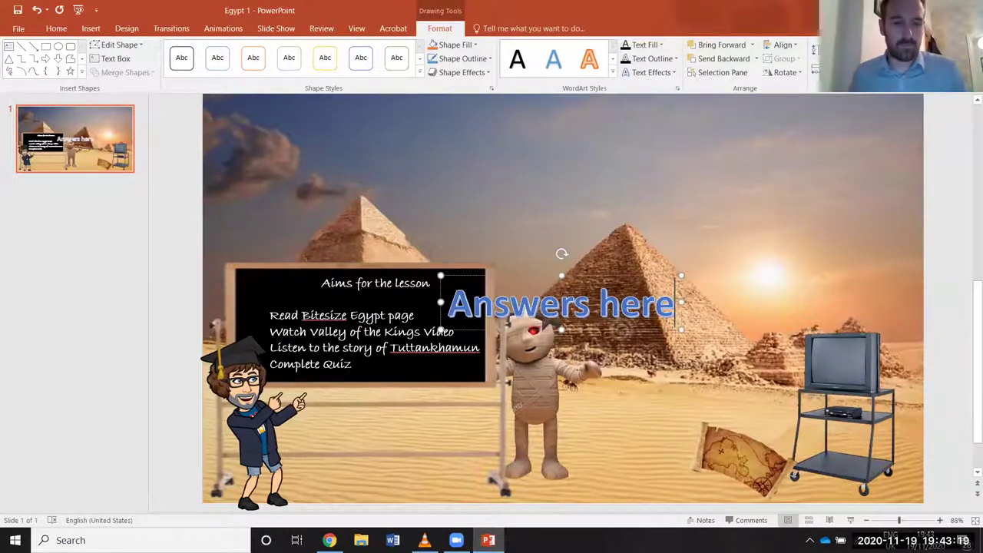
Step: Shrink the "Answers here" WordArt to about half its size and tilt it counter-clockwise above the mummy's head
{"action": "key", "text": "ctrl+a"}
{"action": "key", "text": "ctrl+shift+comma"}
{"action": "key", "text": "ctrl+shift+comma"}
{"action": "key", "text": "ctrl+shift+comma"}
{"action": "key", "text": "ctrl+shift+comma"}
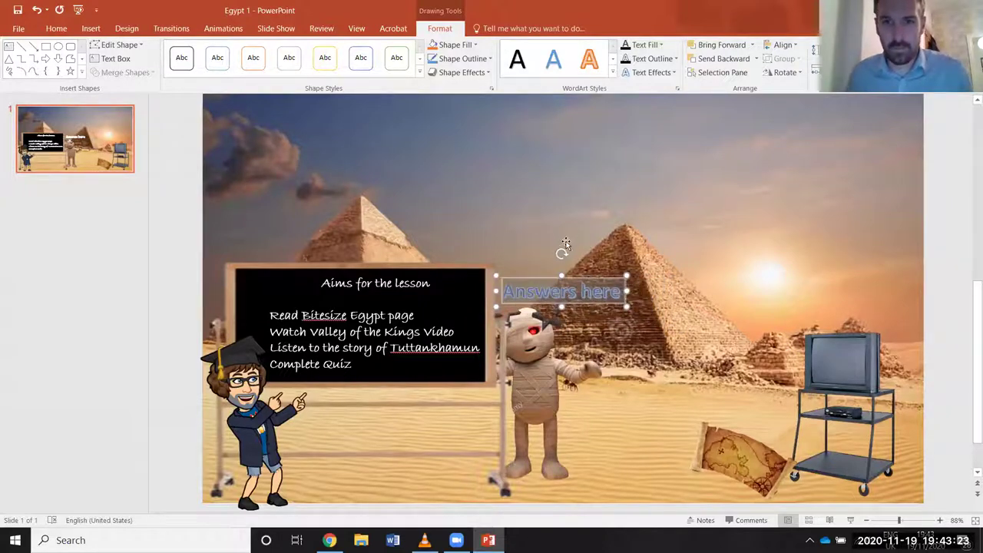
{"action": "mouse_move", "coordinate": [562, 254]}
{"action": "left_mouse_down"}
{"action": "mouse_move", "coordinate": [551, 237]}
{"action": "mouse_move", "coordinate": [548, 256]}
{"action": "left_mouse_up"}
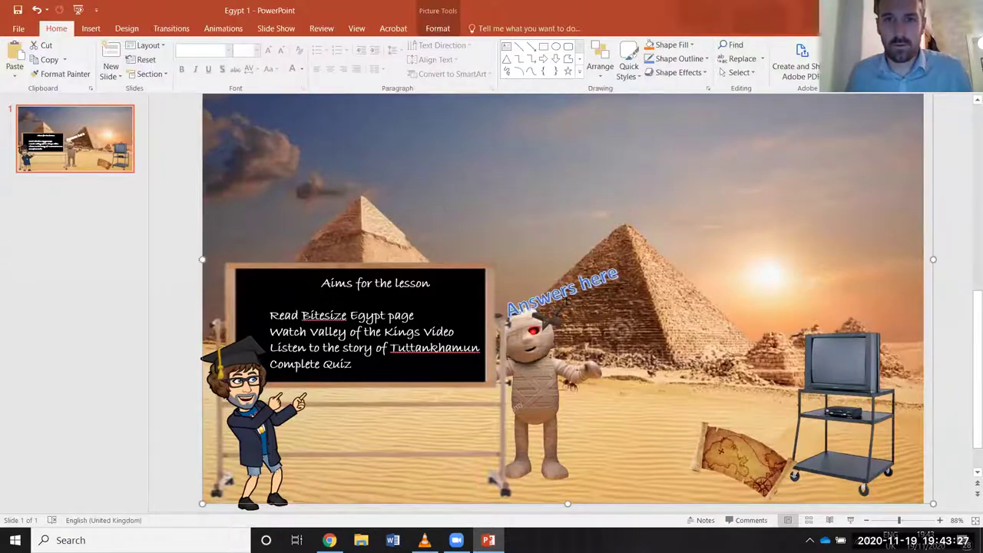
{"action": "left_click", "coordinate": [536, 286]}
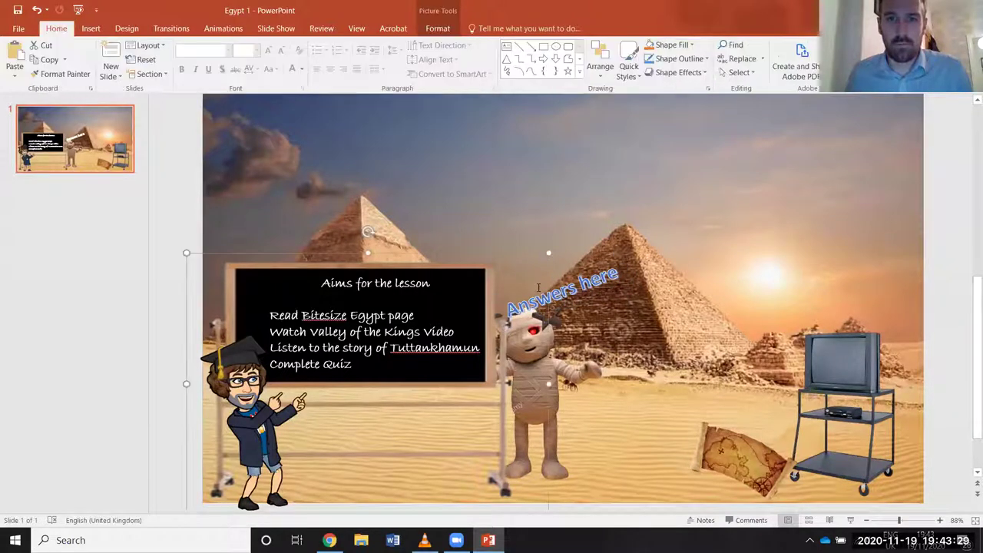
Step: Move the "Answers here" WordArt to the slide's upper-left corner and hyperlink the word "here" to the copied Google Form address
{"action": "mouse_move", "coordinate": [626, 297]}
{"action": "left_mouse_down"}
{"action": "mouse_move", "coordinate": [556, 224]}
{"action": "mouse_move", "coordinate": [492, 184]}
{"action": "mouse_move", "coordinate": [607, 254]}
{"action": "mouse_move", "coordinate": [592, 277]}
{"action": "mouse_move", "coordinate": [313, 113]}
{"action": "mouse_move", "coordinate": [282, 112]}
{"action": "mouse_move", "coordinate": [282, 133]}
{"action": "left_mouse_up"}
{"action": "right_click", "coordinate": [279, 132]}
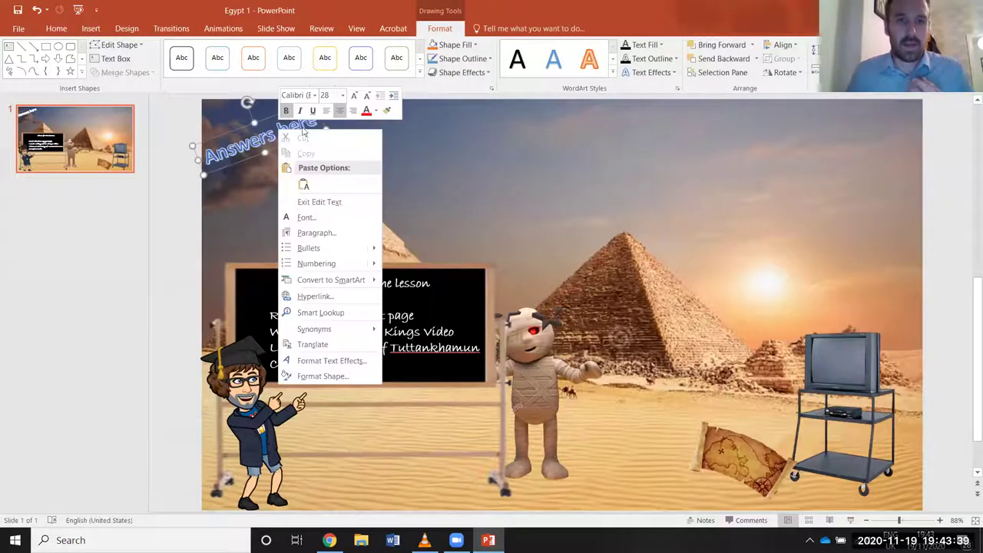
{"action": "left_click", "coordinate": [355, 296]}
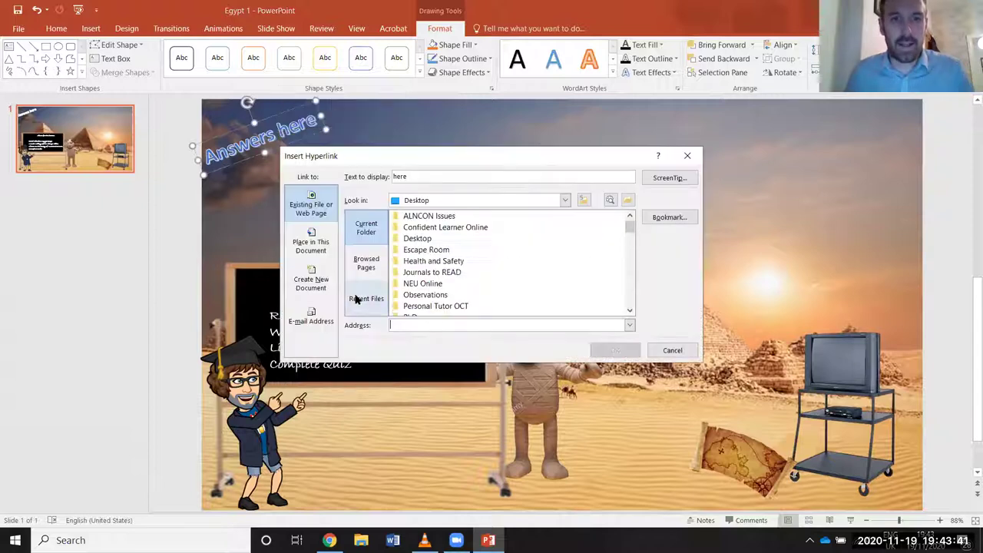
{"action": "key", "text": "ctrl+v"}
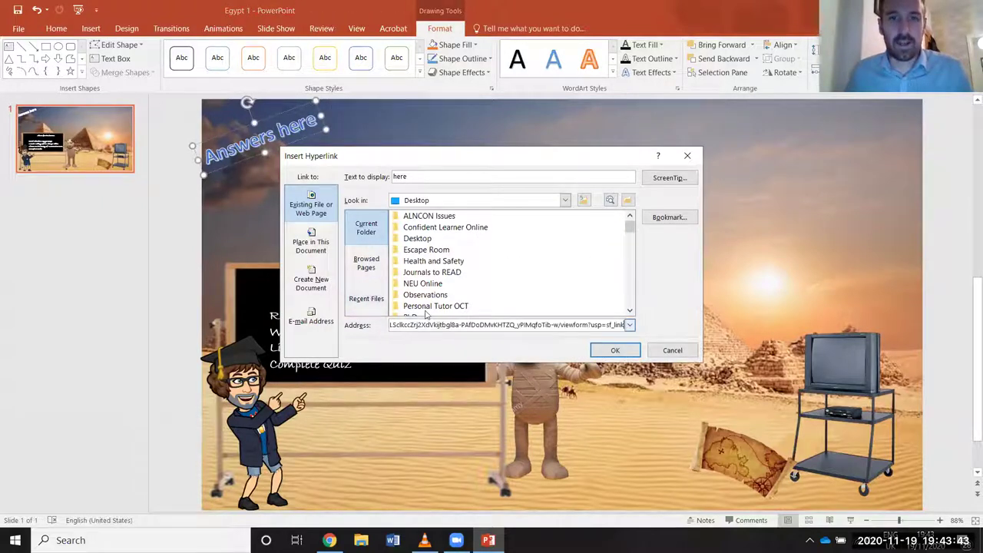
{"action": "left_click", "coordinate": [618, 350]}
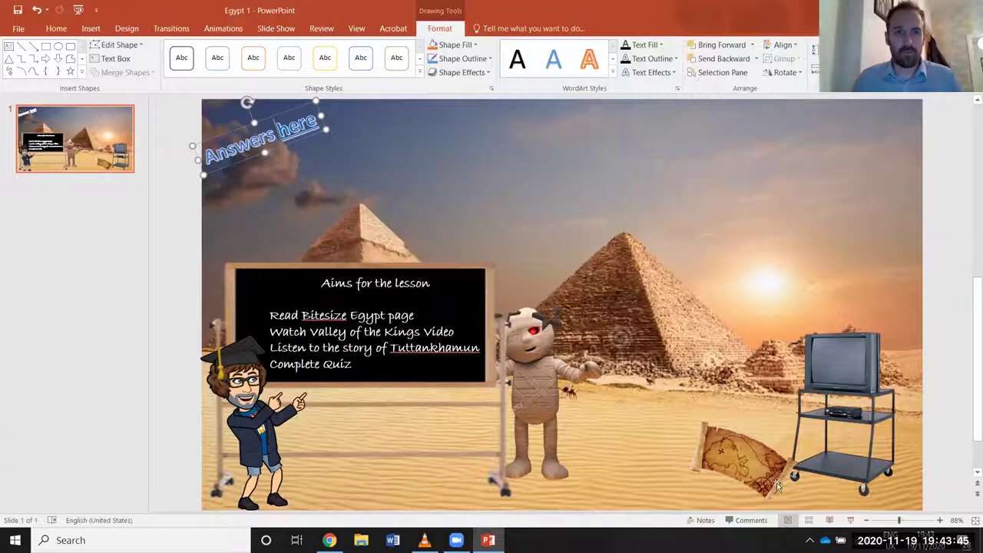
Step: Follow the "here" link from the slide show and submit the form with the answers "Egypt" and "Little- didnt watch it"
{"action": "left_click", "coordinate": [851, 520]}
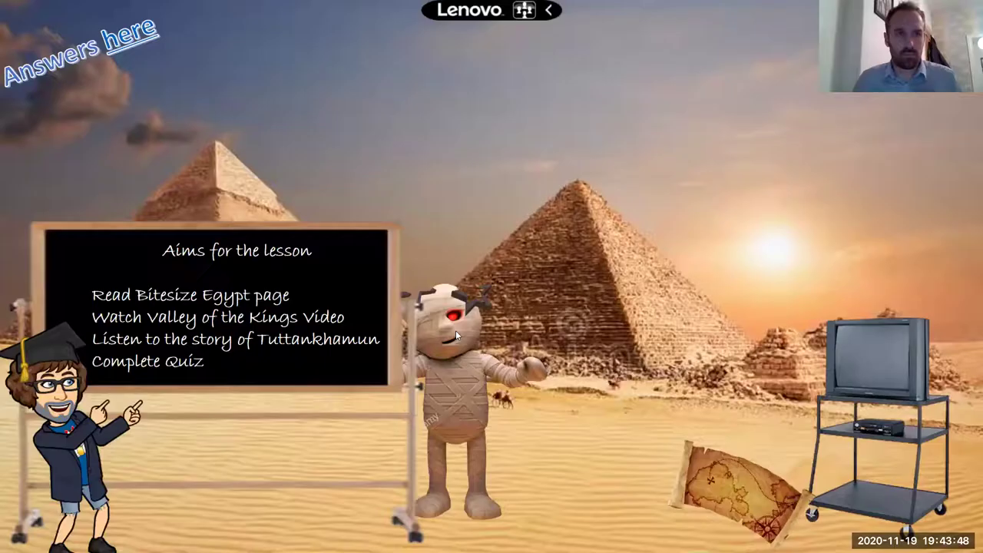
{"action": "left_click", "coordinate": [132, 36]}
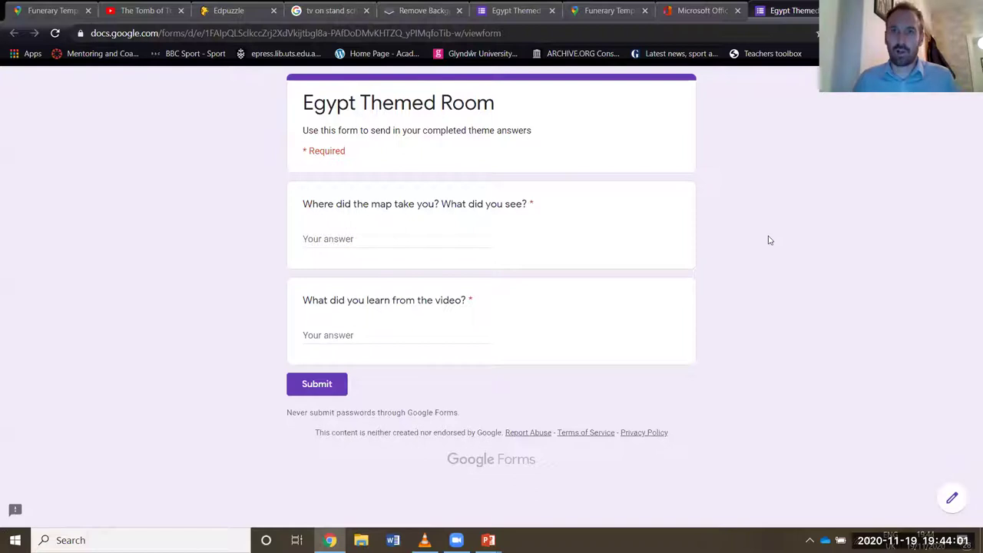
{"action": "left_click", "coordinate": [362, 237]}
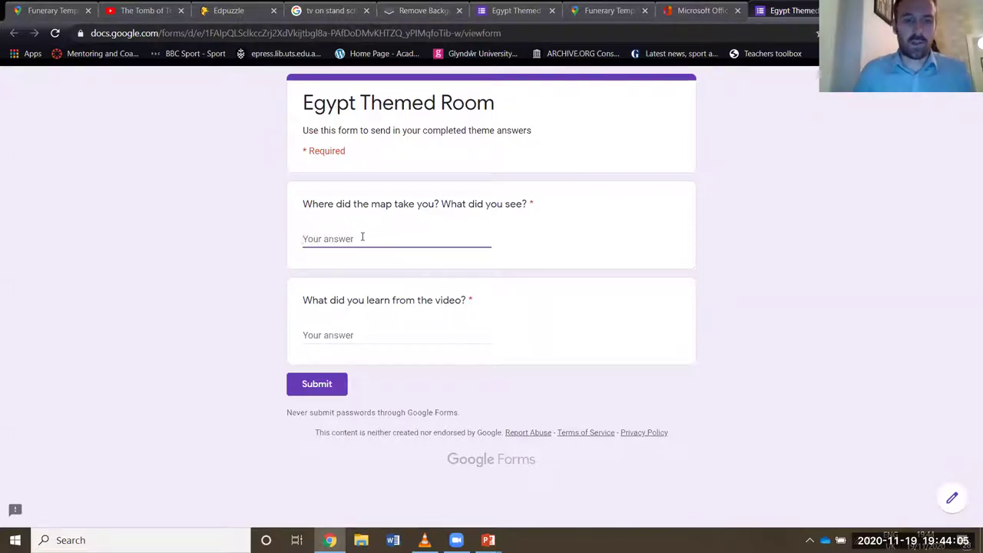
{"action": "type", "text": "Egypt"}
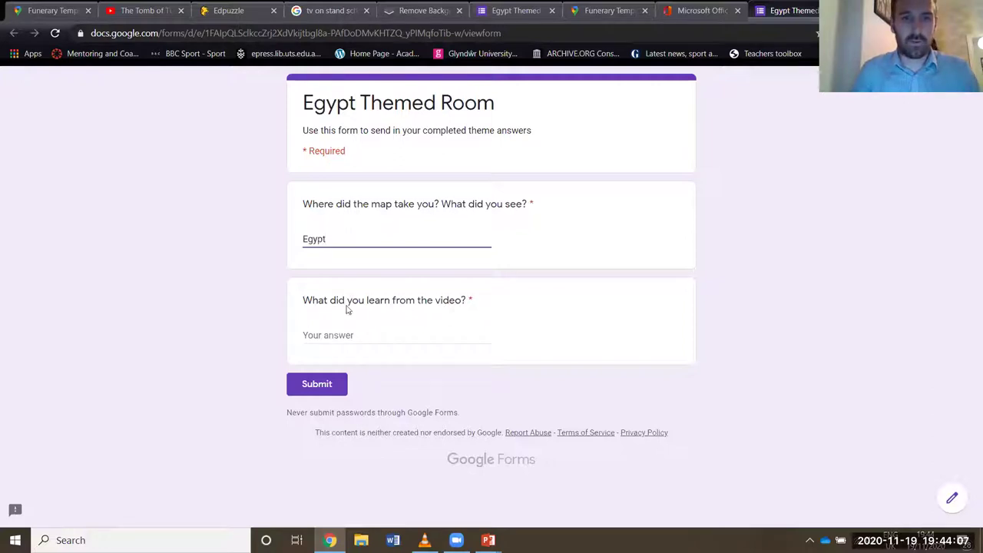
{"action": "left_click", "coordinate": [349, 328]}
{"action": "type", "text": "Lit"}
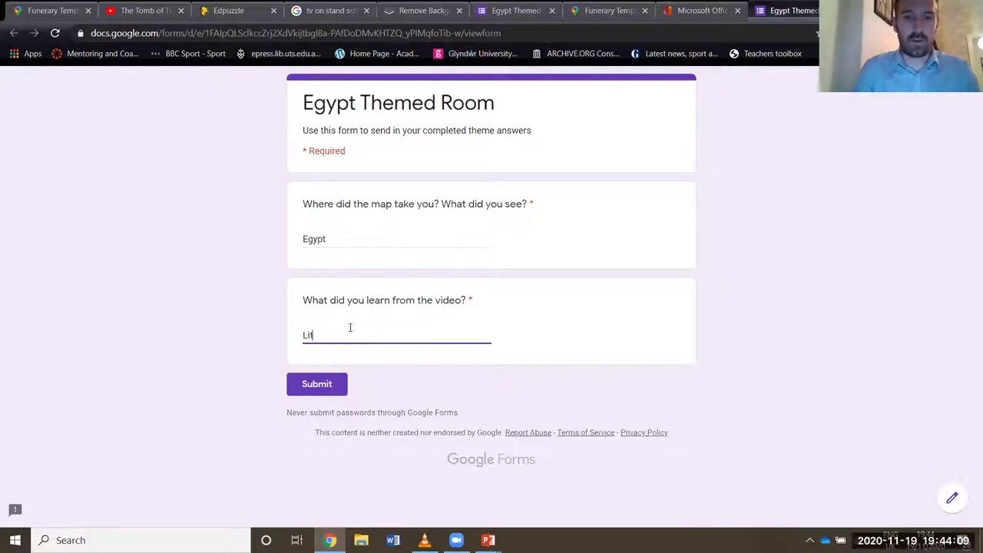
{"action": "type", "text": "tle- didnt watc"}
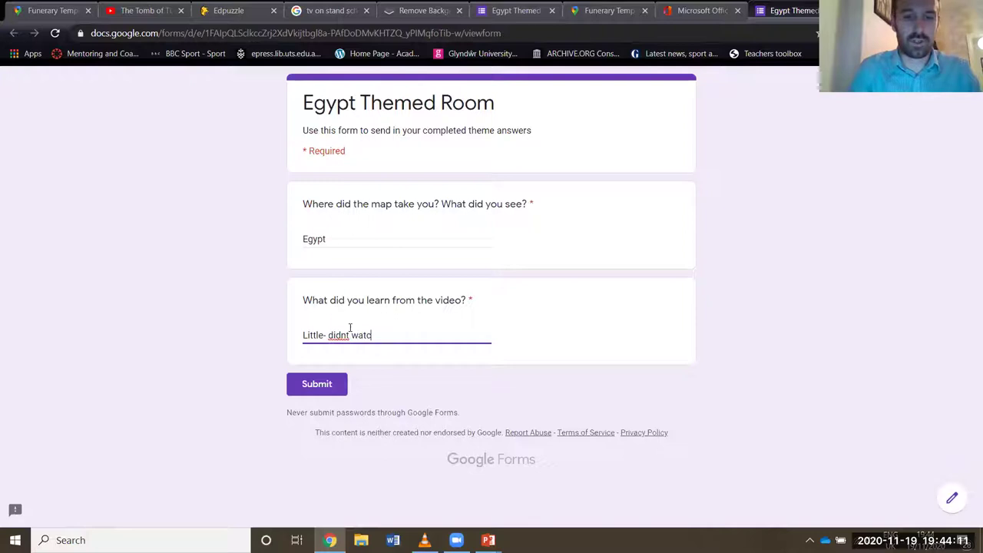
{"action": "left_click", "coordinate": [332, 376]}
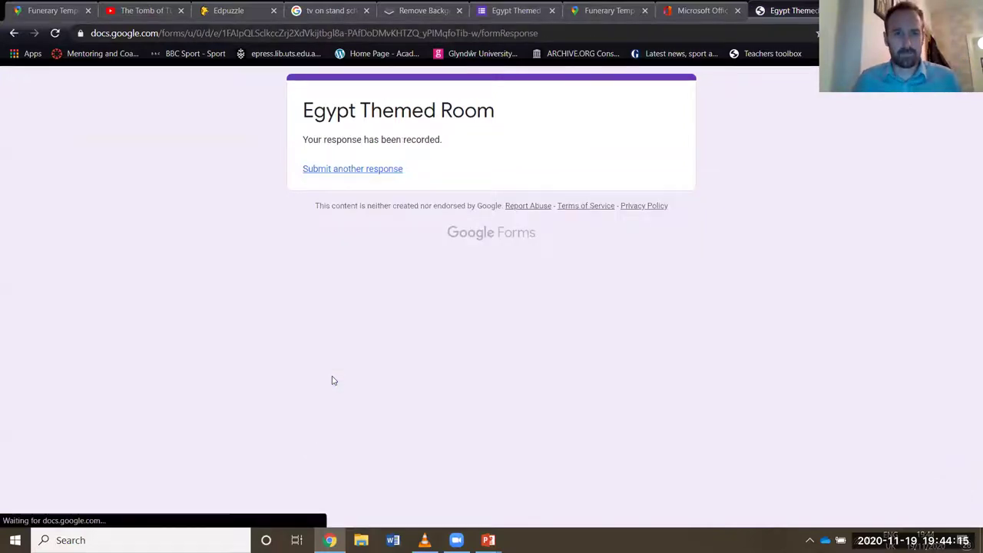
Step: Return to the Egypt Themed Room form editor and view the summary of submitted responses
{"action": "left_click", "coordinate": [534, 17]}
{"action": "left_click", "coordinate": [655, 115]}
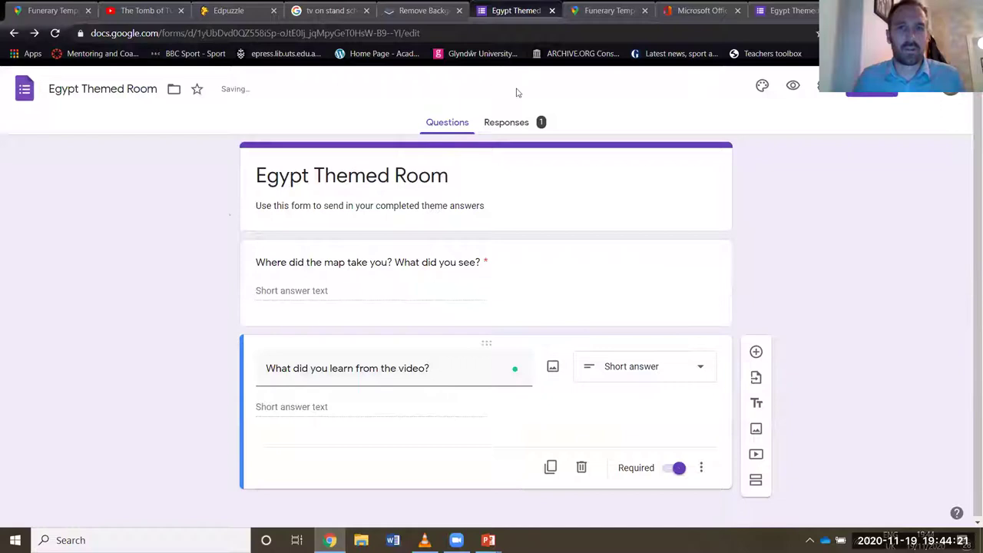
{"action": "left_click", "coordinate": [505, 122]}
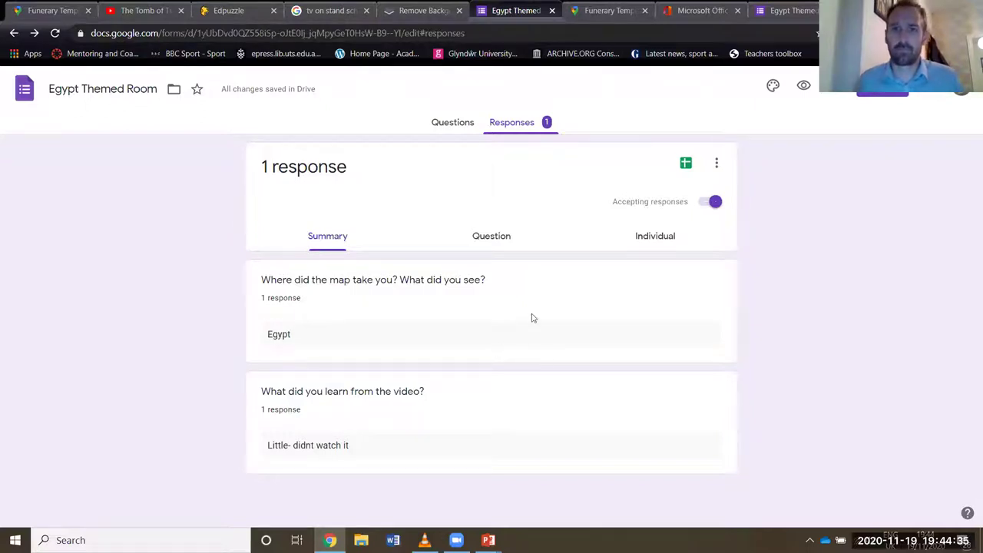
Step: Create a new Microsoft Form from the Office 365 home page and title it "Egypt Theme"
{"action": "left_click", "coordinate": [703, 10]}
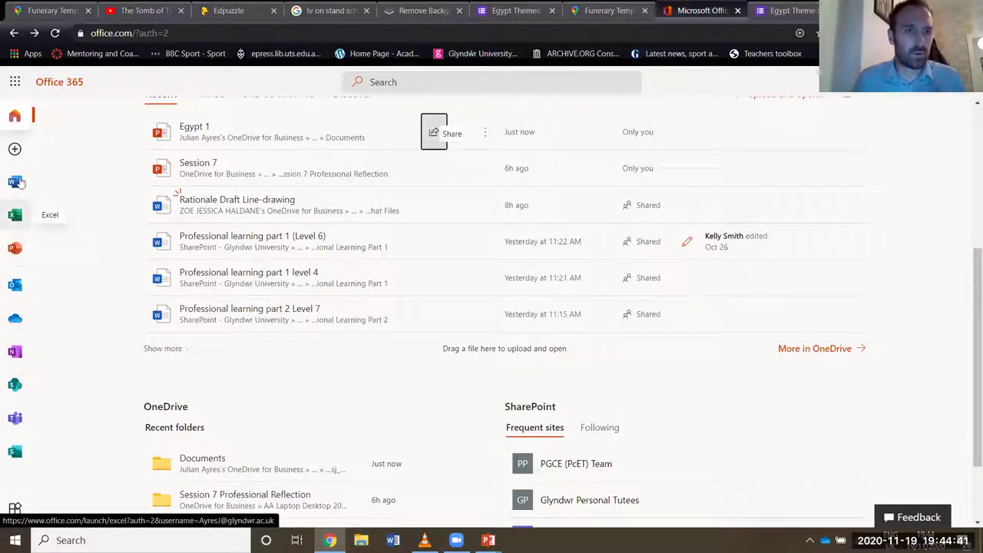
{"action": "left_click", "coordinate": [14, 148]}
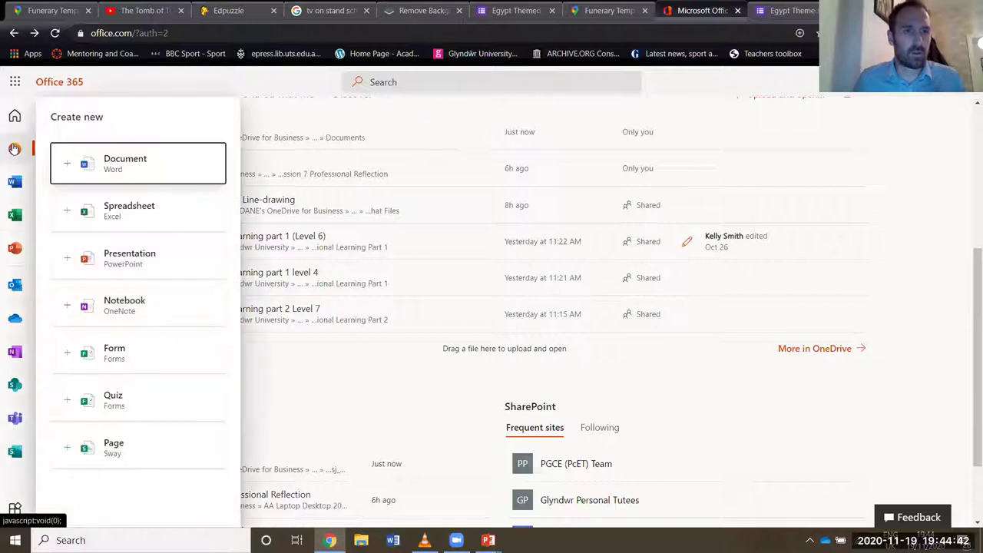
{"action": "left_click", "coordinate": [130, 356]}
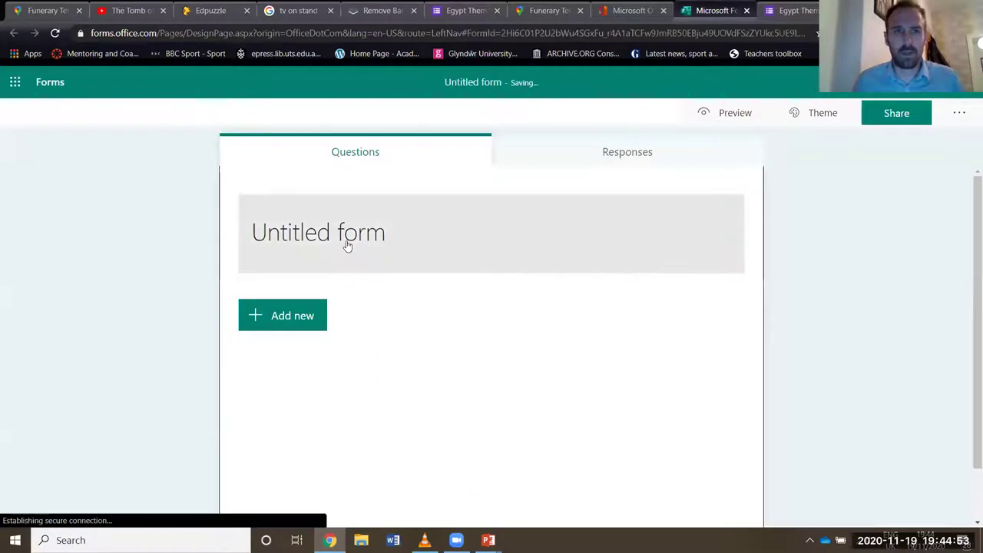
{"action": "left_click", "coordinate": [347, 245]}
{"action": "type", "text": "E"}
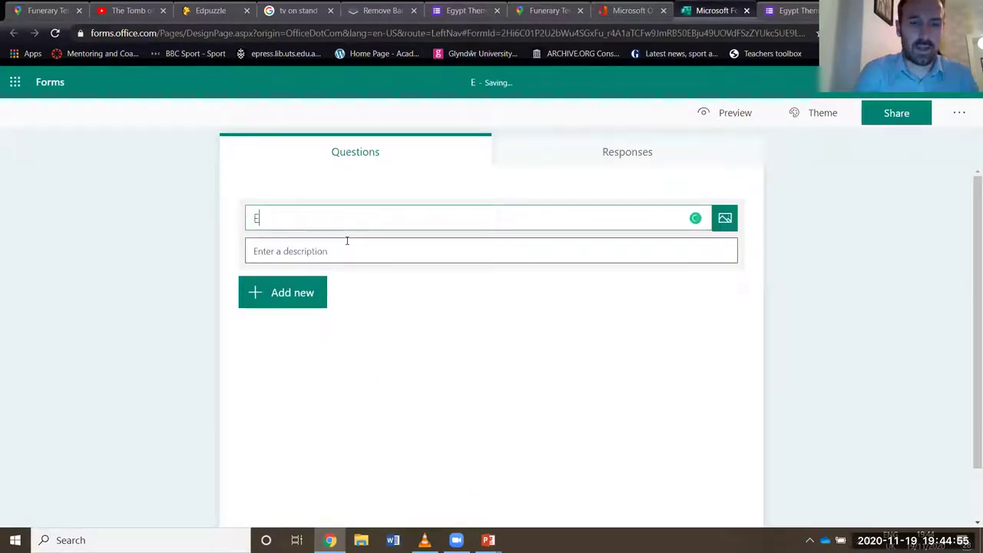
{"action": "type", "text": "gyot"}
{"action": "key", "text": "BackSpace"}
{"action": "key", "text": "BackSpace"}
{"action": "key", "text": "BackSpace"}
{"action": "type", "text": "pt"}
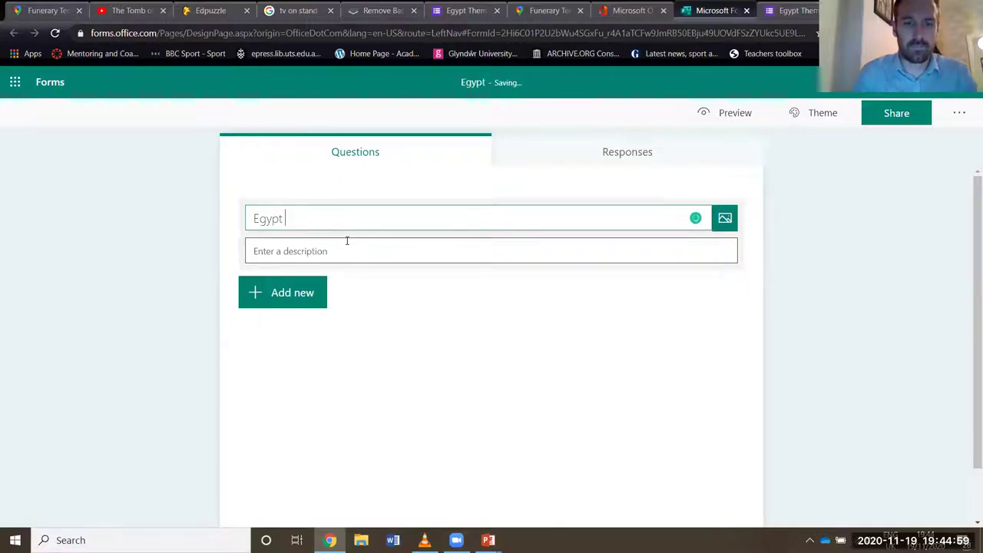
{"action": "type", "text": " Theme"}
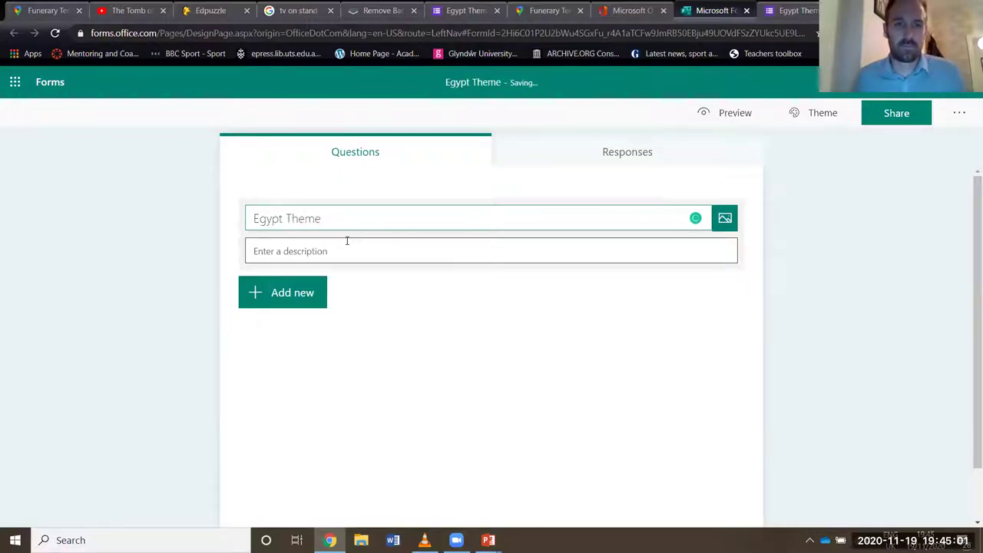
Step: Add a text question reading "What was on the map?" to the Egypt Theme form
{"action": "left_click", "coordinate": [313, 295]}
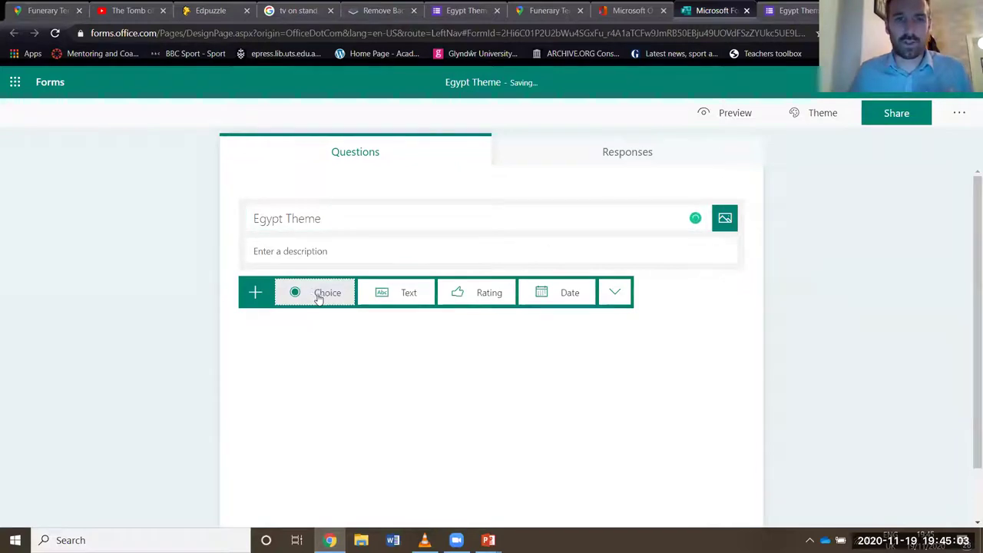
{"action": "left_click", "coordinate": [416, 295]}
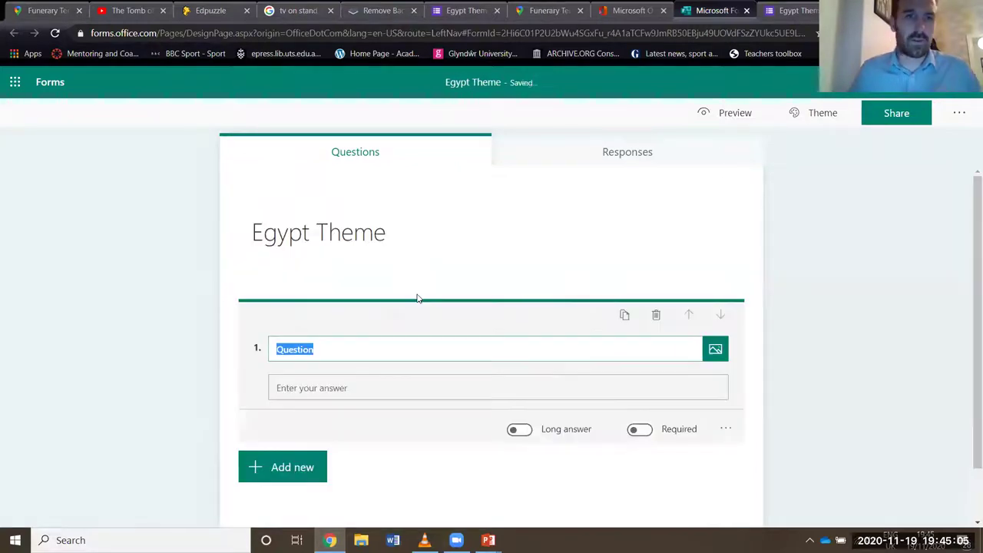
{"action": "type", "text": "What"}
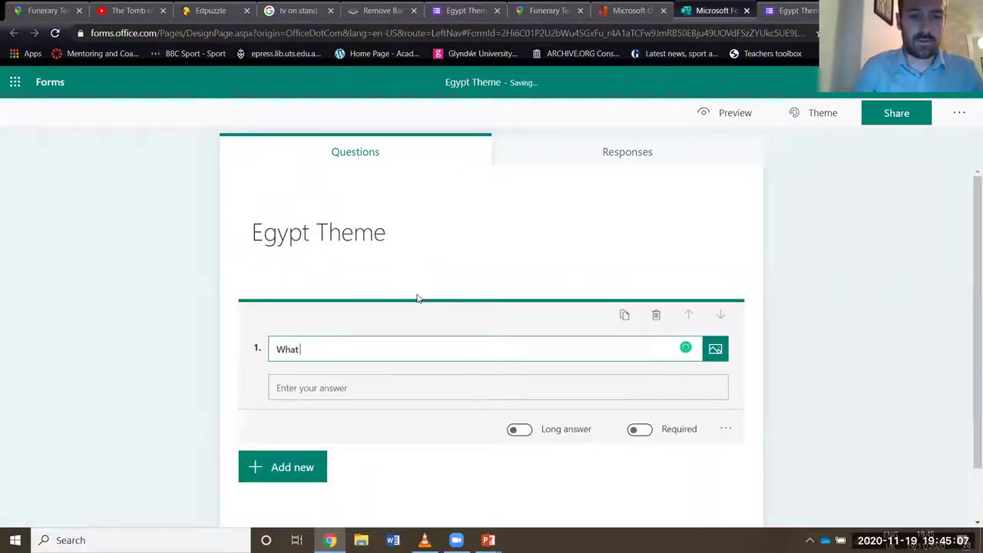
{"action": "type", "text": " was on the ma"}
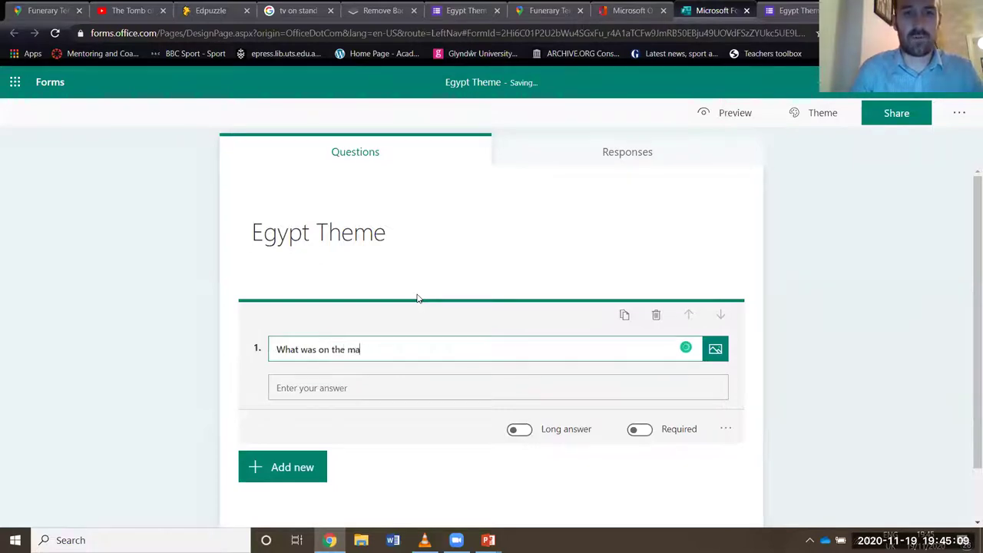
{"action": "type", "text": "p?"}
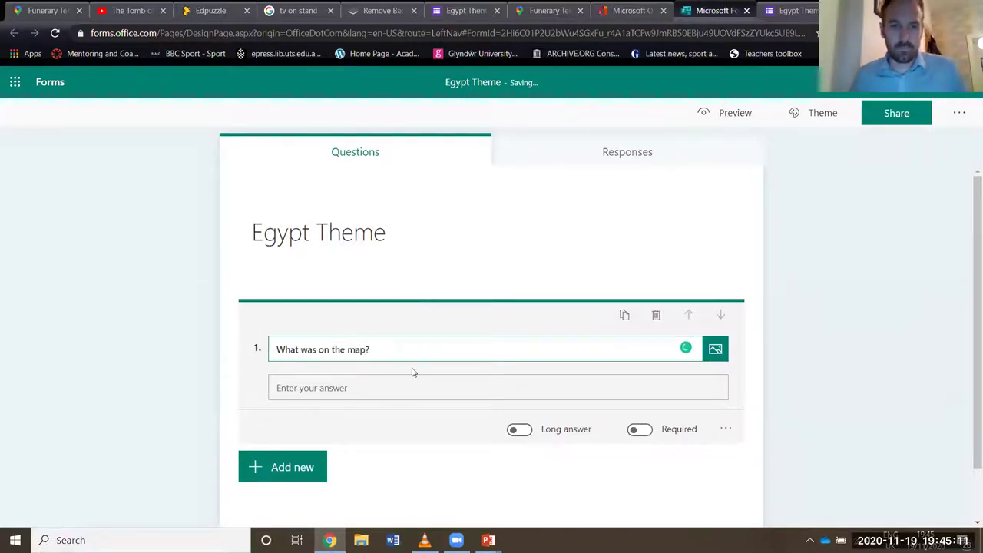
Step: Add a second text question reading "What did you learn from the video?" to the form
{"action": "left_click", "coordinate": [299, 466]}
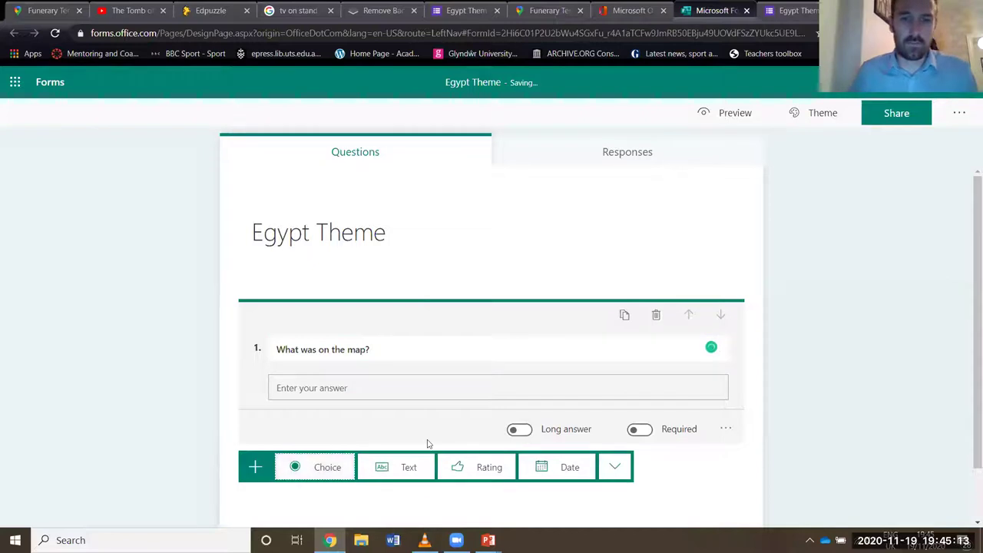
{"action": "left_click", "coordinate": [417, 462]}
{"action": "type", "text": "What did you learn from the video?"}
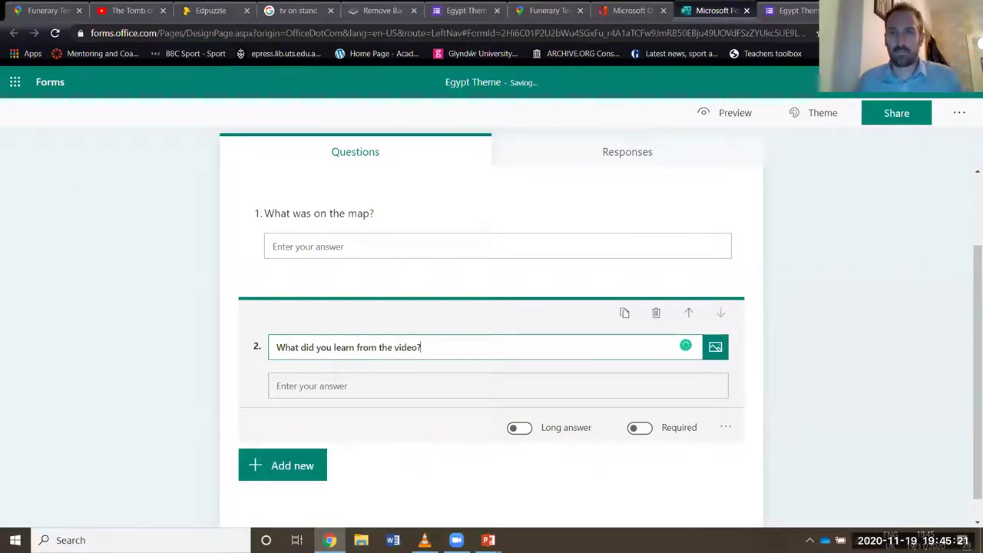
{"action": "left_click", "coordinate": [863, 315]}
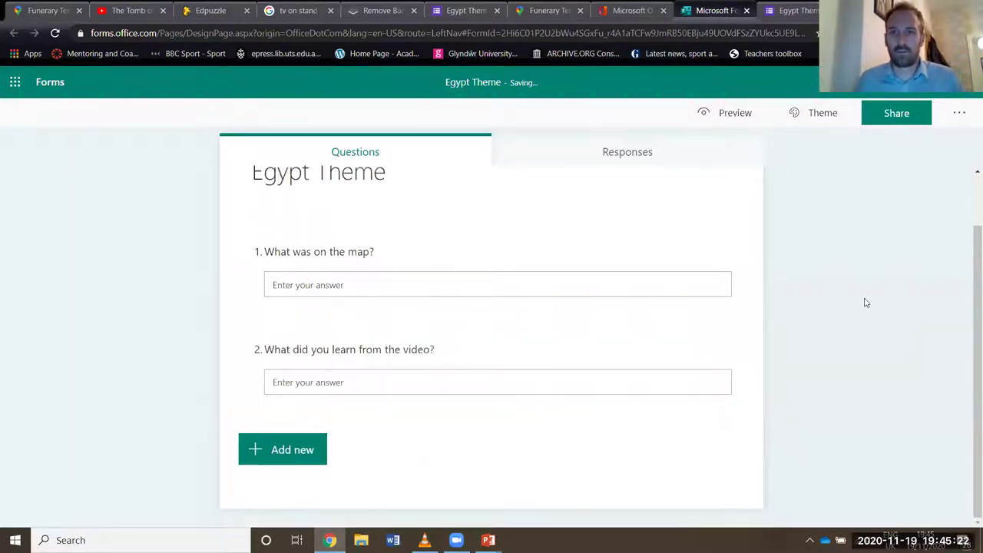
Step: Copy the Microsoft Form's response link from the sharing options, switch back to PowerPoint and end the slide show
{"action": "left_click", "coordinate": [889, 123]}
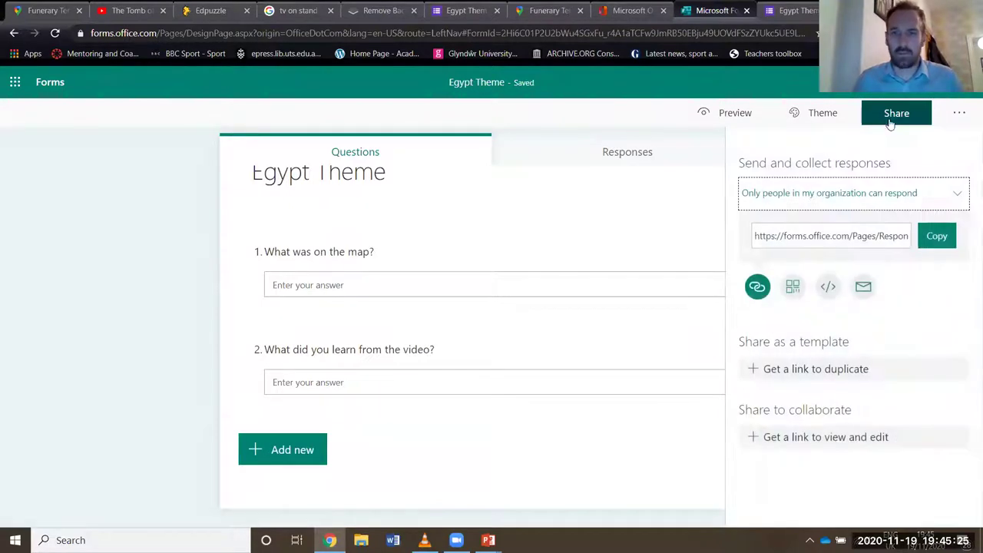
{"action": "left_click", "coordinate": [936, 236]}
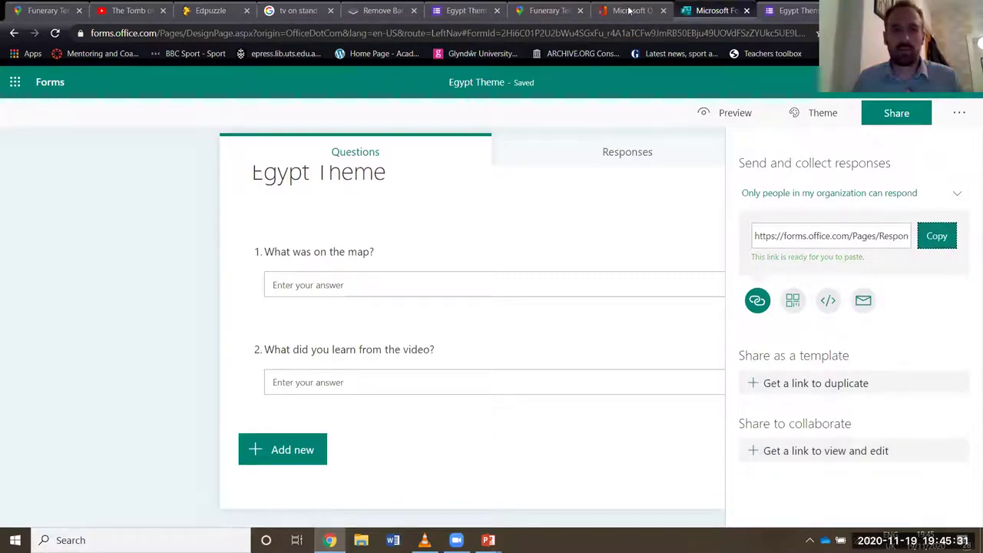
{"action": "key", "text": "alt+Tab"}
{"action": "right_click", "coordinate": [70, 59]}
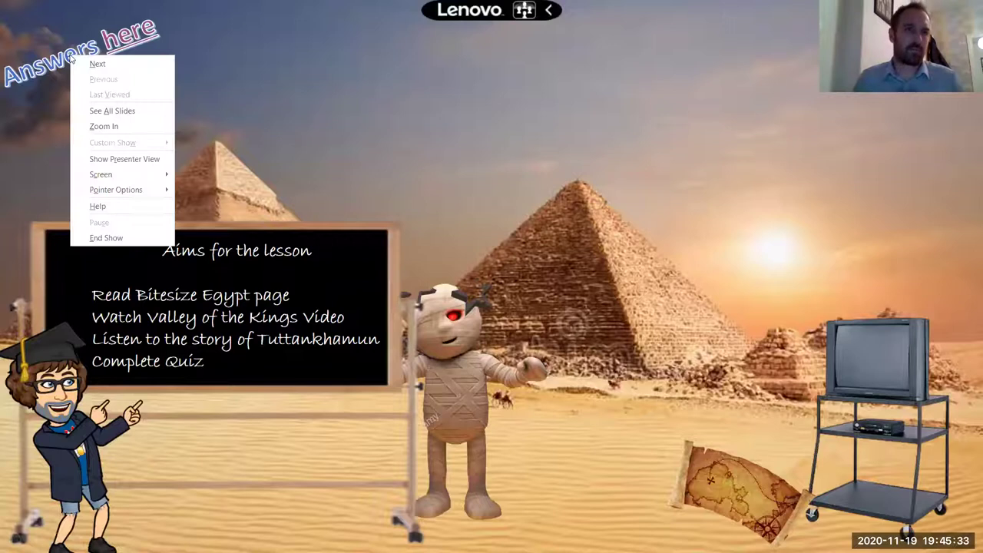
{"action": "left_click", "coordinate": [343, 115]}
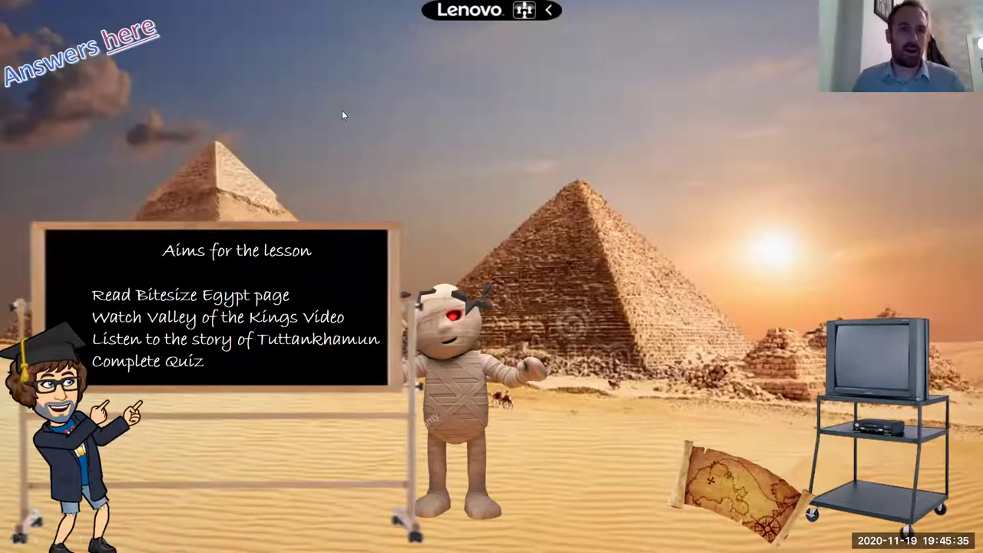
{"action": "left_click", "coordinate": [344, 114]}
{"action": "left_click", "coordinate": [344, 115]}
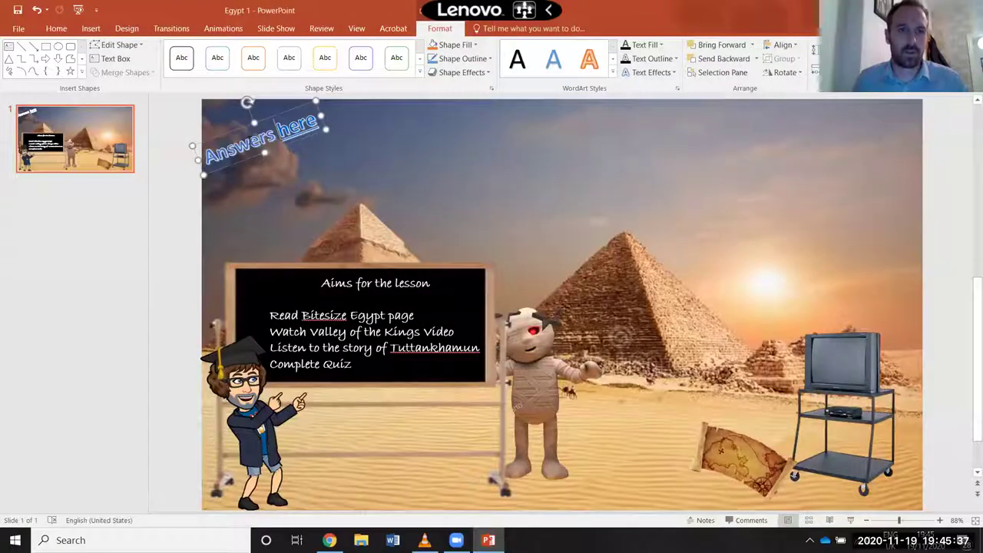
Step: Hyperlink the word "Answers" in the WordArt to the copied Microsoft Form address
{"action": "right_click", "coordinate": [251, 141]}
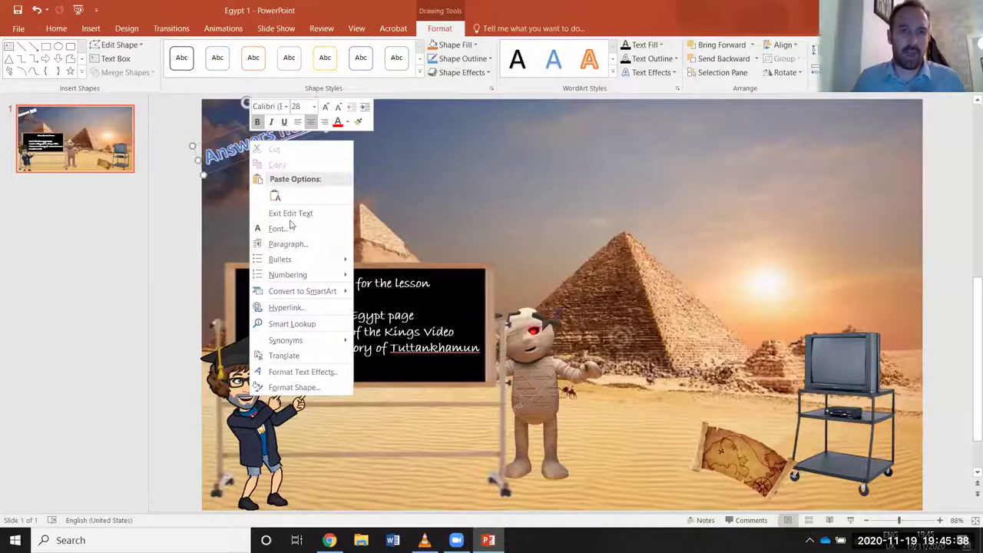
{"action": "left_click", "coordinate": [315, 307]}
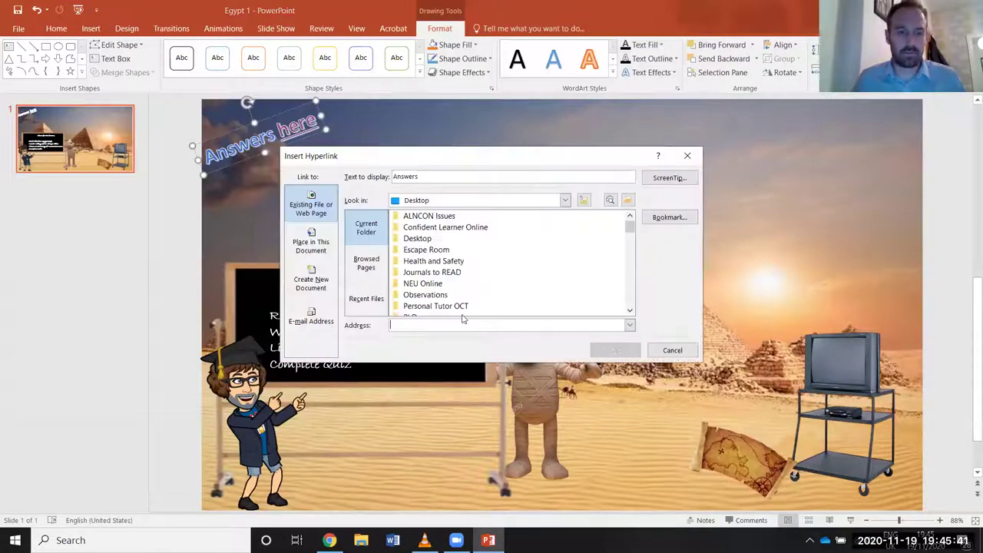
{"action": "key", "text": "ctrl+v"}
{"action": "left_click", "coordinate": [615, 350]}
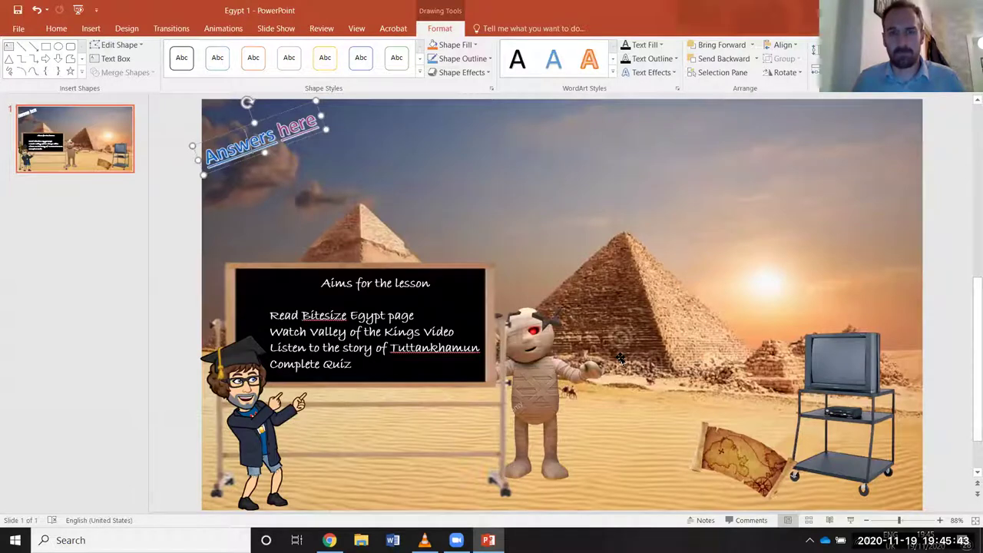
Step: Open the form through the "Answers" link in the slide show and submit it with "Little" for the map and "Lots" for the video
{"action": "left_click", "coordinate": [851, 520]}
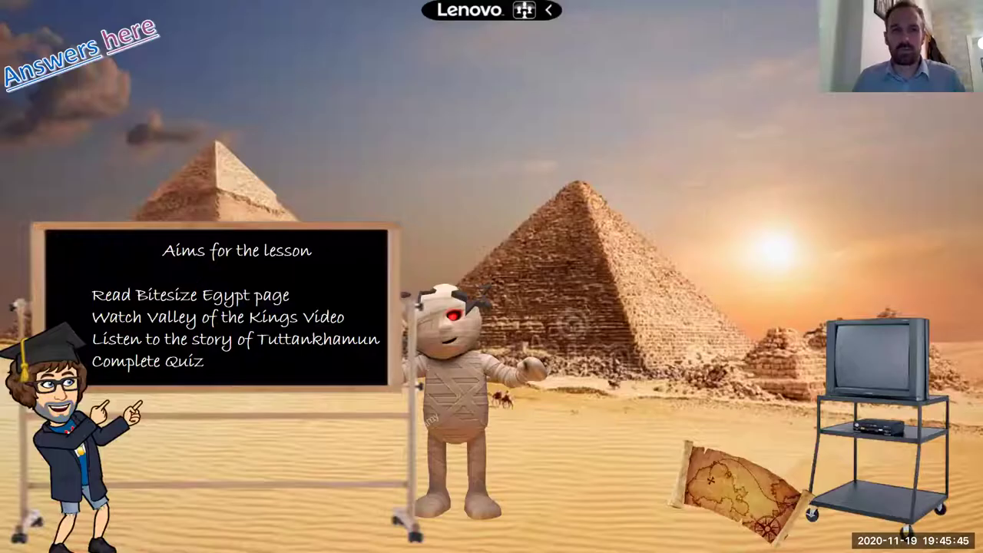
{"action": "left_click", "coordinate": [57, 70]}
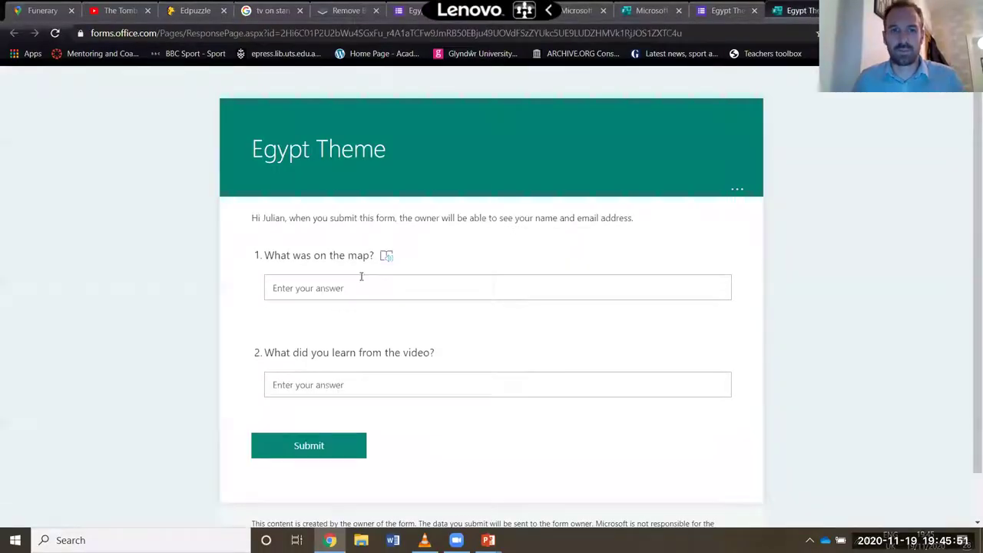
{"action": "left_click", "coordinate": [358, 285]}
{"action": "type", "text": "Little"}
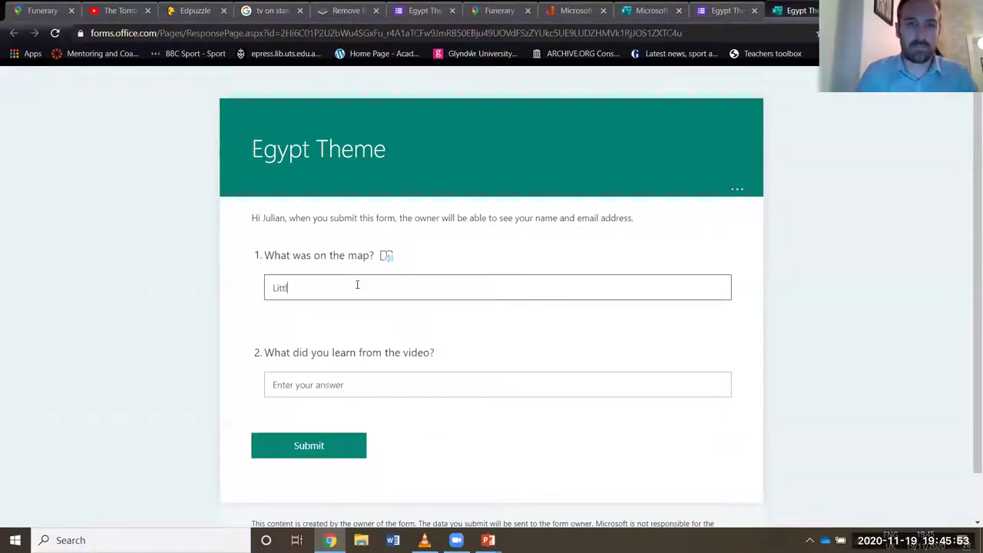
{"action": "left_click", "coordinate": [354, 385]}
{"action": "type", "text": "Lots"}
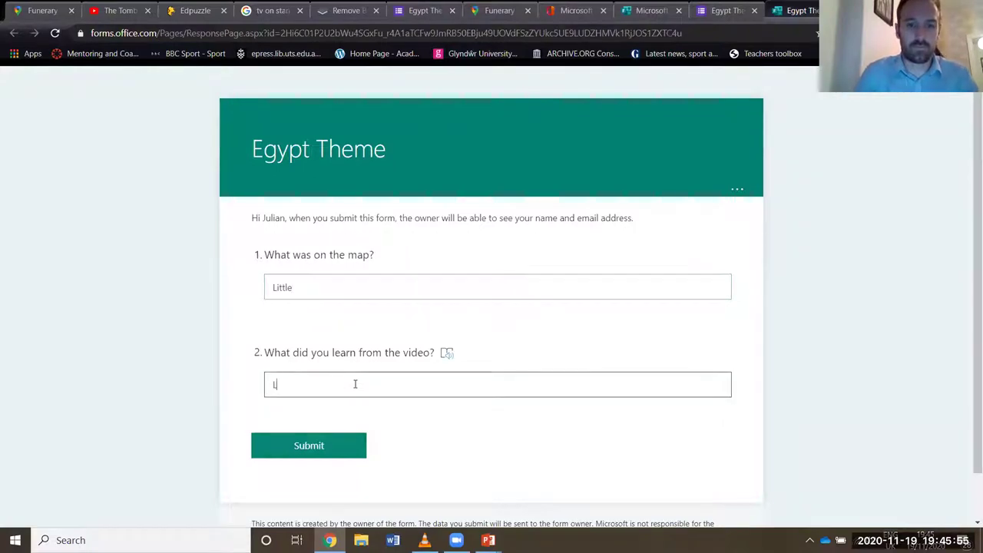
{"action": "left_click", "coordinate": [341, 440]}
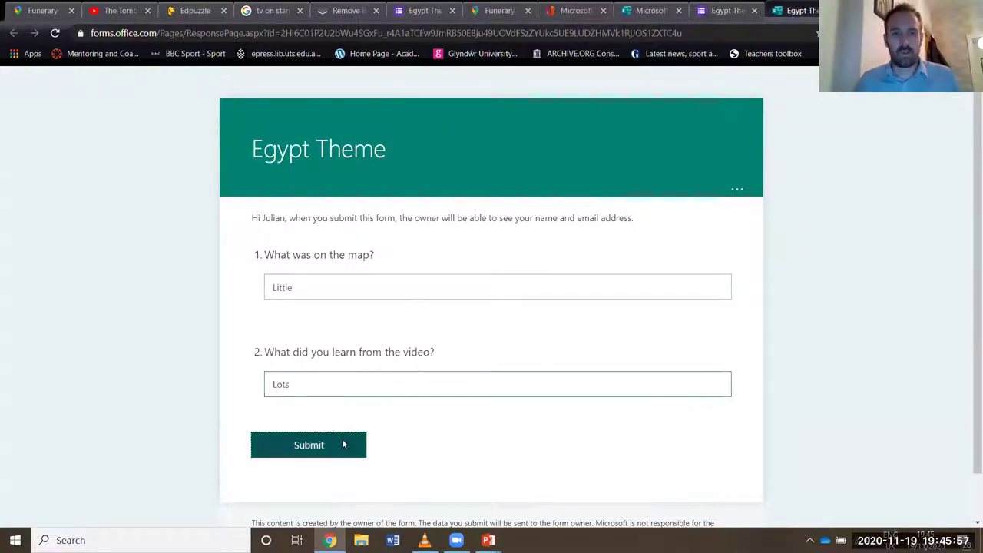
Step: Examine the collected responses to both questions of the Egypt Theme form in Microsoft Forms
{"action": "left_click", "coordinate": [660, 10]}
{"action": "left_click", "coordinate": [623, 150]}
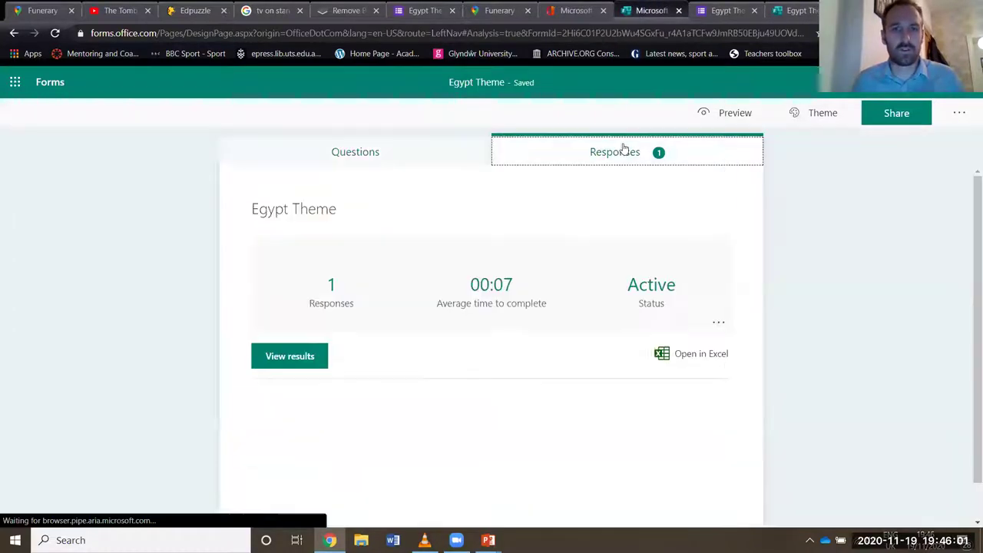
{"action": "scroll", "coordinate": [408, 355], "scroll_direction": "down", "scroll_amount": 1}
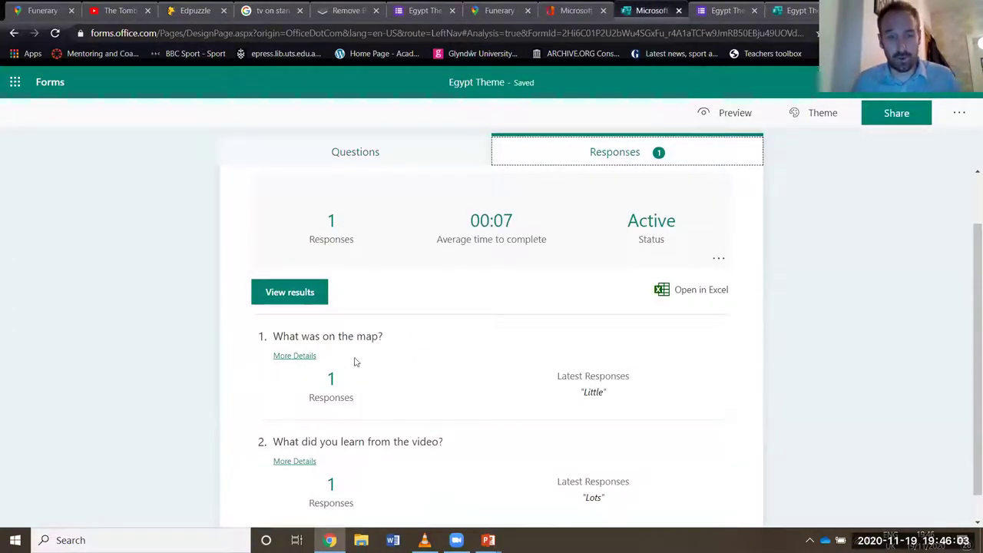
{"action": "scroll", "coordinate": [361, 392], "scroll_direction": "down", "scroll_amount": 1}
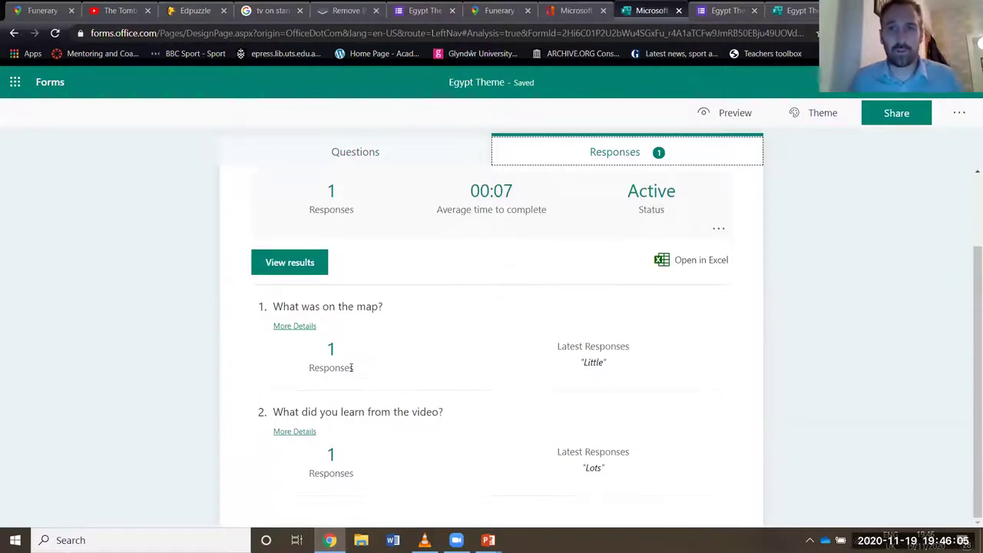
{"action": "scroll", "coordinate": [351, 367], "scroll_direction": "up", "scroll_amount": 2}
Step: Switch back to PowerPoint and end the slide show
{"action": "left_click", "coordinate": [724, 11]}
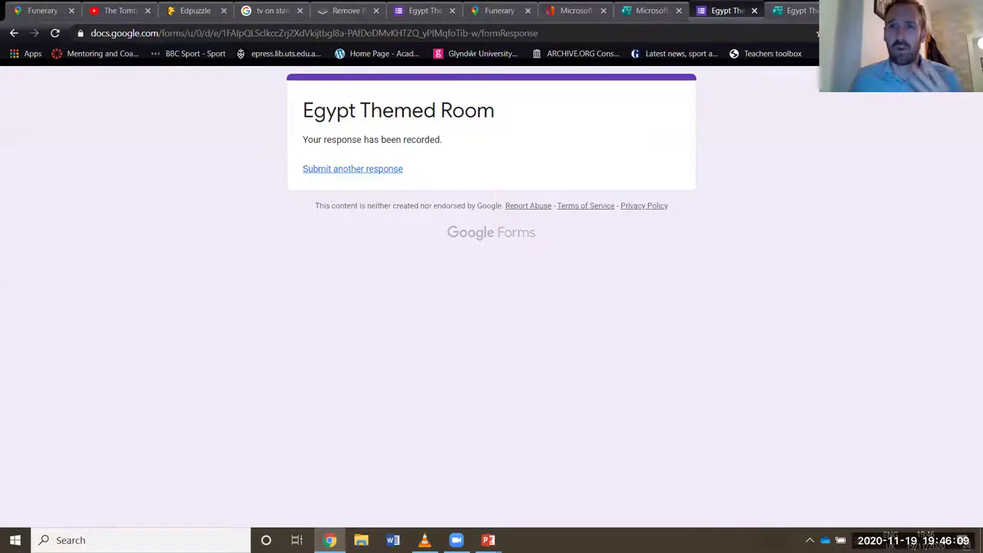
{"action": "key", "text": "alt+Tab"}
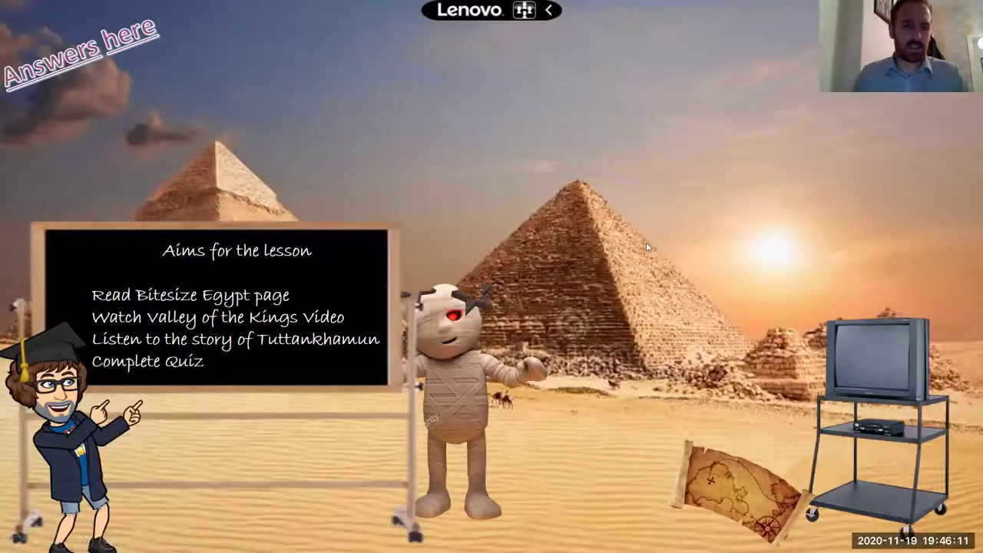
{"action": "key", "text": "Escape"}
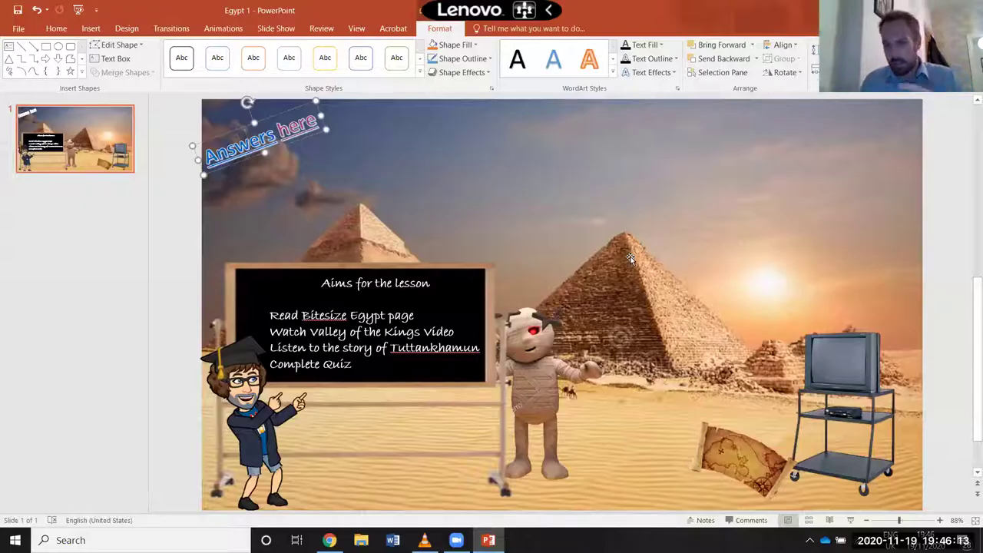